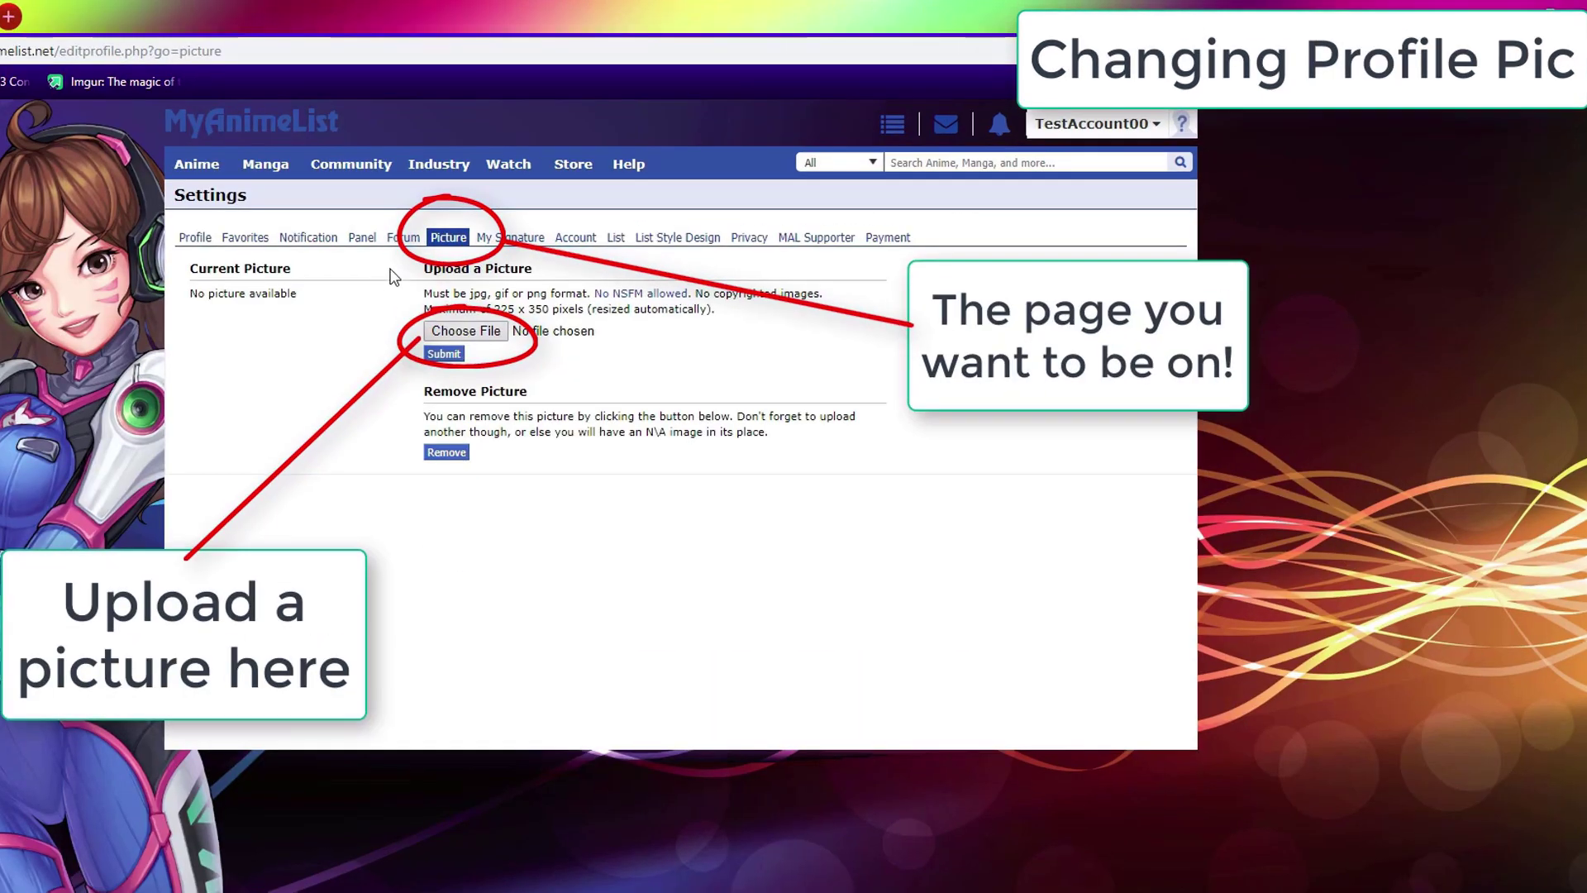
Step: Choose the mio image from the Downloads folder as the new profile picture
left_click(488, 331)
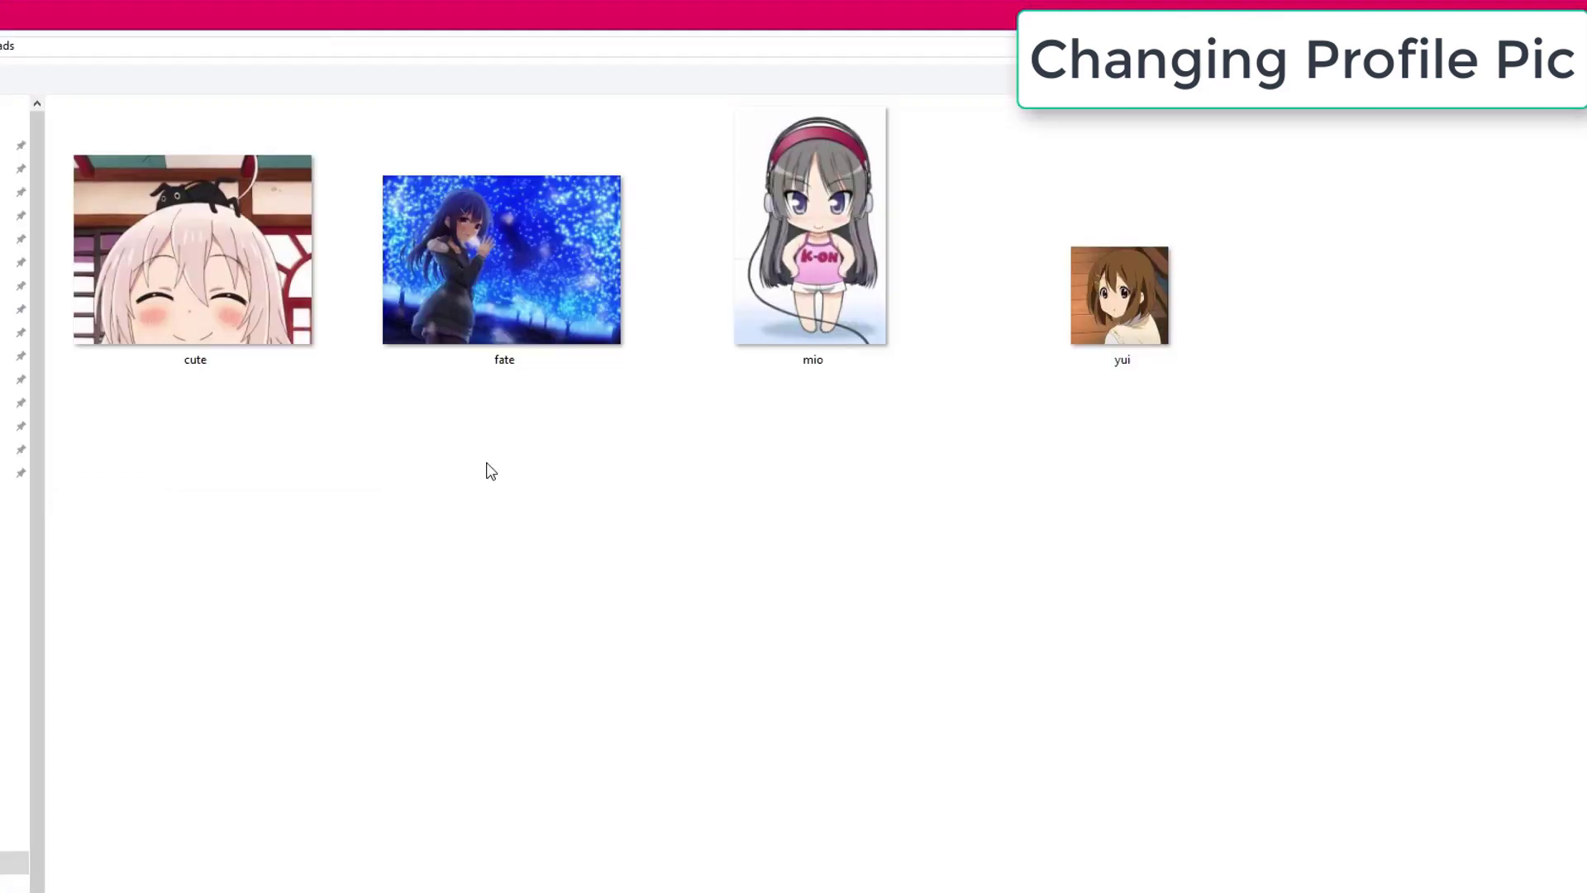
left_click(810, 248)
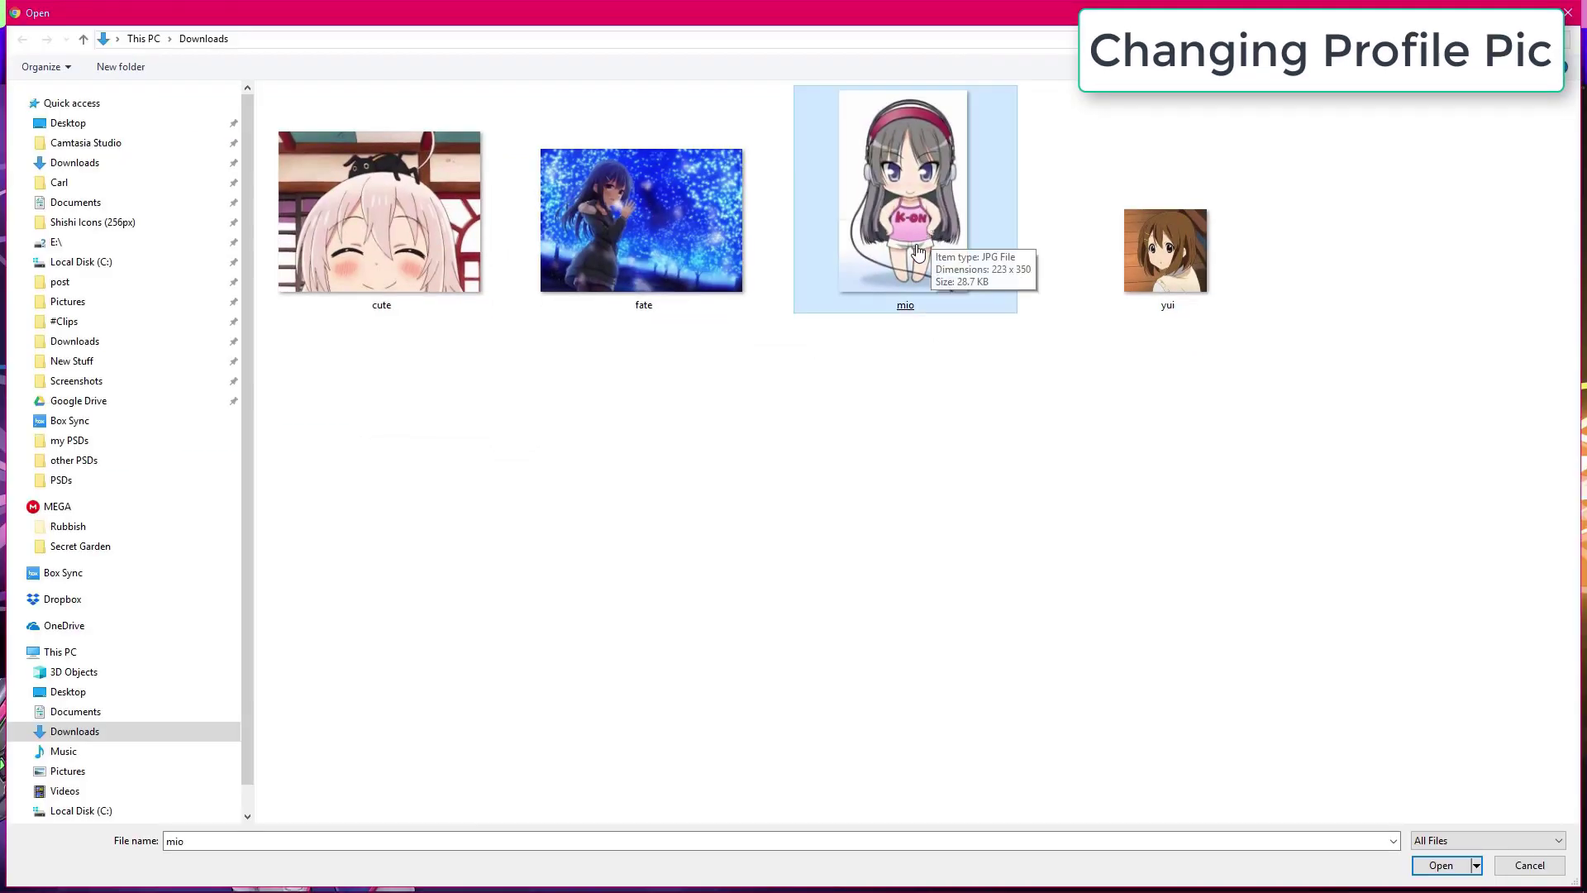
double_click(810, 247)
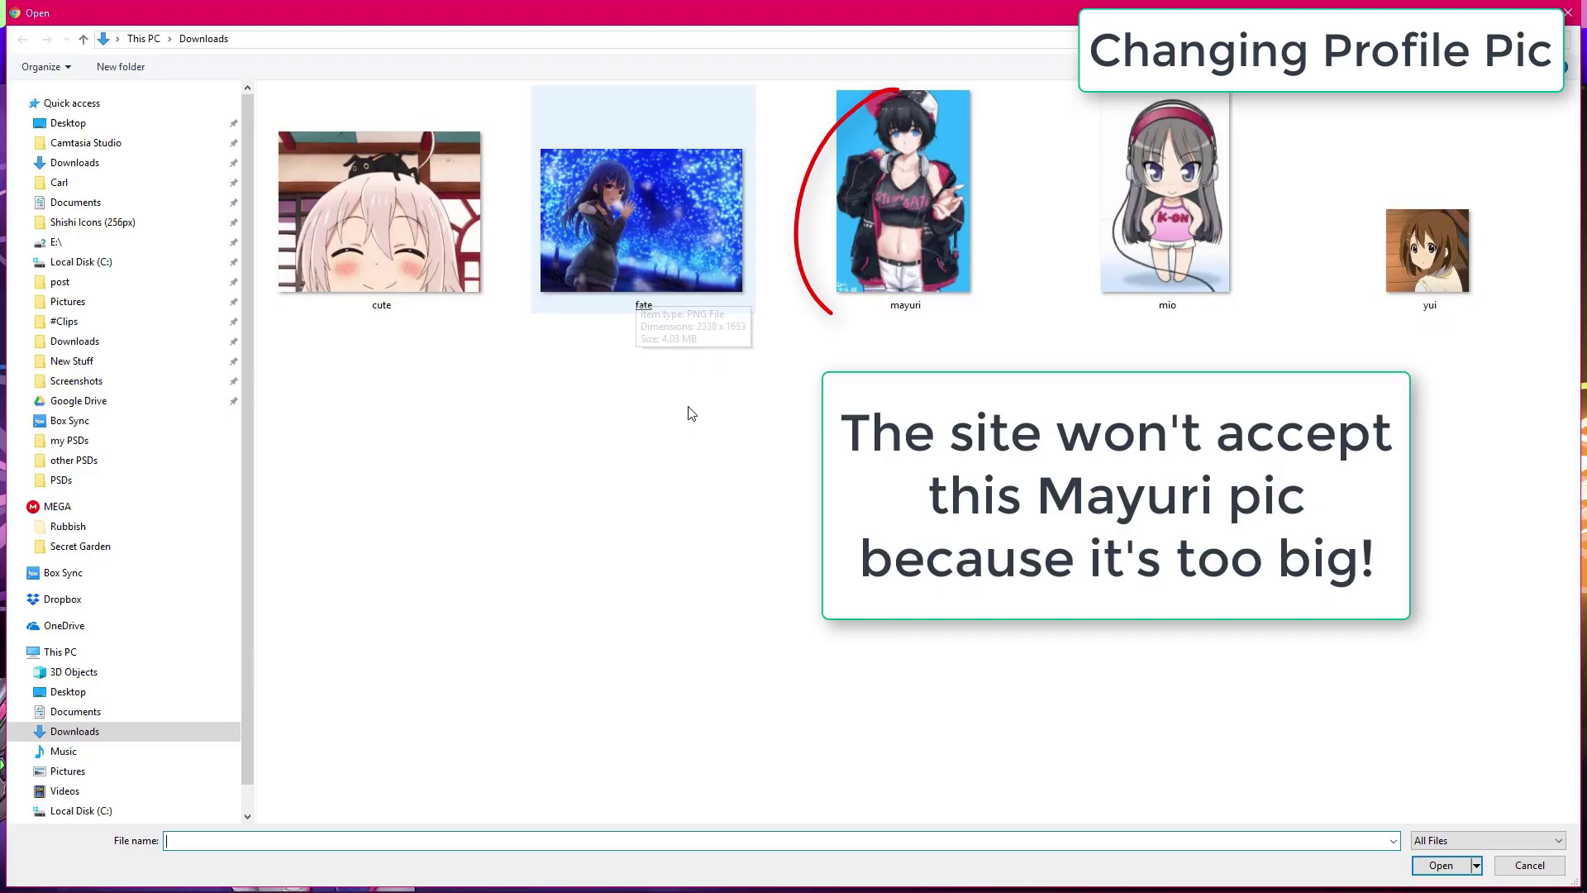
Step: Try to upload mayuri.jpg from Downloads as the profile picture
left_click(909, 247)
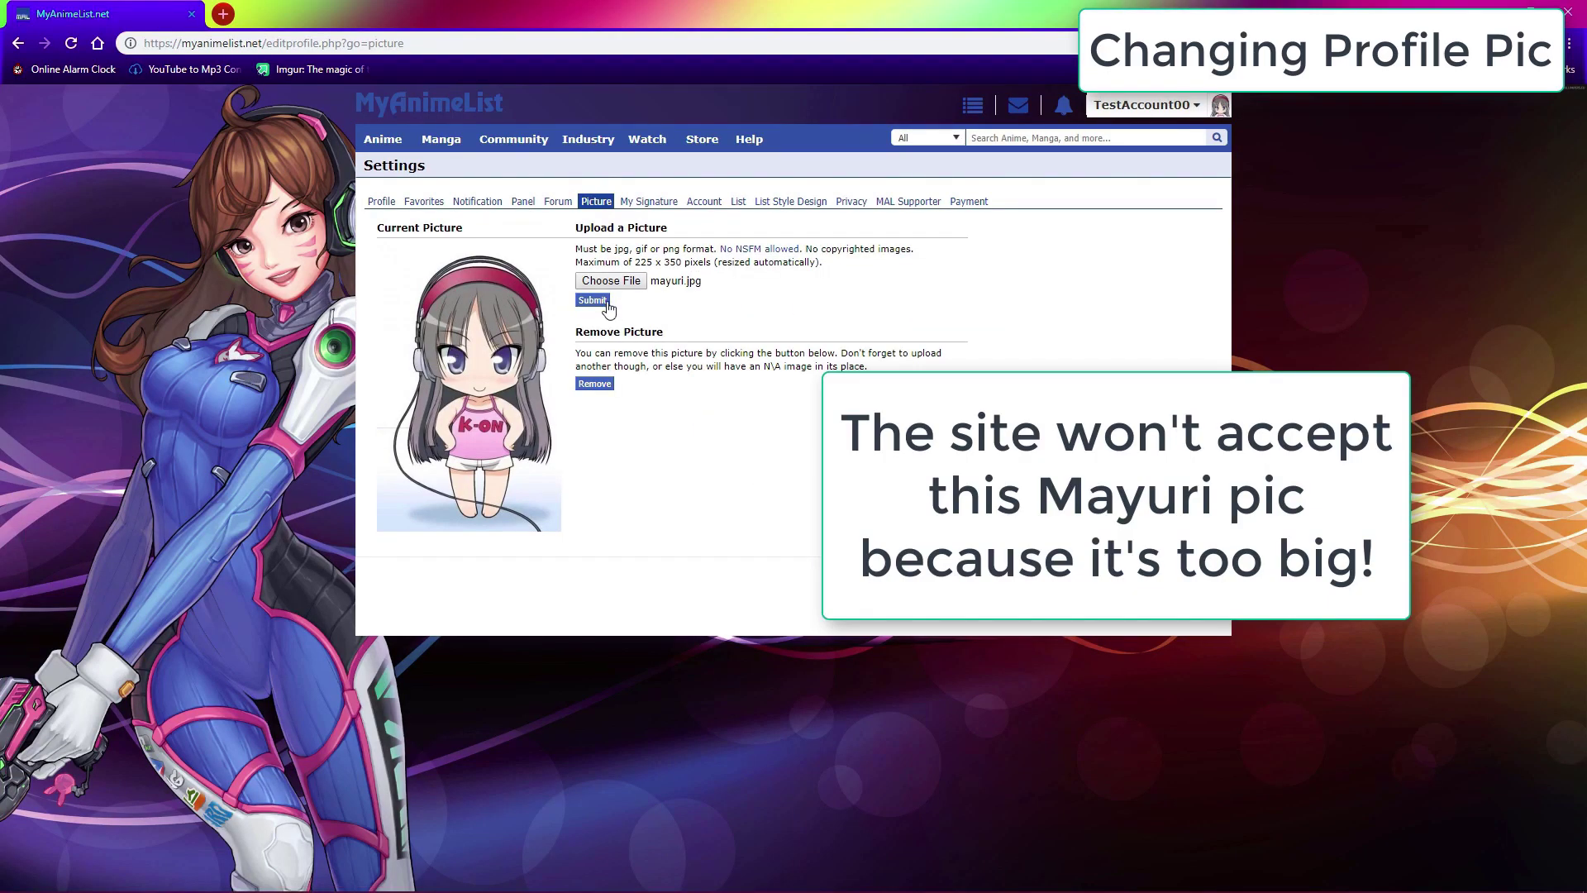
left_click(591, 300)
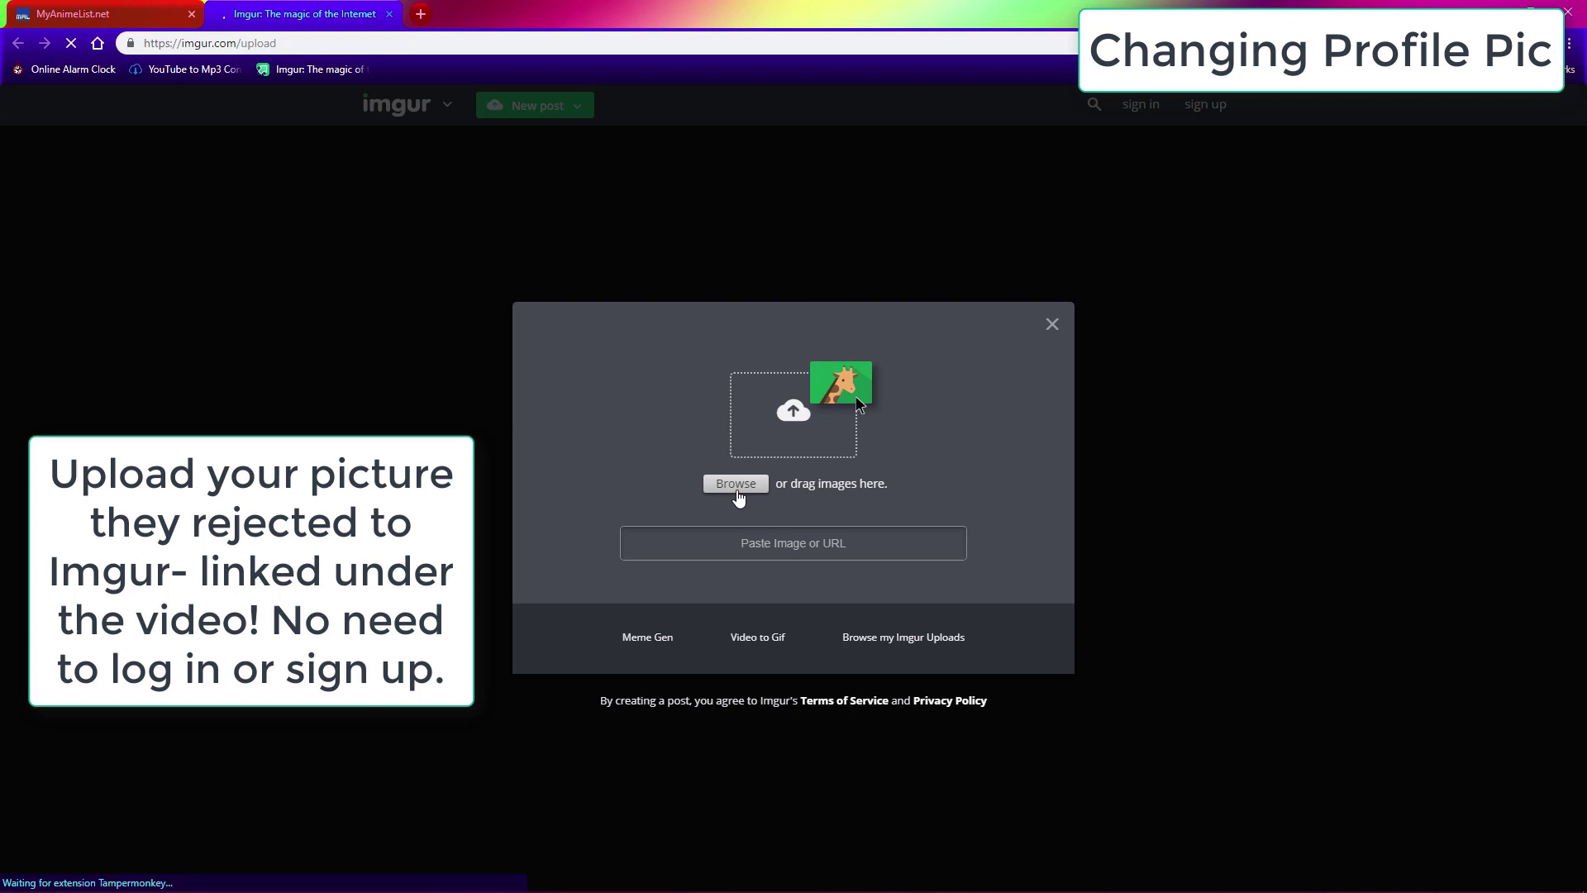
Step: Upload the mayuri image from the Downloads folder to Imgur
left_click(735, 484)
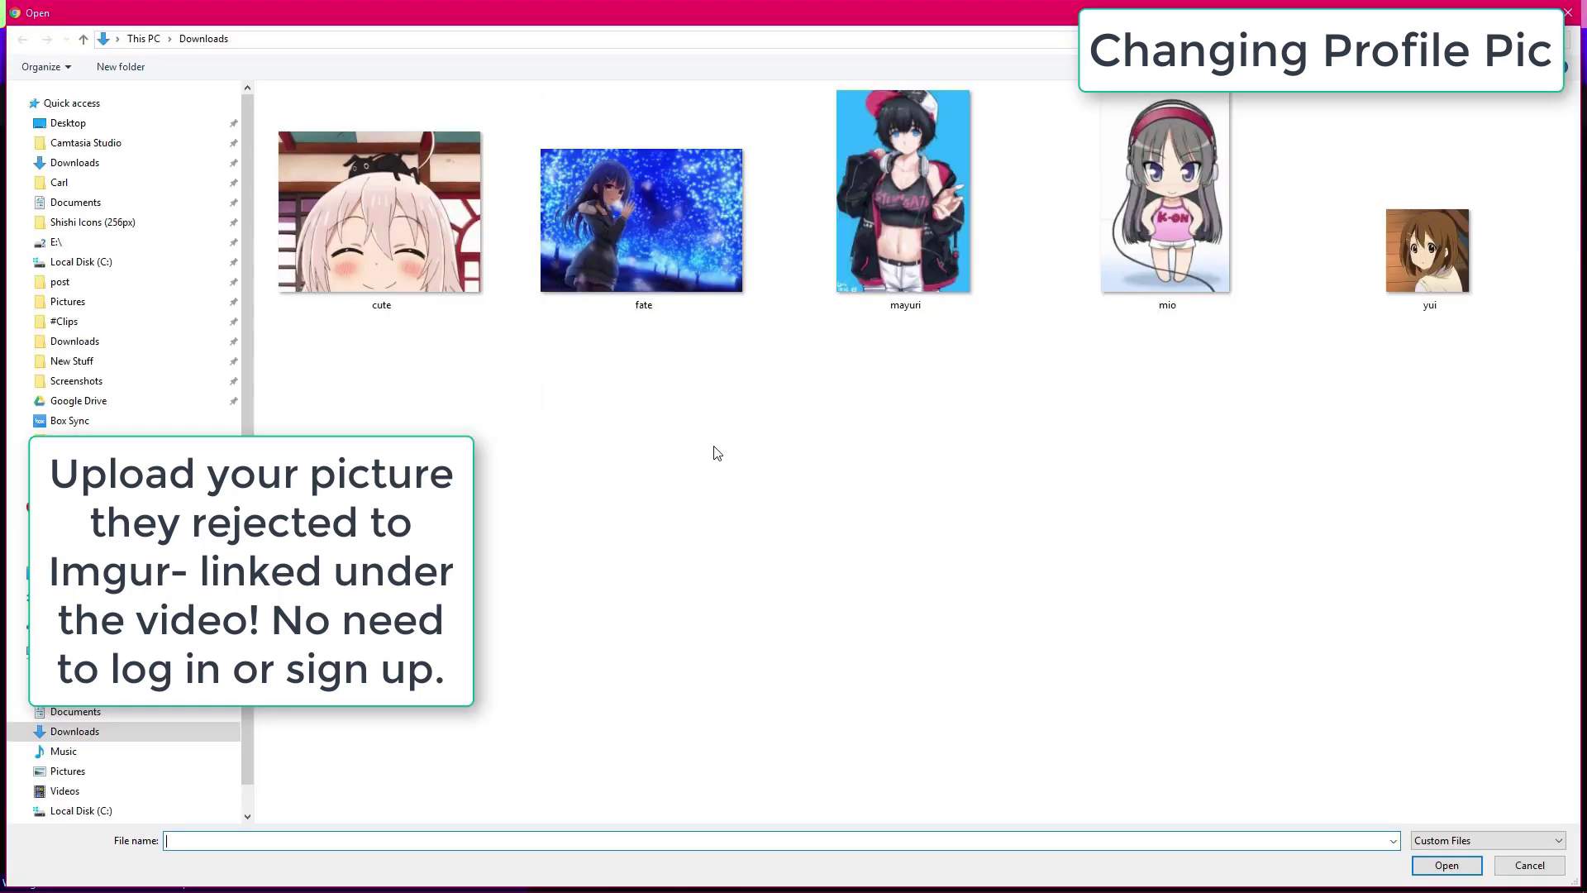
double_click(909, 239)
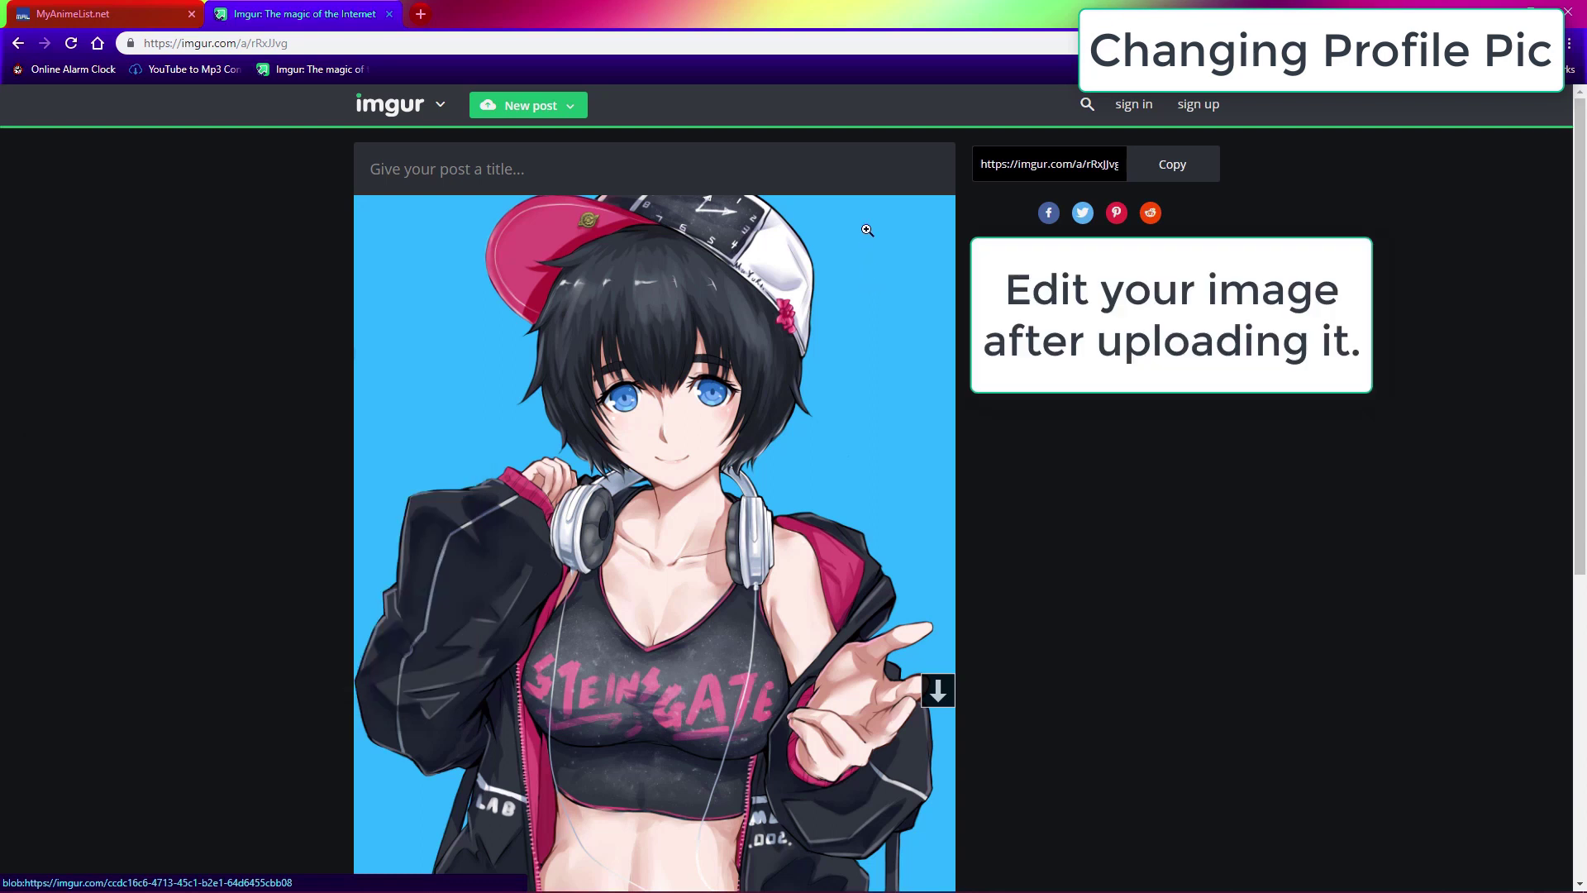
Step: Edit the uploaded Mayuri image, resizing it to a width of 225 px, and save the edit
left_click(924, 224)
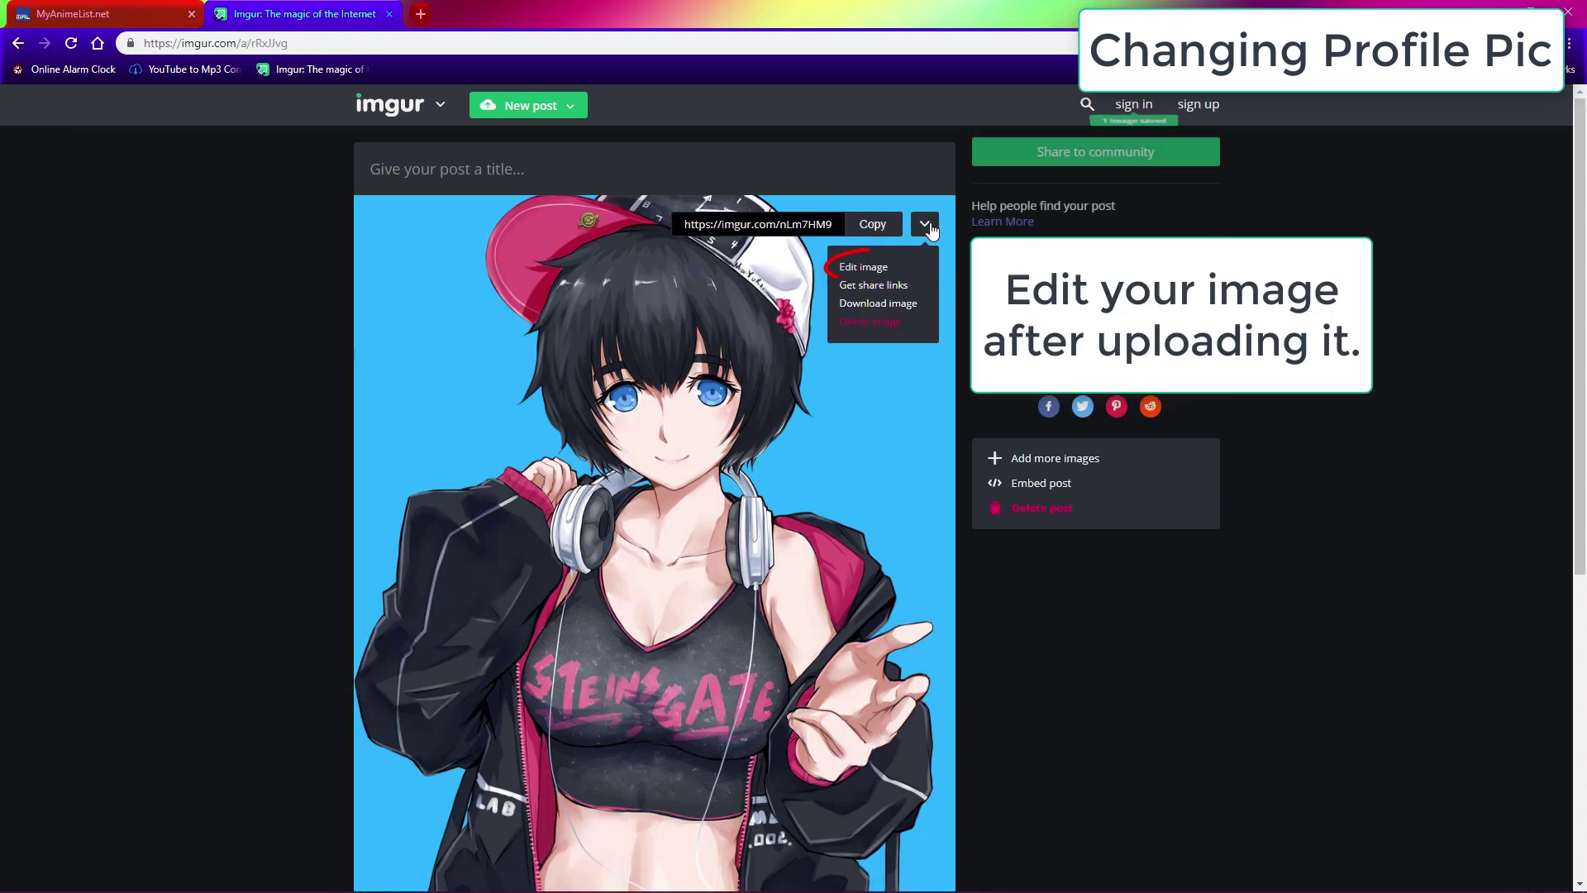
left_click(866, 270)
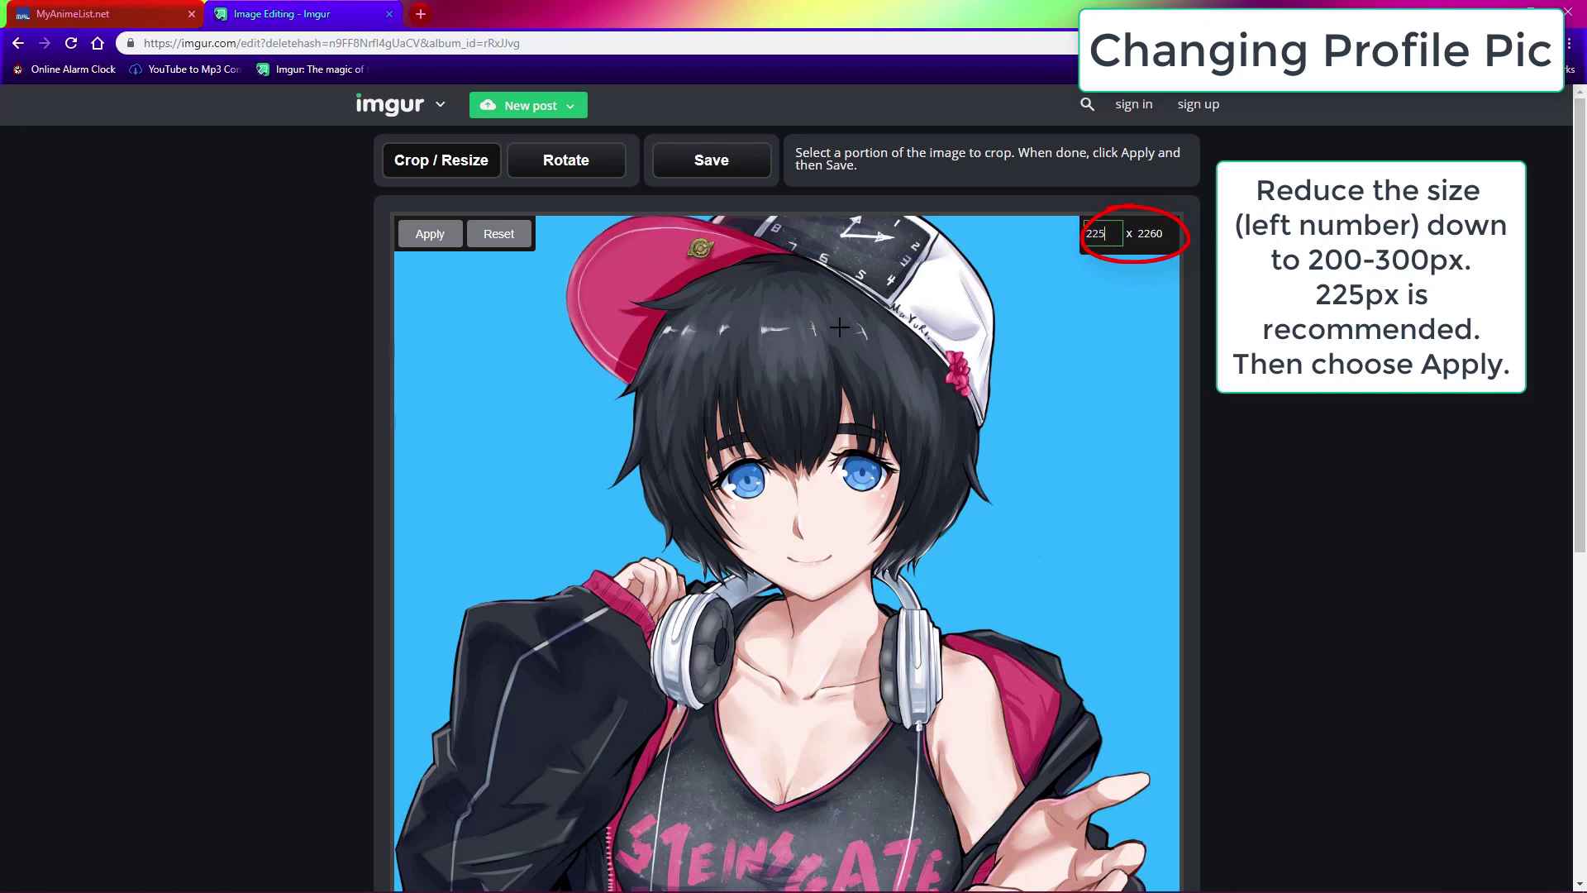
left_click(429, 233)
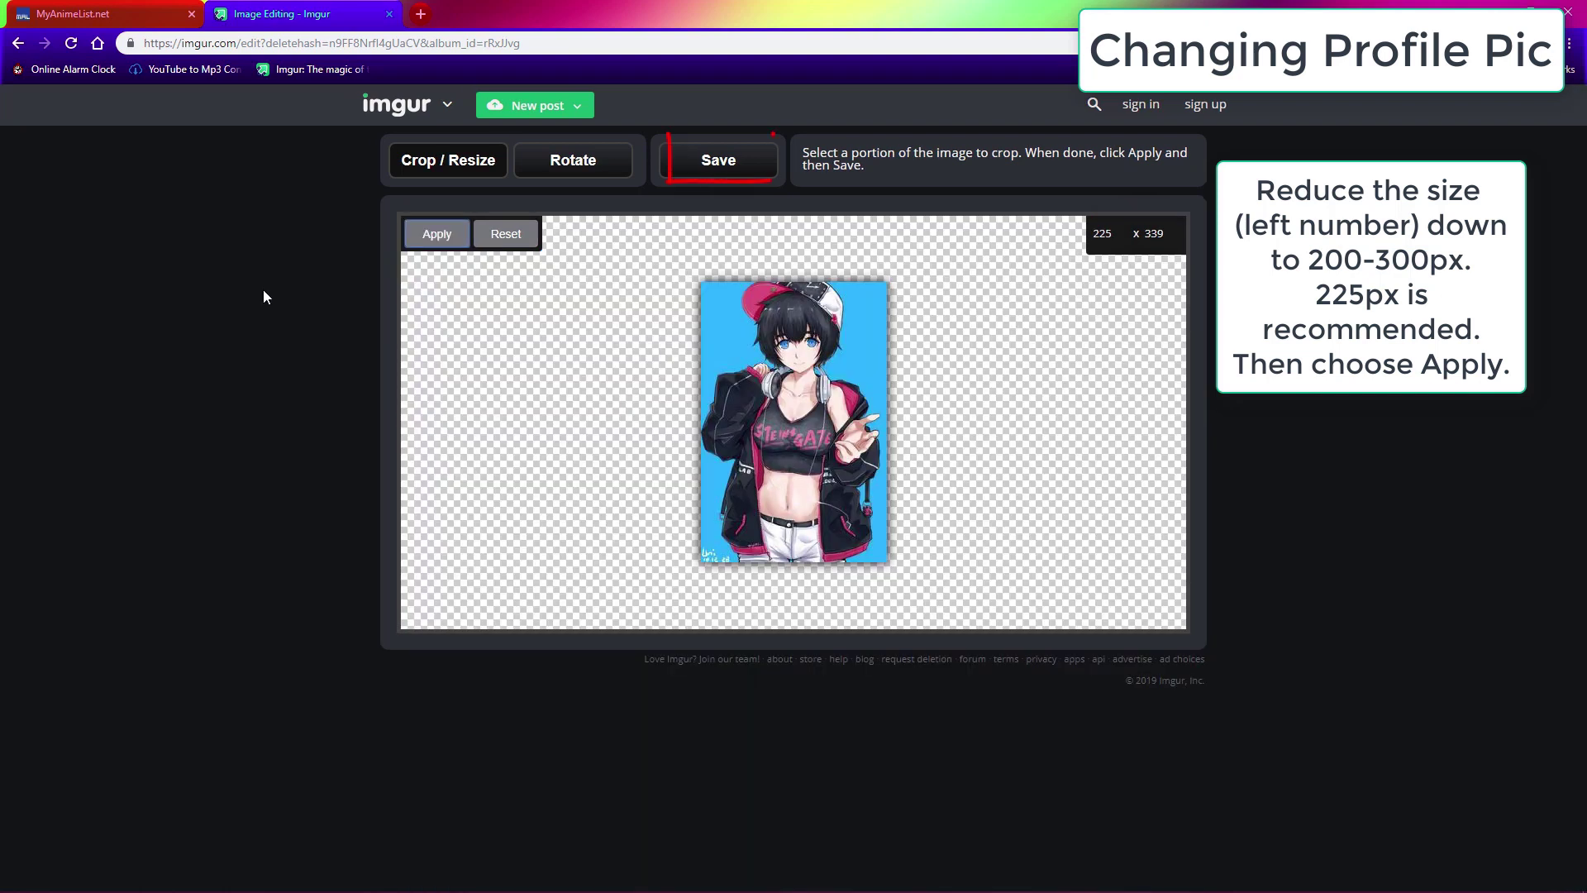
left_click(724, 163)
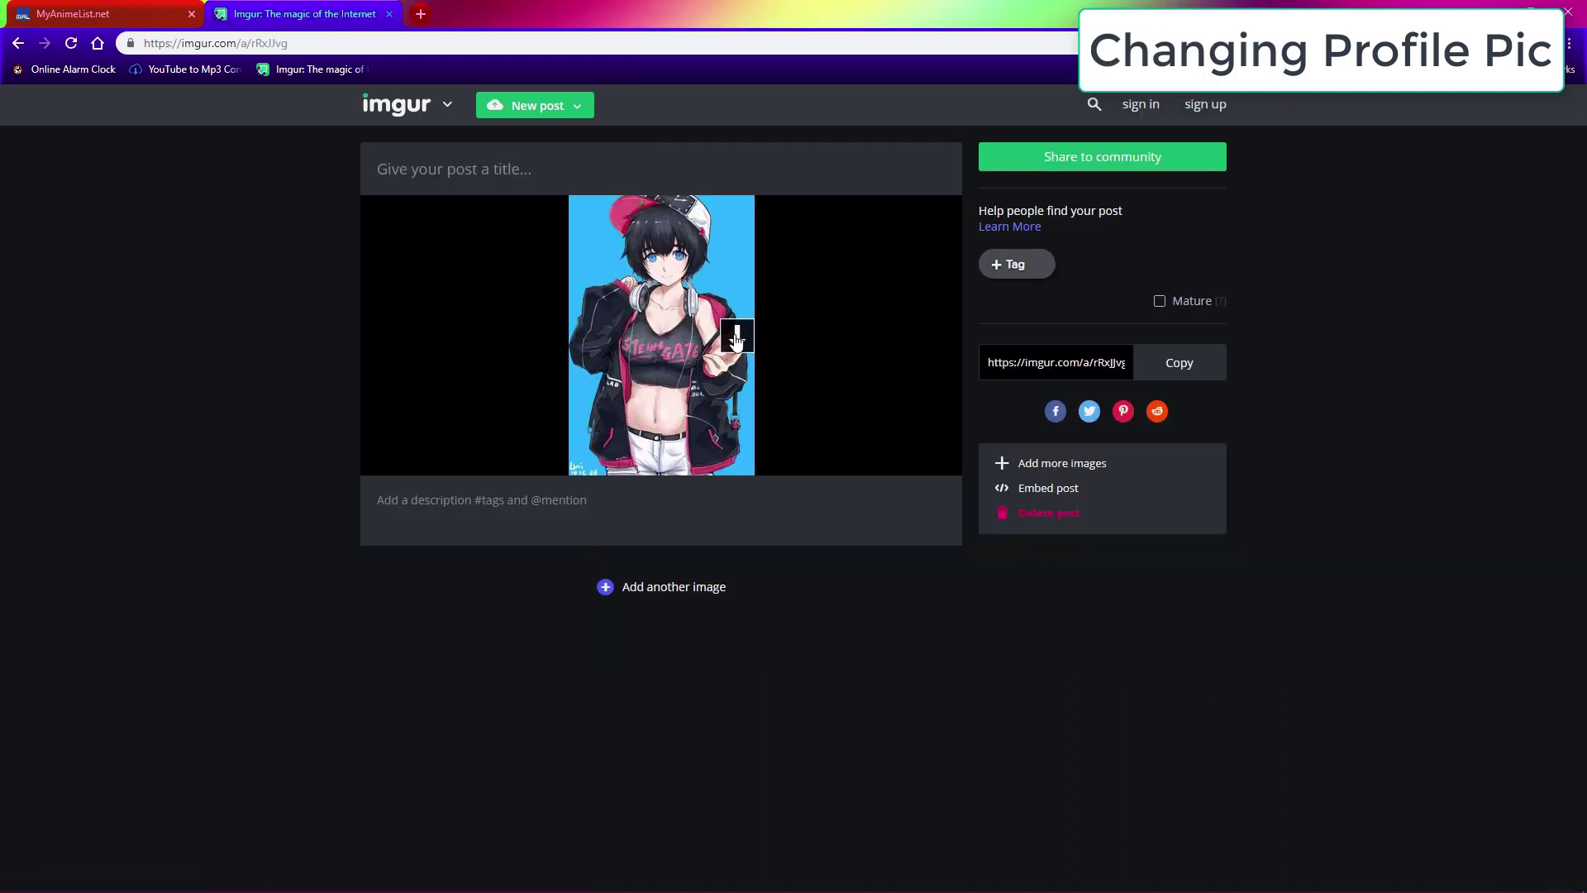
Step: Save the resized Mayuri image to the Downloads folder under its suggested file name
right_click(686, 281)
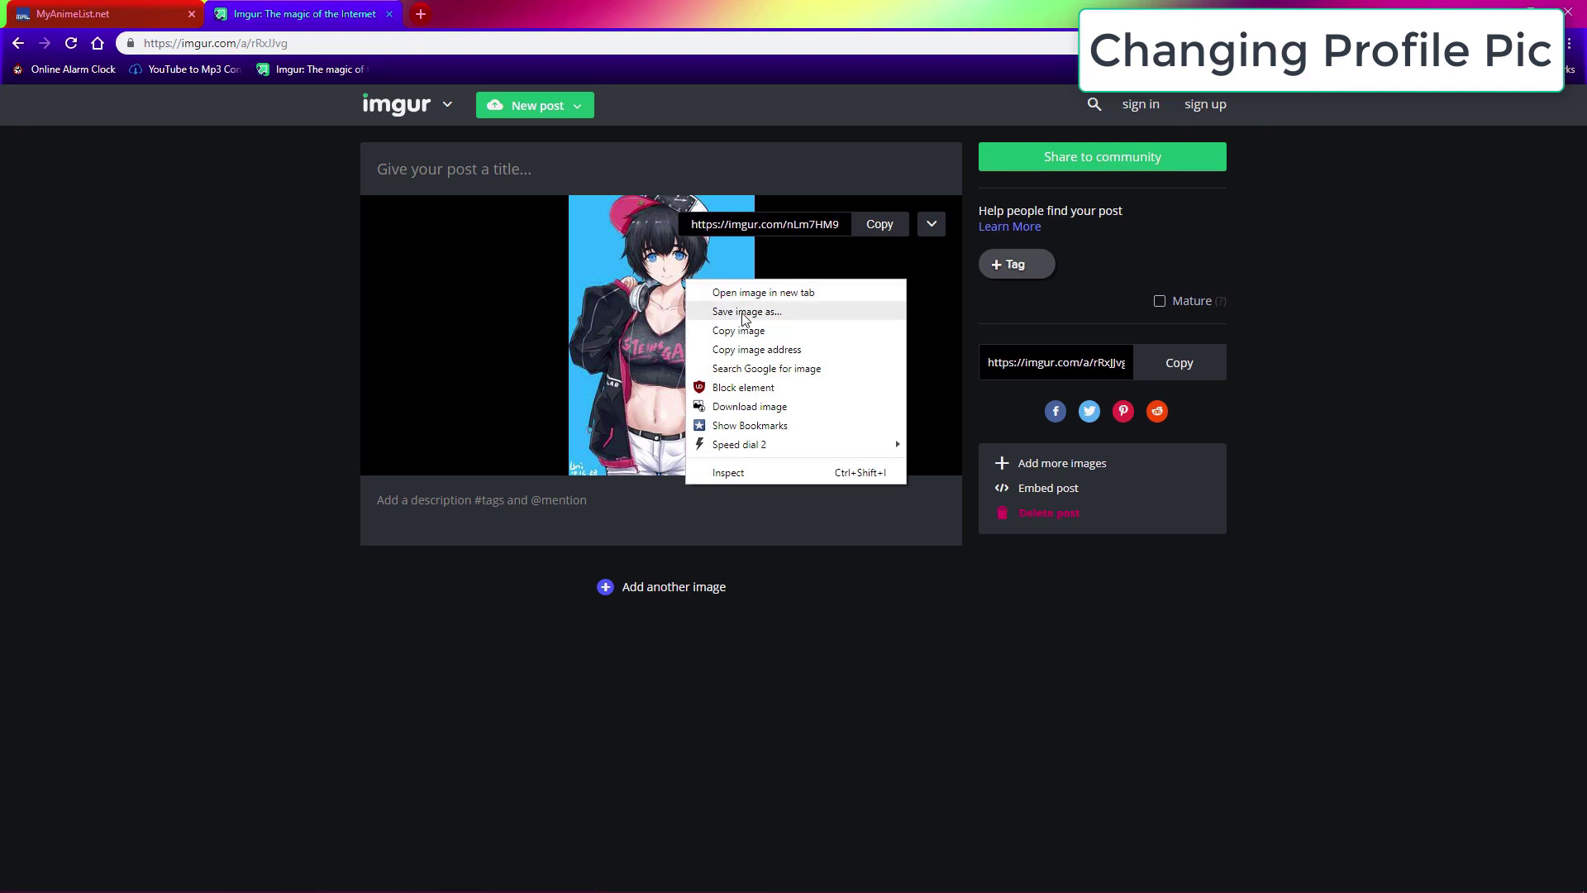
left_click(747, 313)
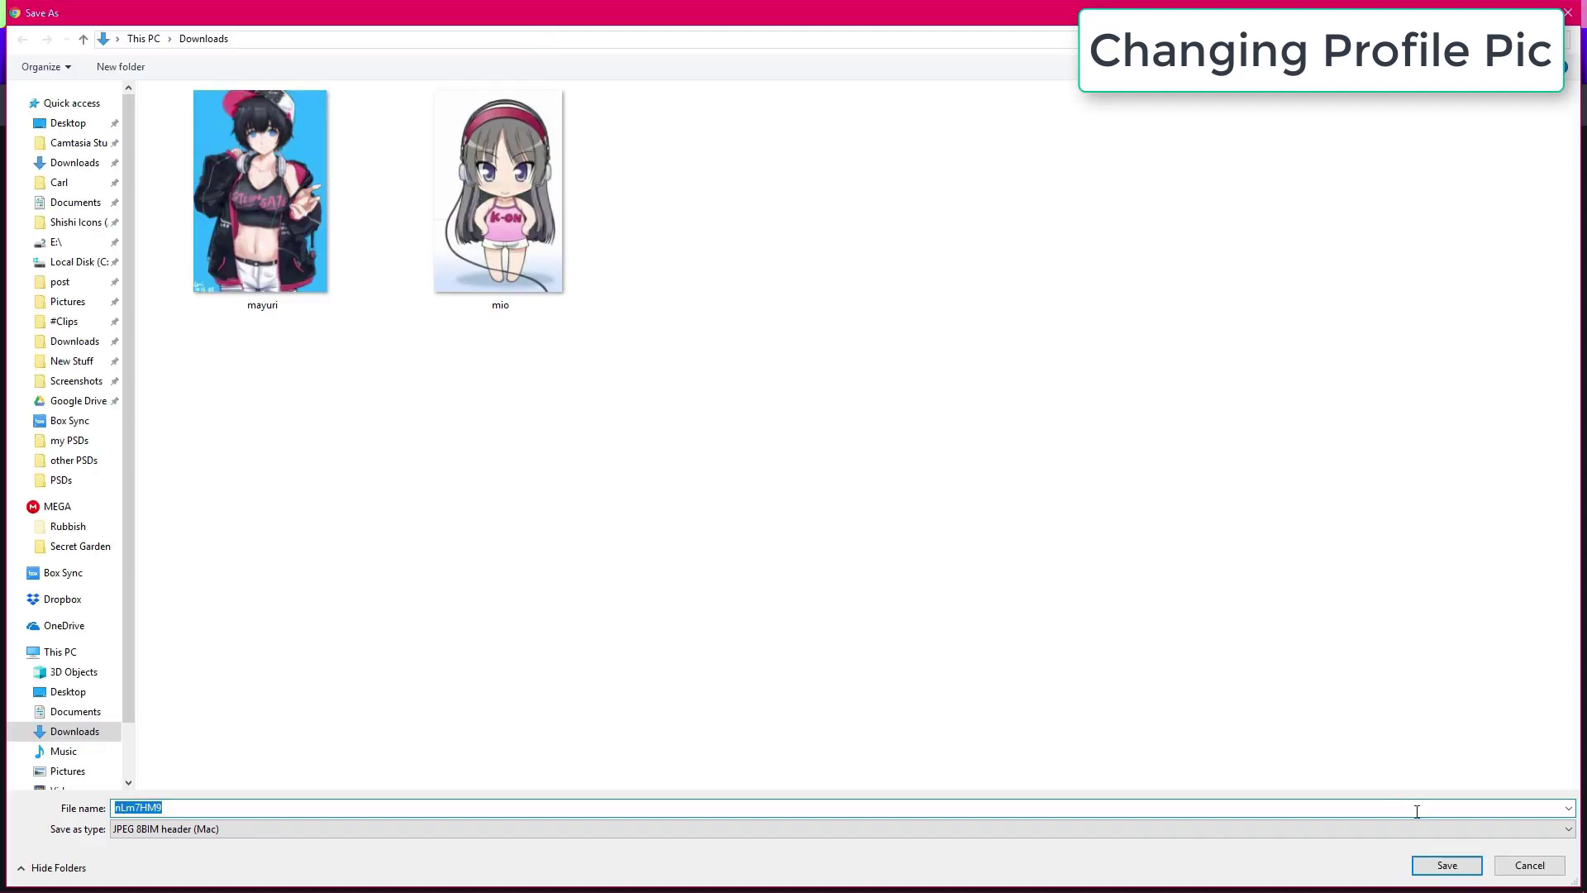
key("Return")
Step: Switch to the MyAnimeList picture settings and submit nLm7HM9.jpg as the profile picture
left_click(136, 23)
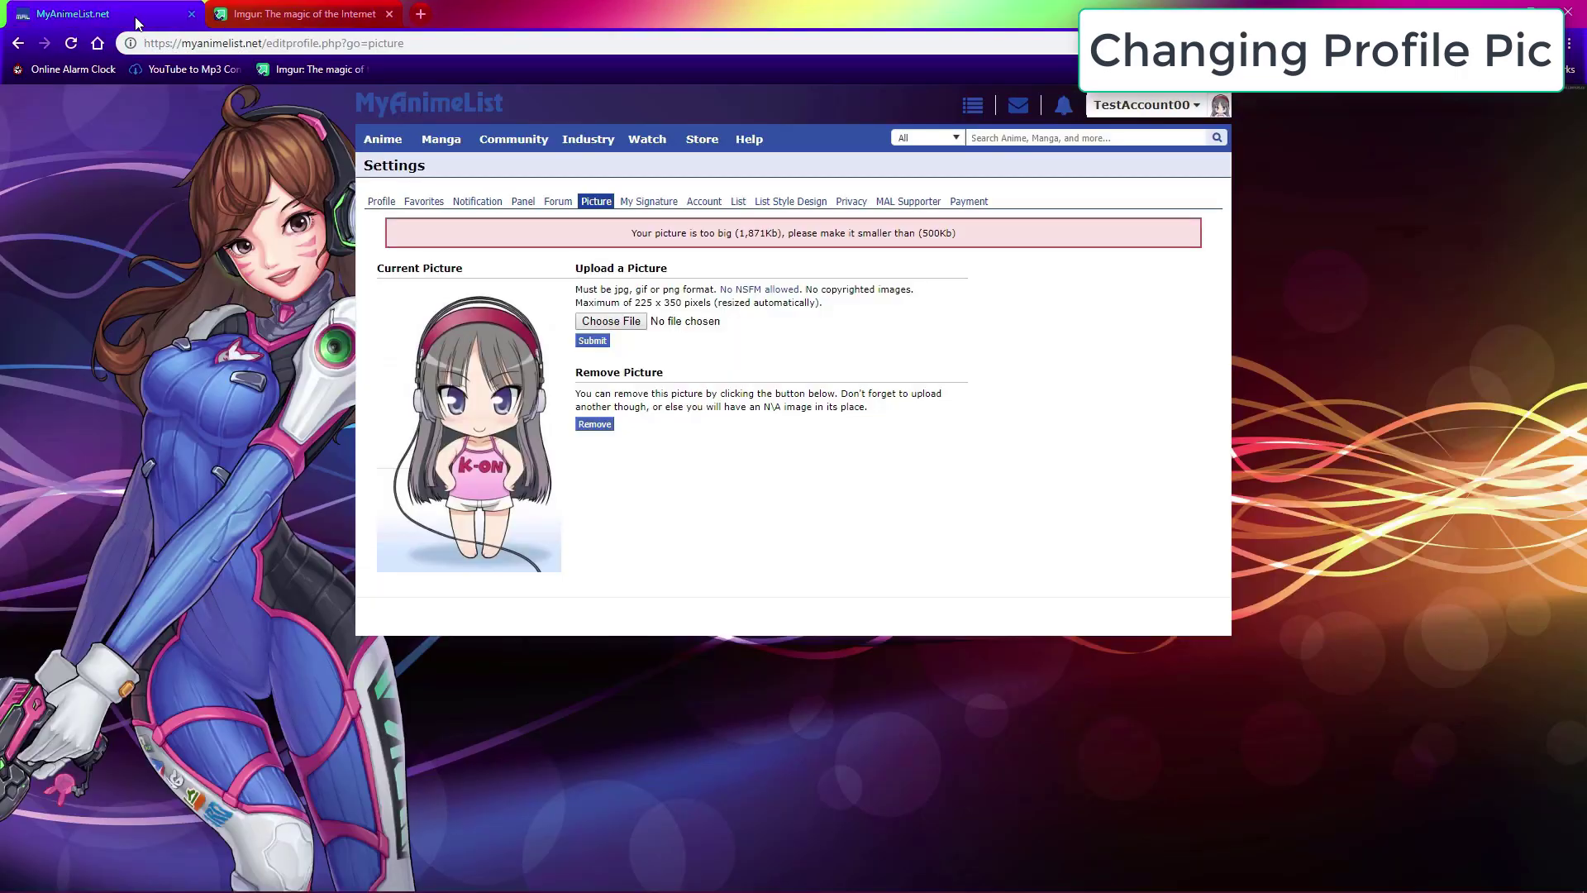
left_click(610, 321)
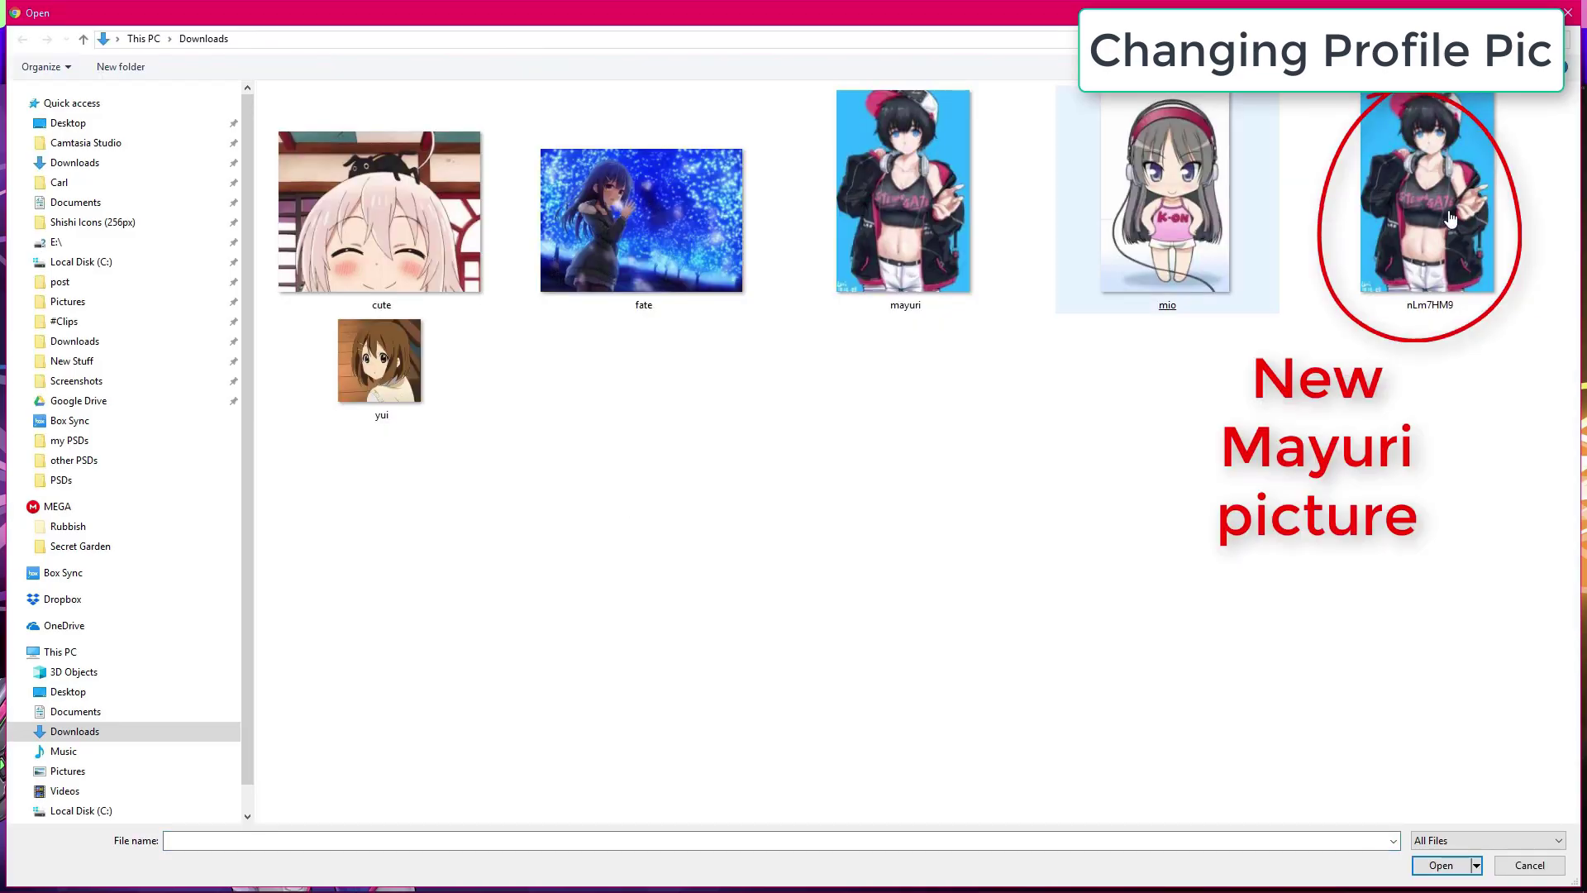
left_click(1425, 244)
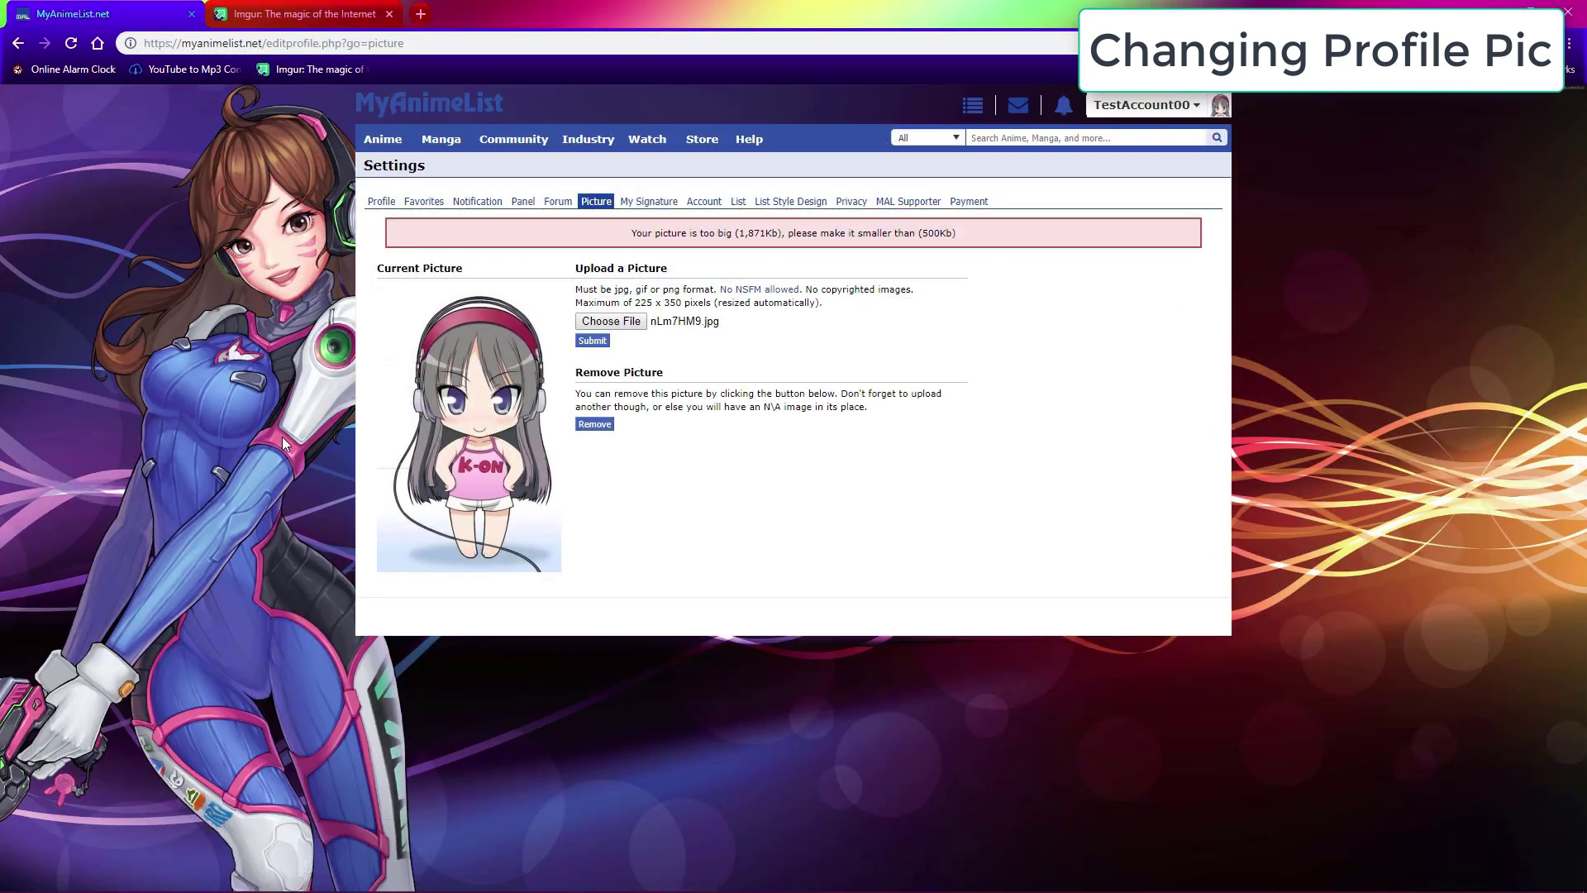
left_click(592, 341)
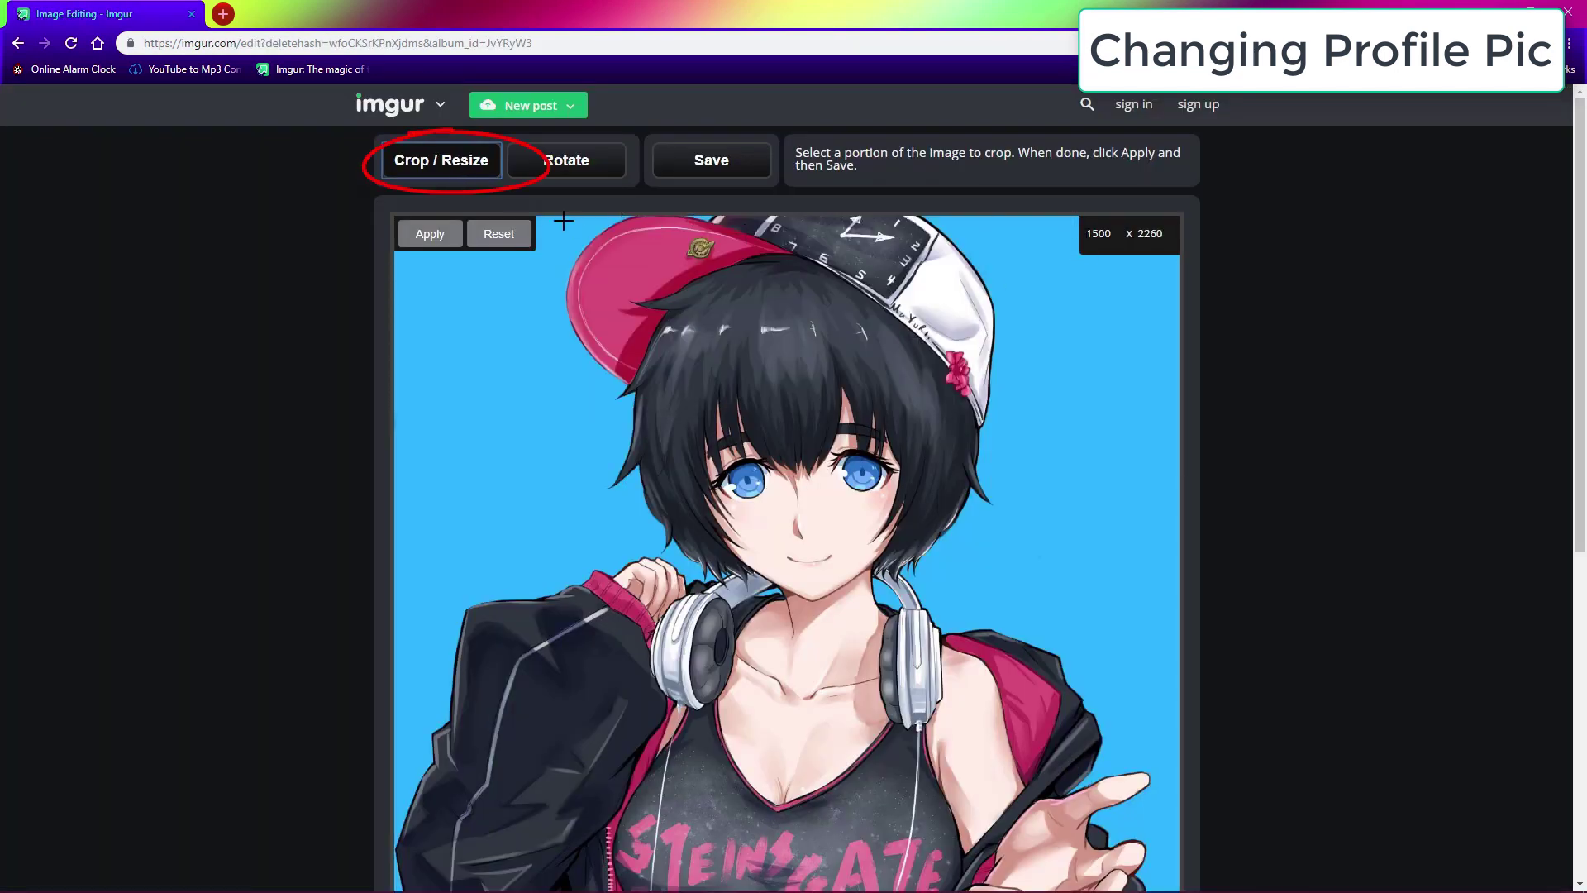
Step: Crop the full-size Mayuri image in Imgur to the head and upper body, about 918 x 1436 px
left_click_drag(549, 218, 543, 106)
scroll(269, 565, "down", 1)
scroll(281, 537, "down", 1)
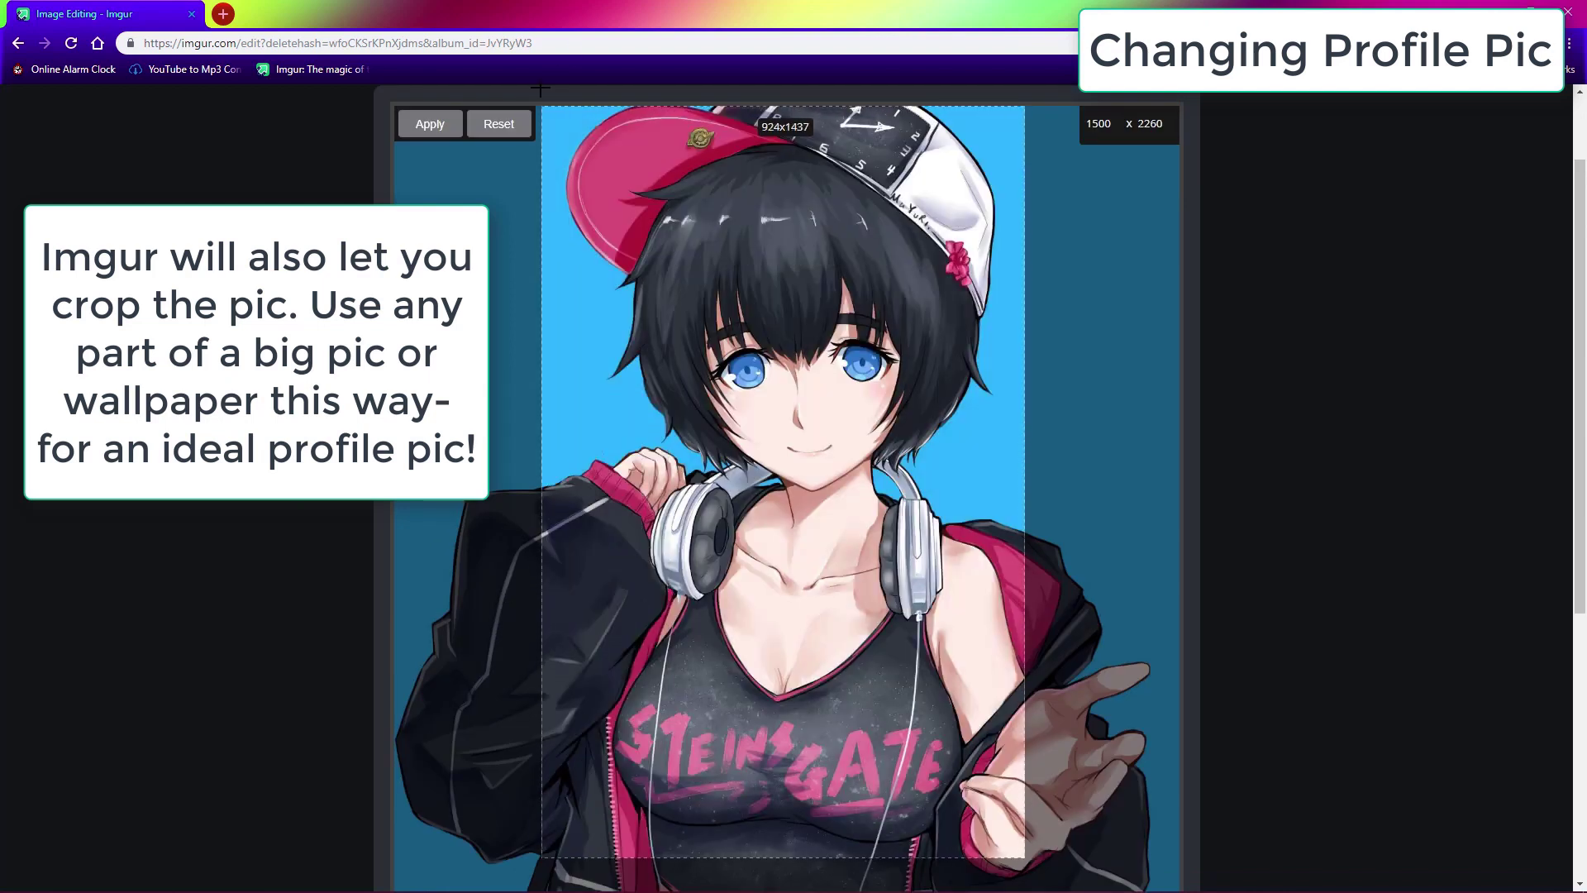
left_click(430, 126)
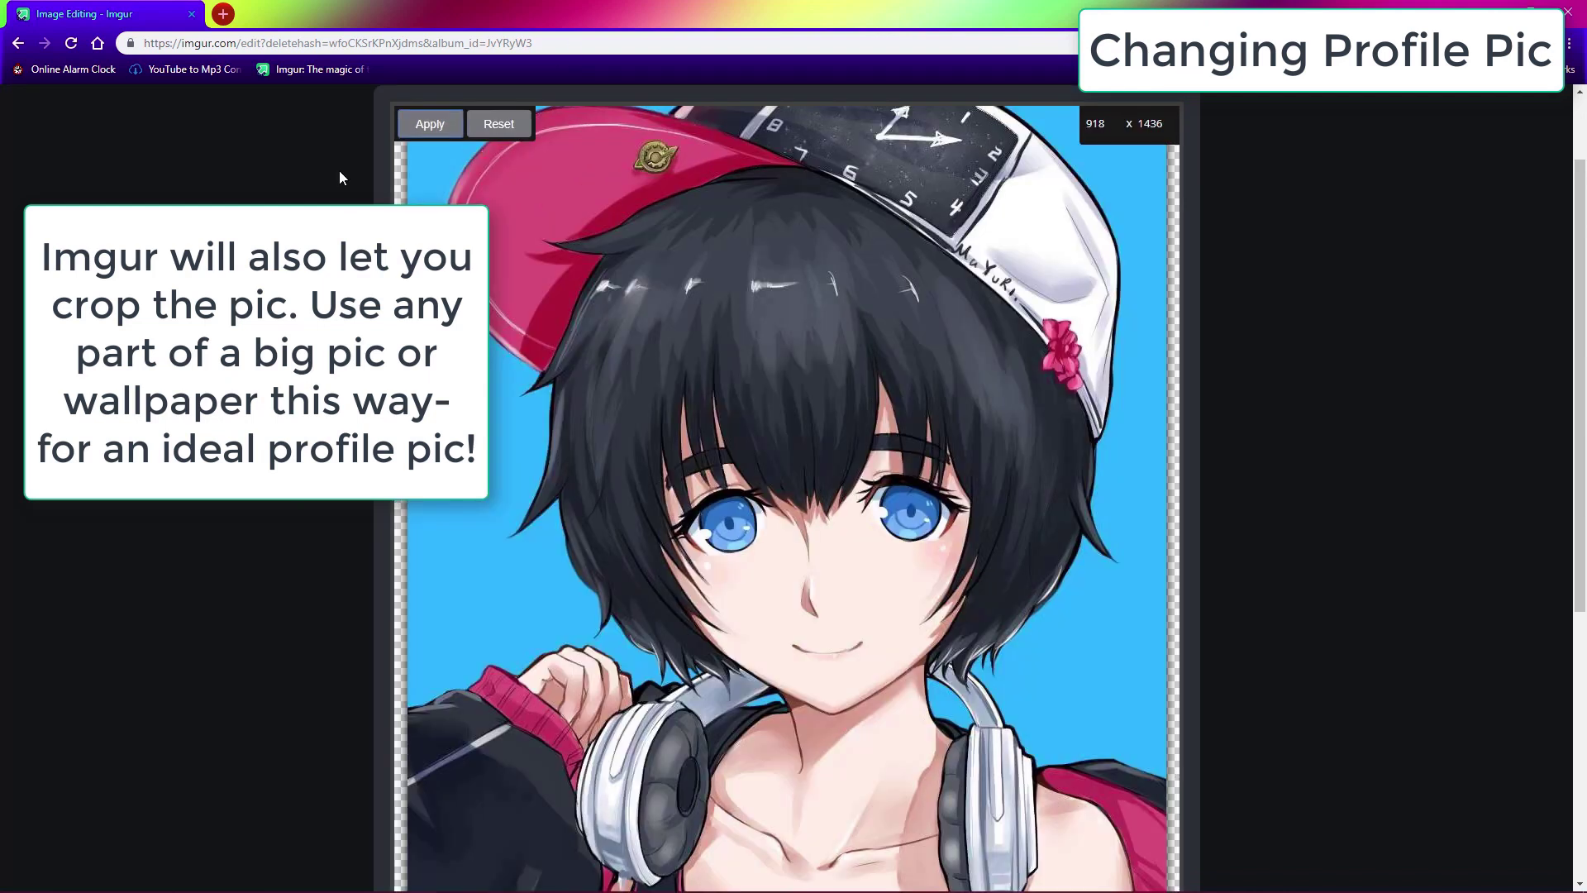
Step: Resize the cropped Mayuri image to a width of 225 px and save the edit
left_click(1099, 123)
type("225")
key("Return")
left_click(718, 159)
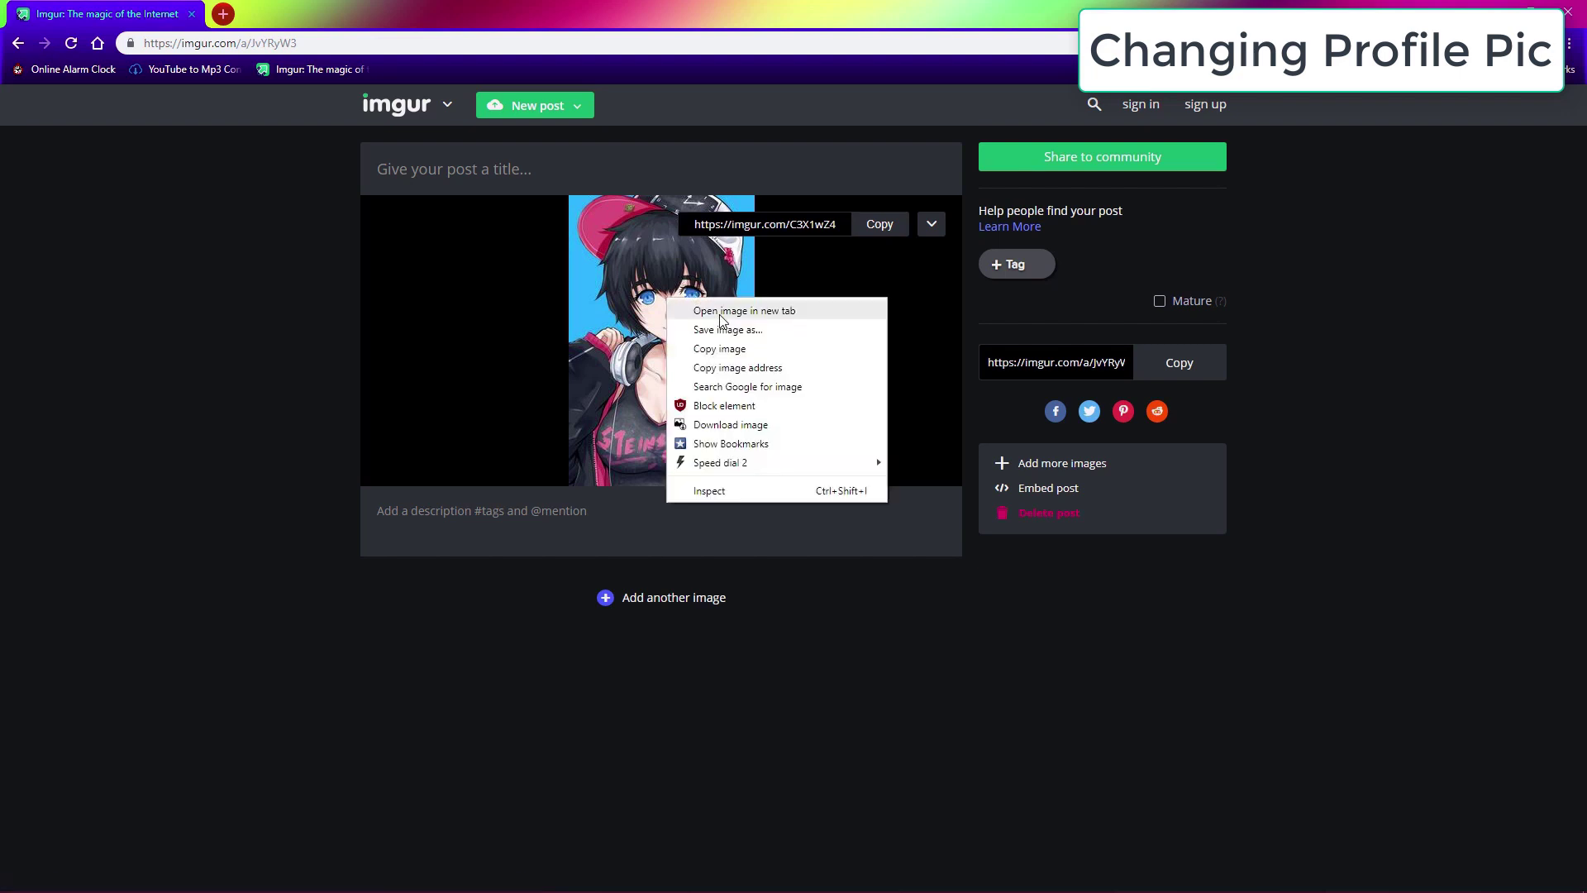
Step: Save the cropped Mayuri image from the Imgur post to the computer
right_click(669, 298)
left_click(738, 331)
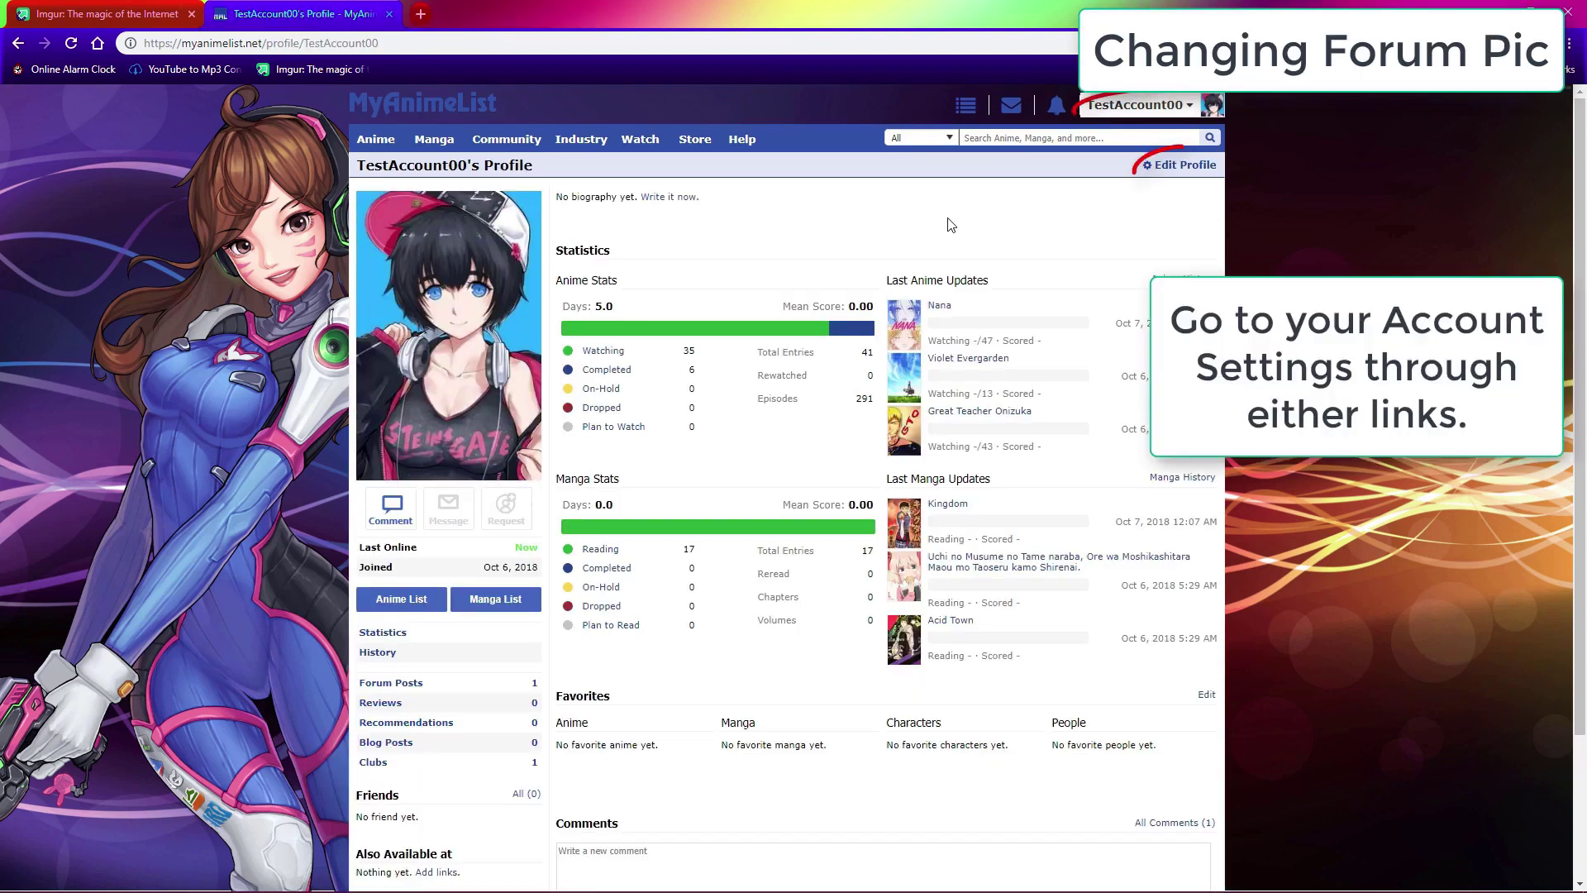
Step: Open the forum options in the MyAnimeList profile settings and submit yui.gif as the forum avatar
left_click(1184, 166)
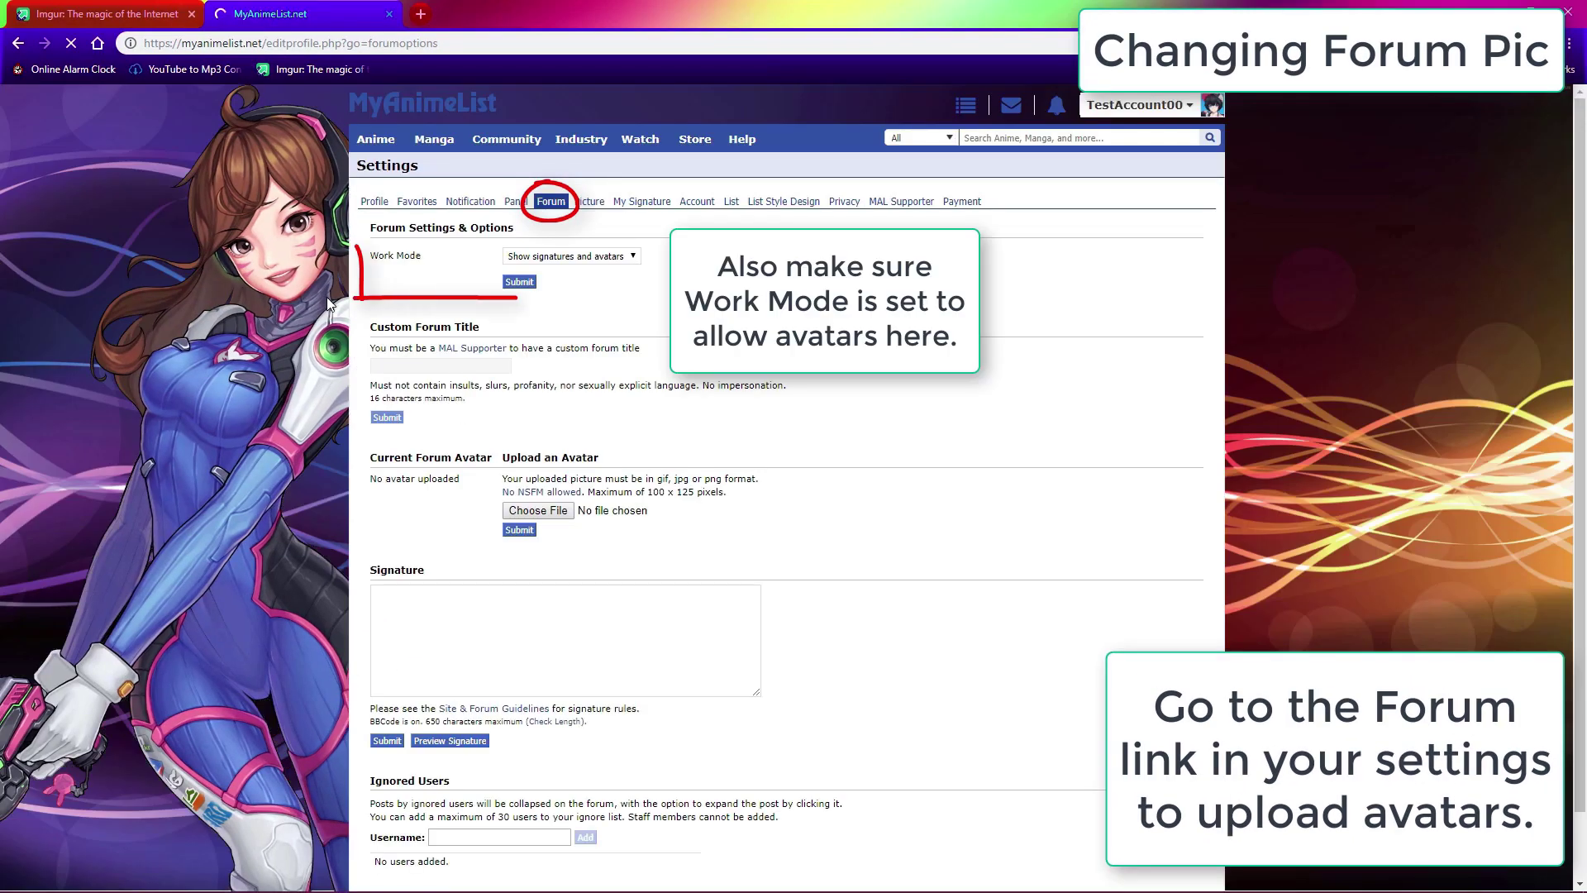
left_click(538, 511)
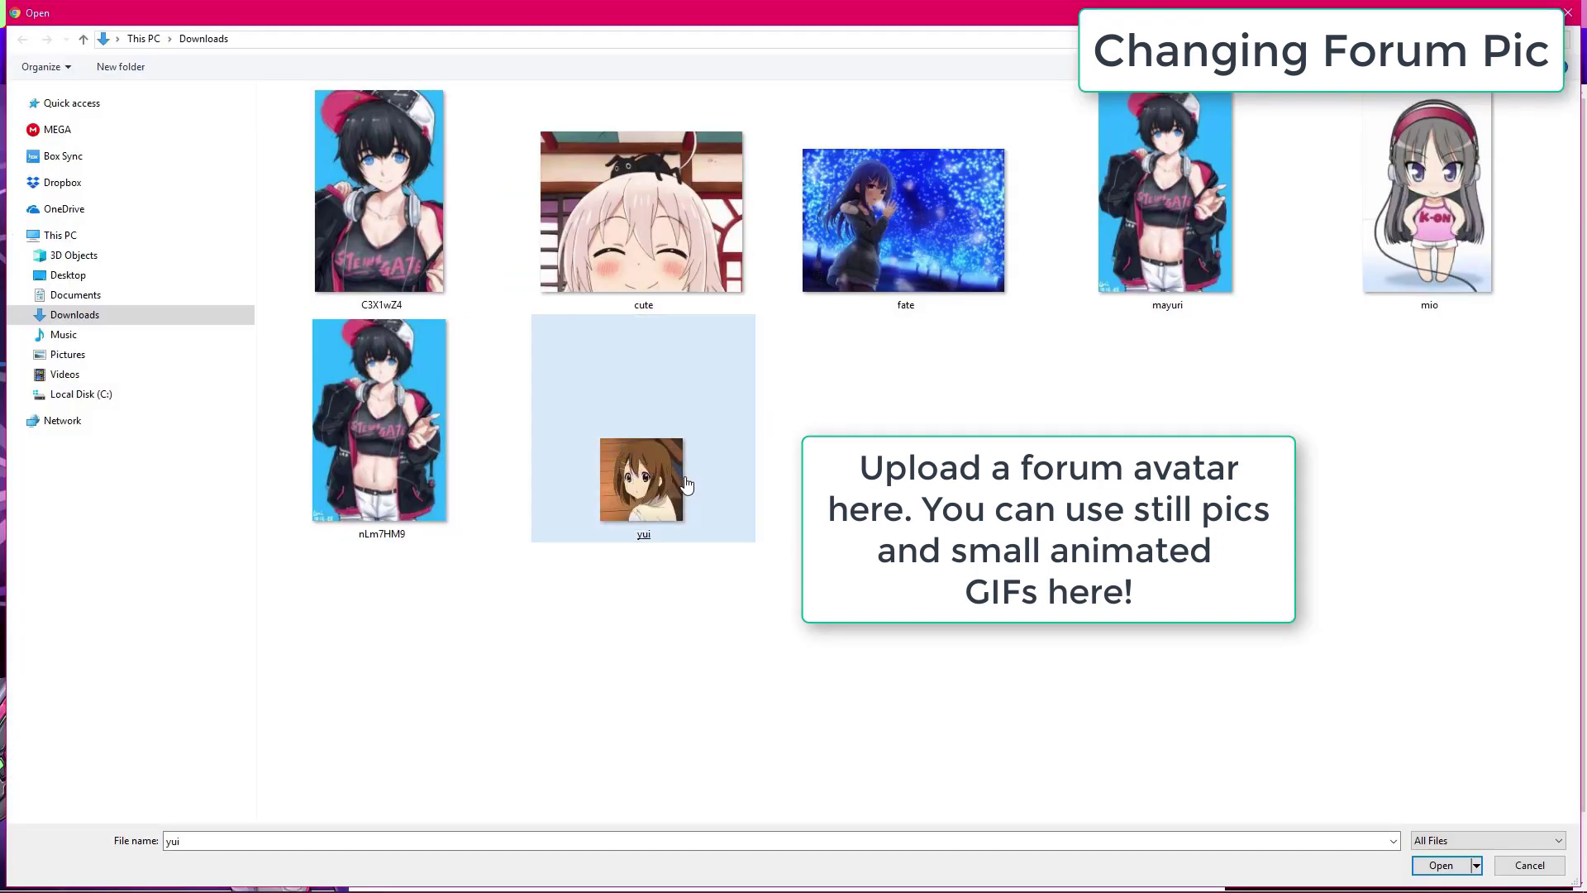
left_click(695, 453)
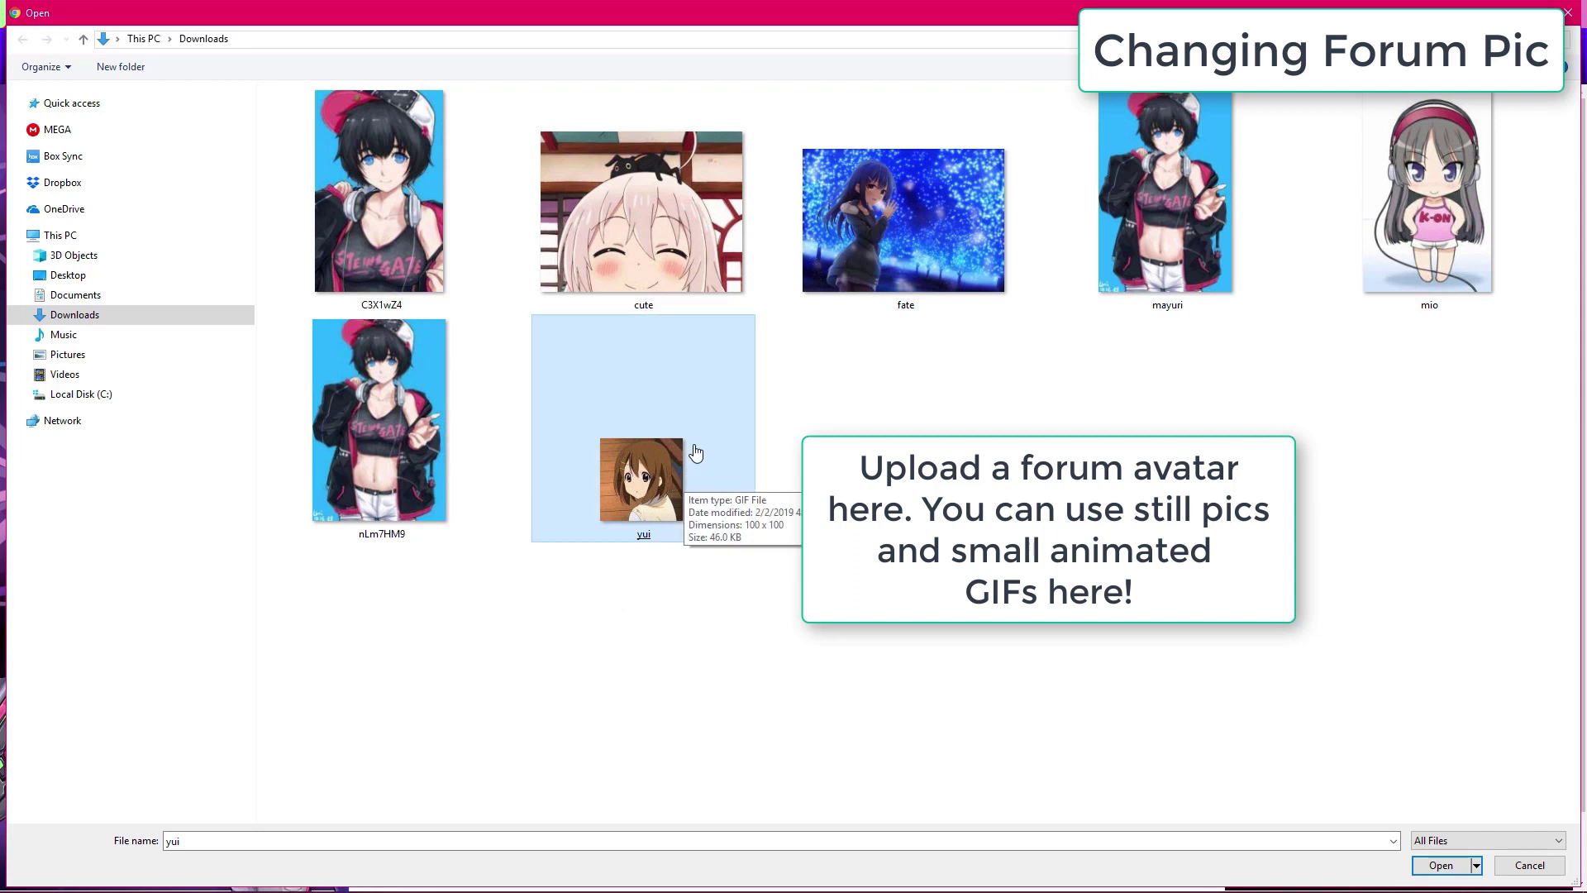
double_click(694, 451)
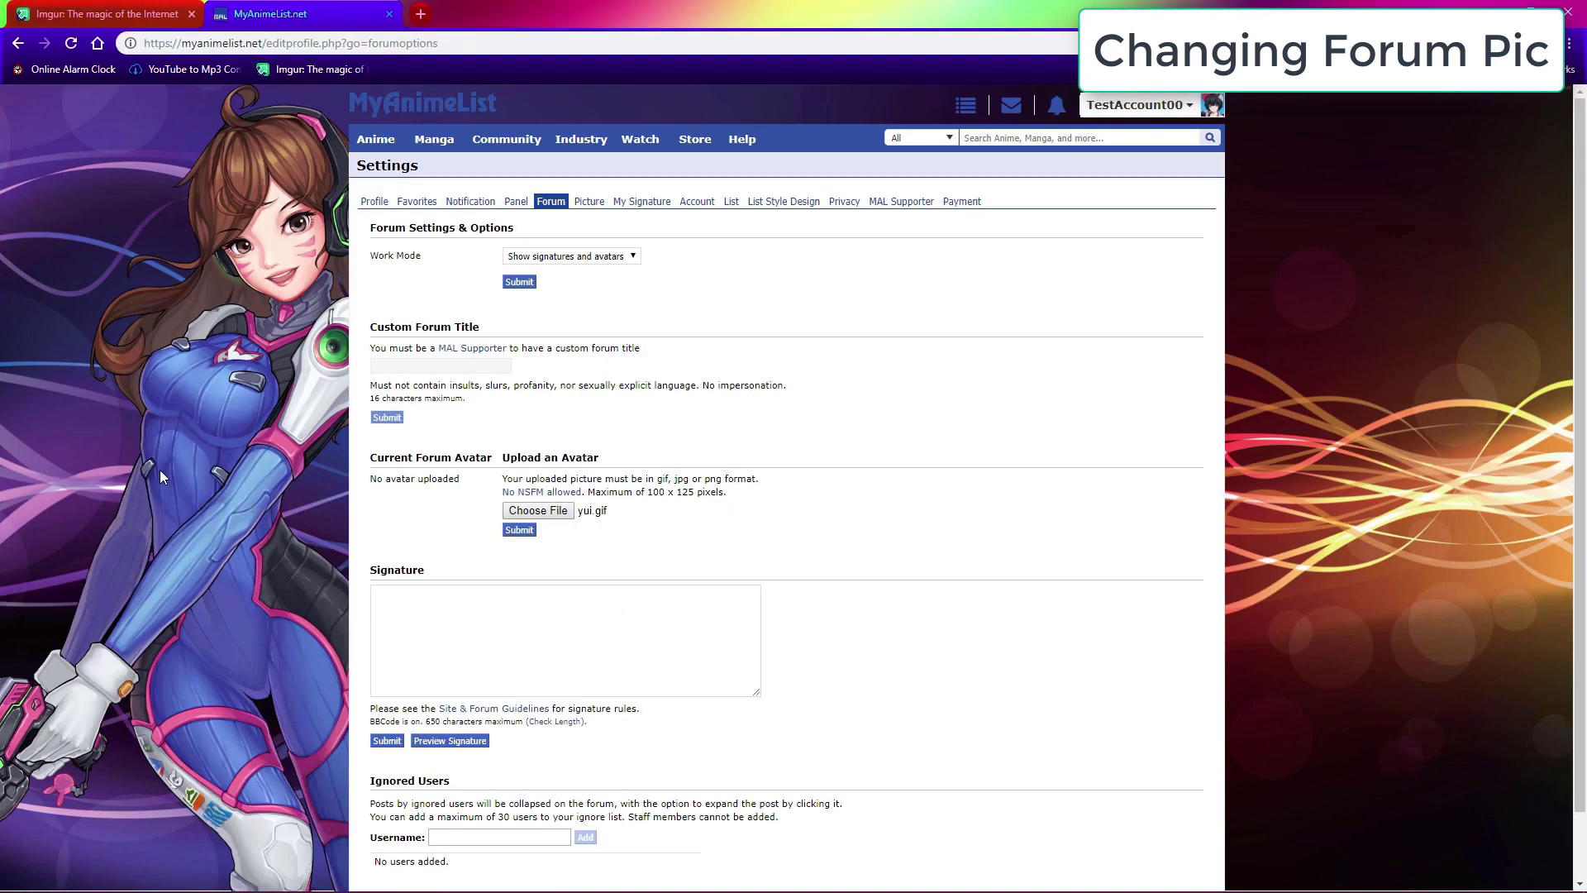
left_click(520, 529)
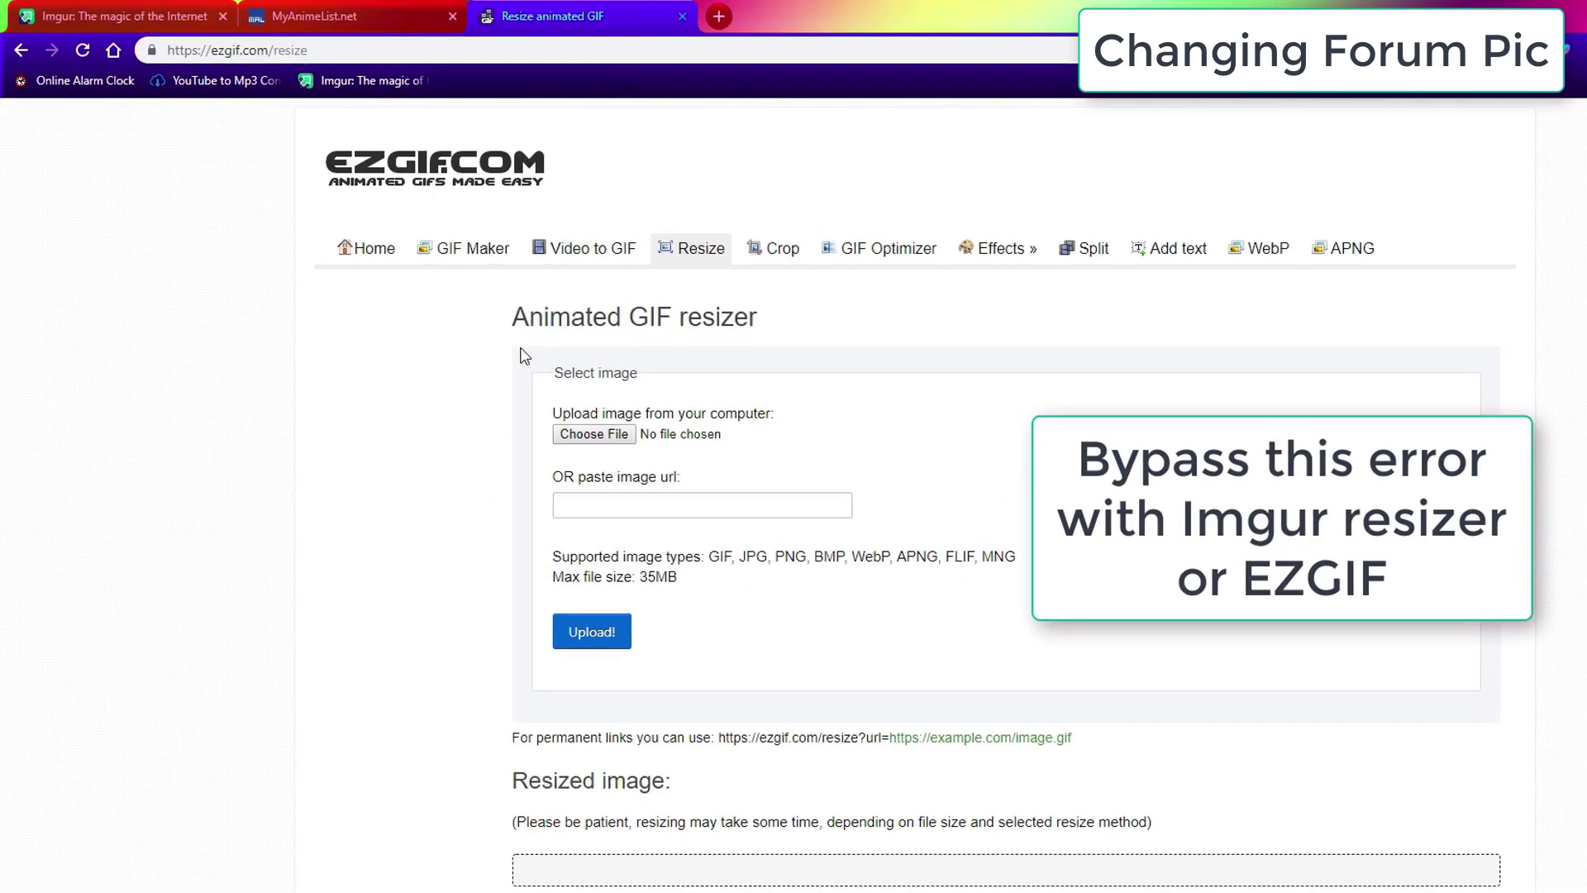
Step: Upload cute.gif from the Downloads folder to the EZGIF animated GIF resizer
left_click(616, 443)
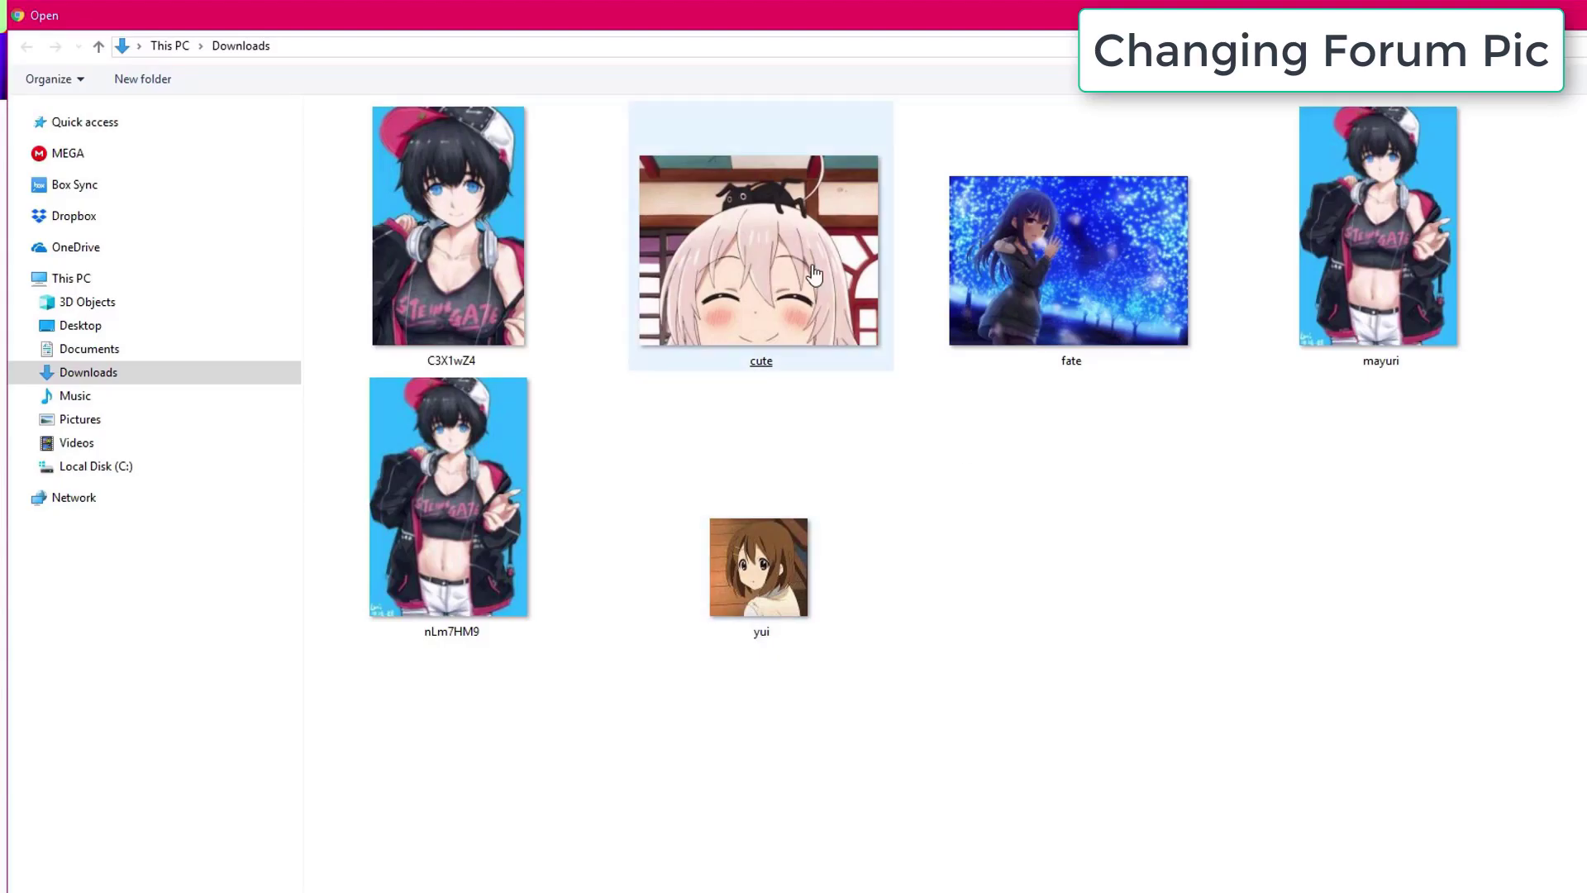
double_click(742, 284)
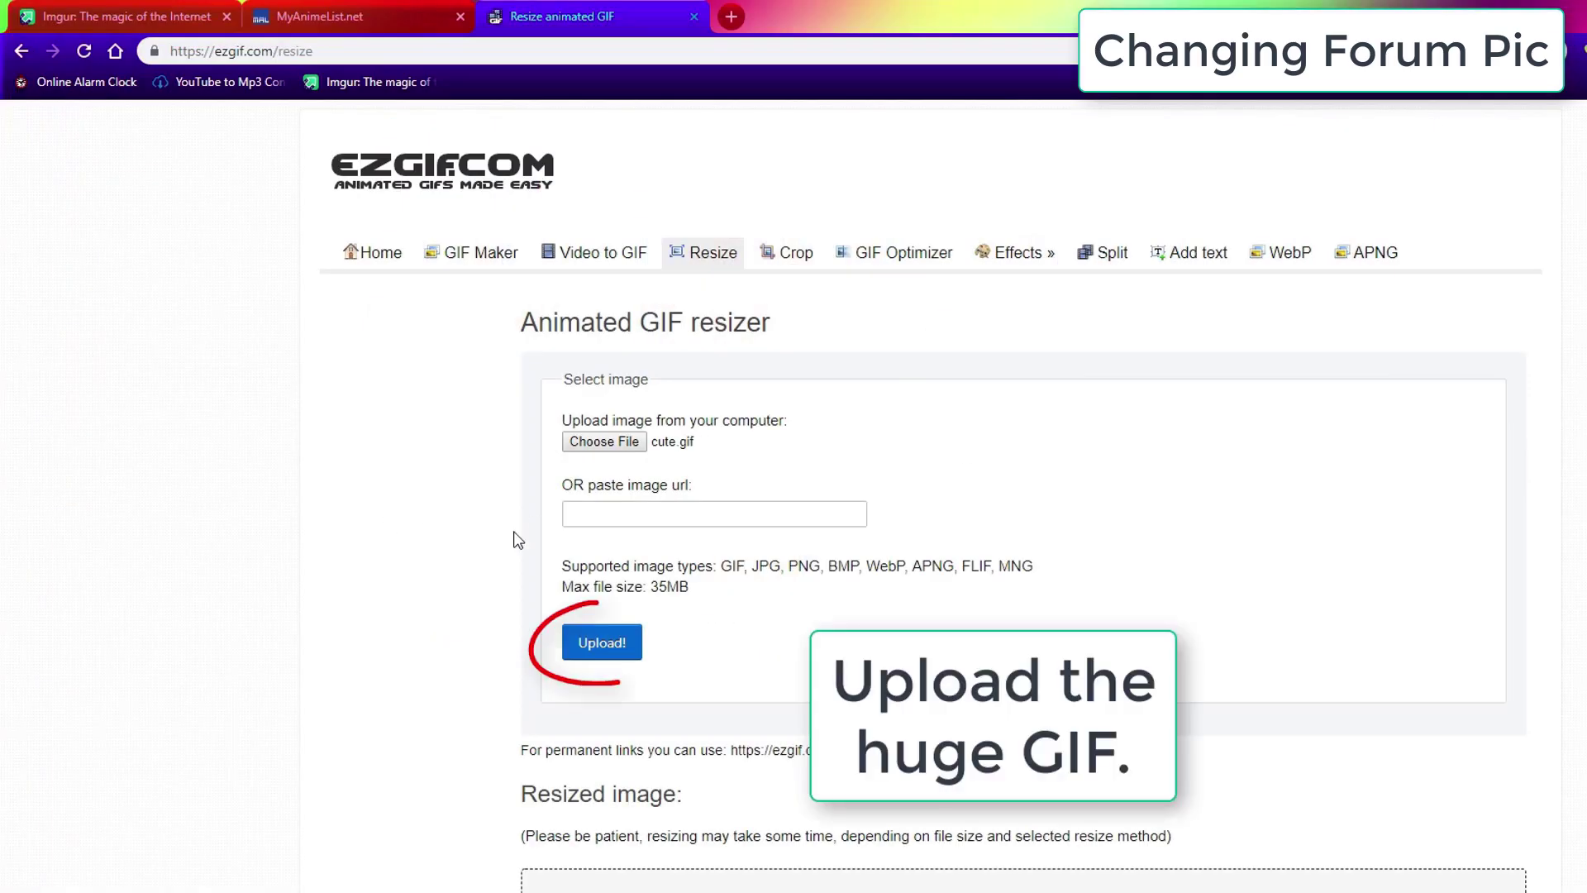
scroll(468, 581, "down", 3)
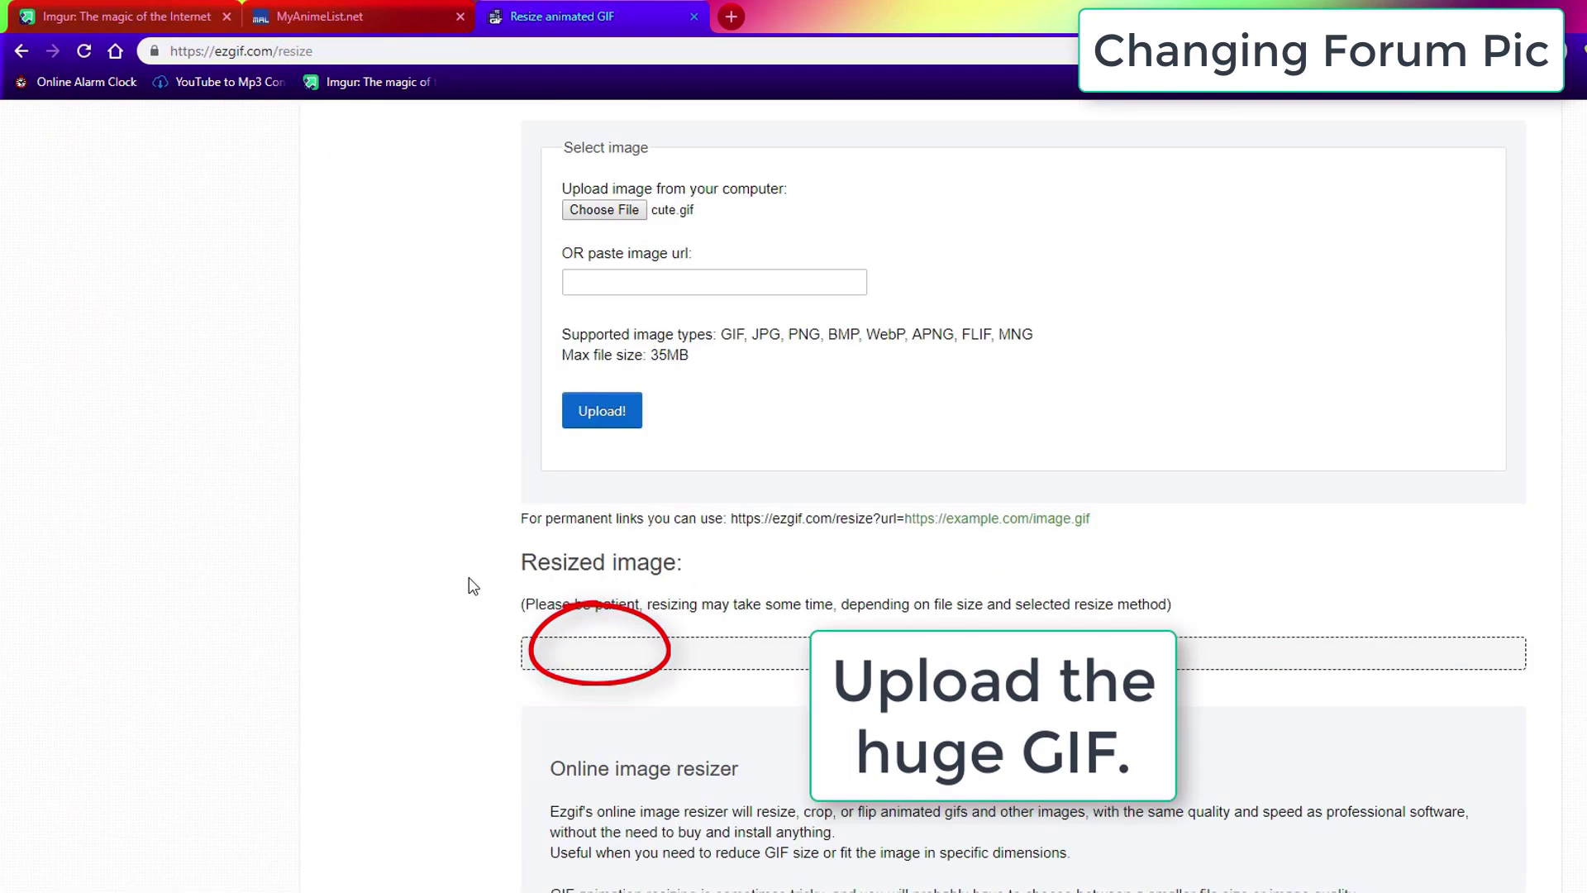
scroll(469, 577, "up", 3)
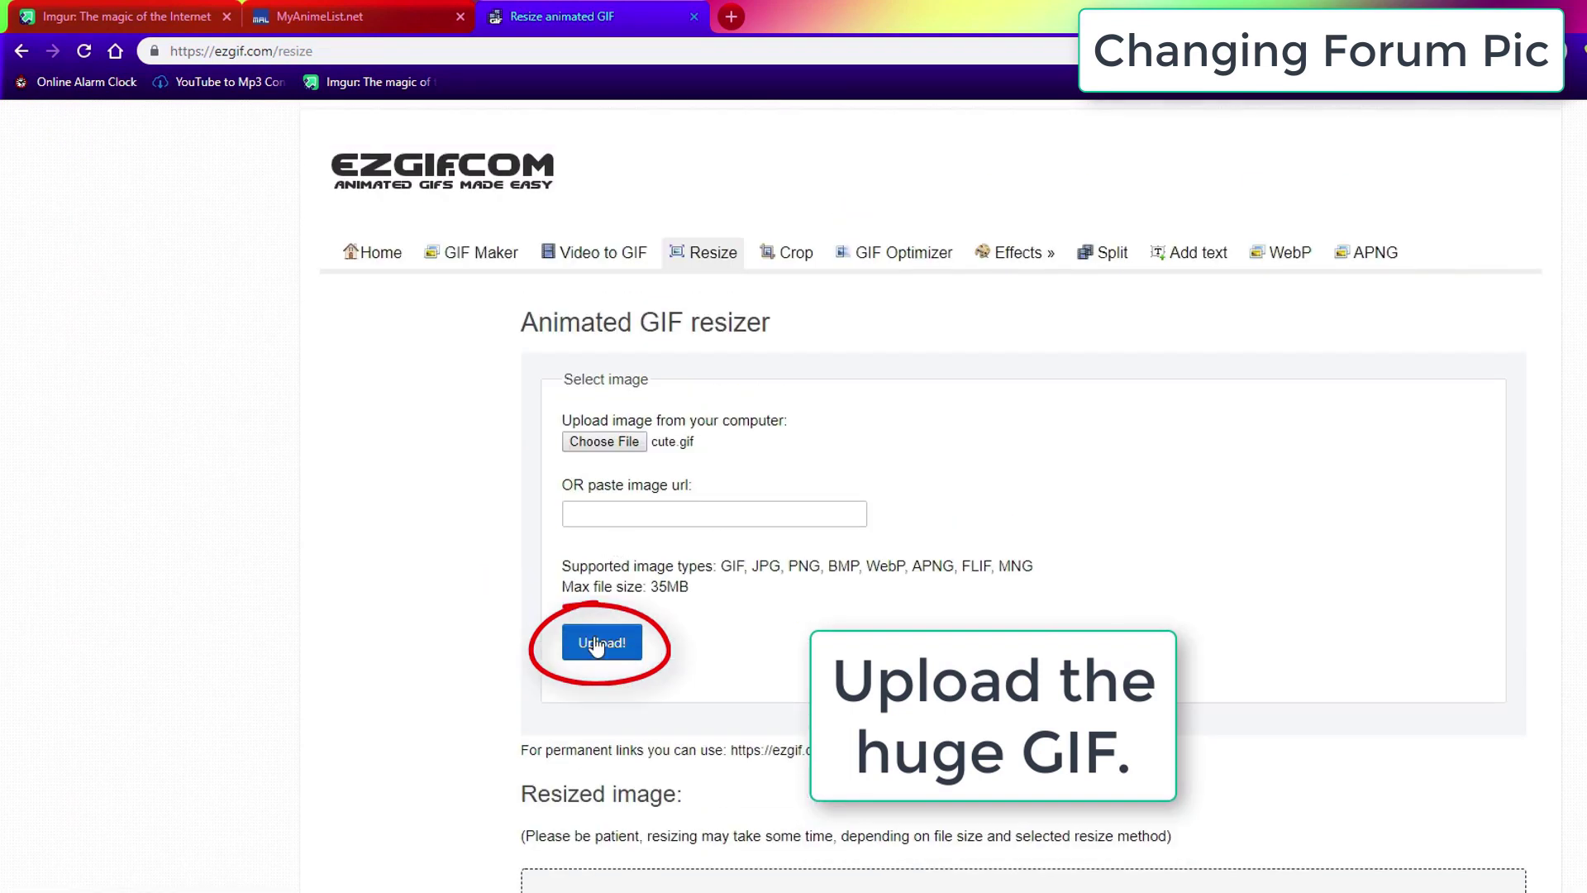
left_click(596, 645)
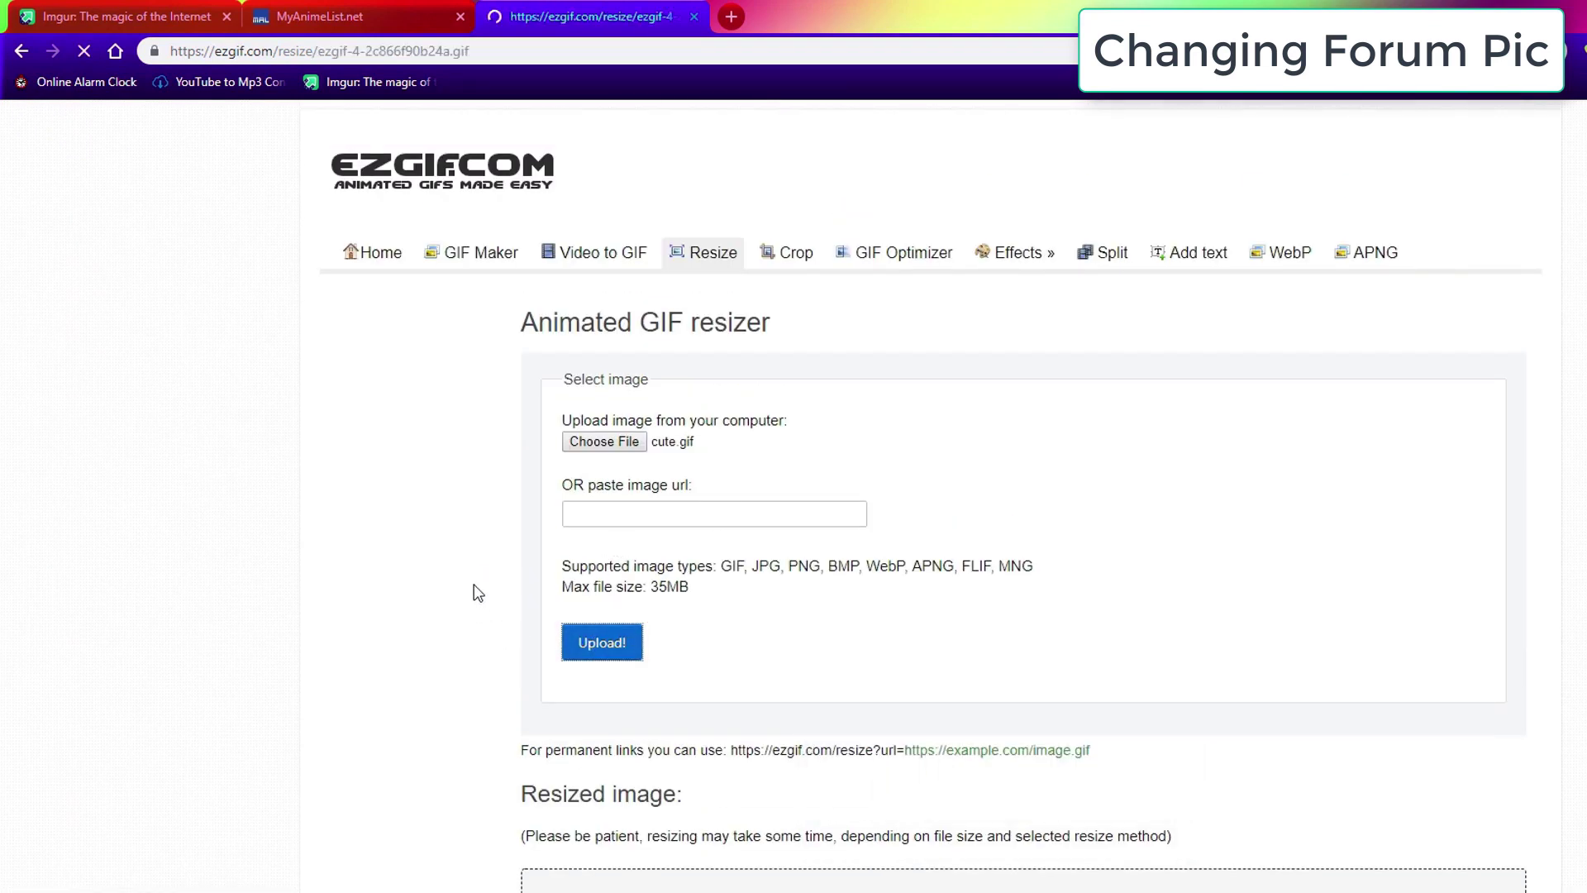
Step: Resize the uploaded GIF to a width of 100 px, leaving the height empty for automatic scaling
scroll(470, 588, "down", 1)
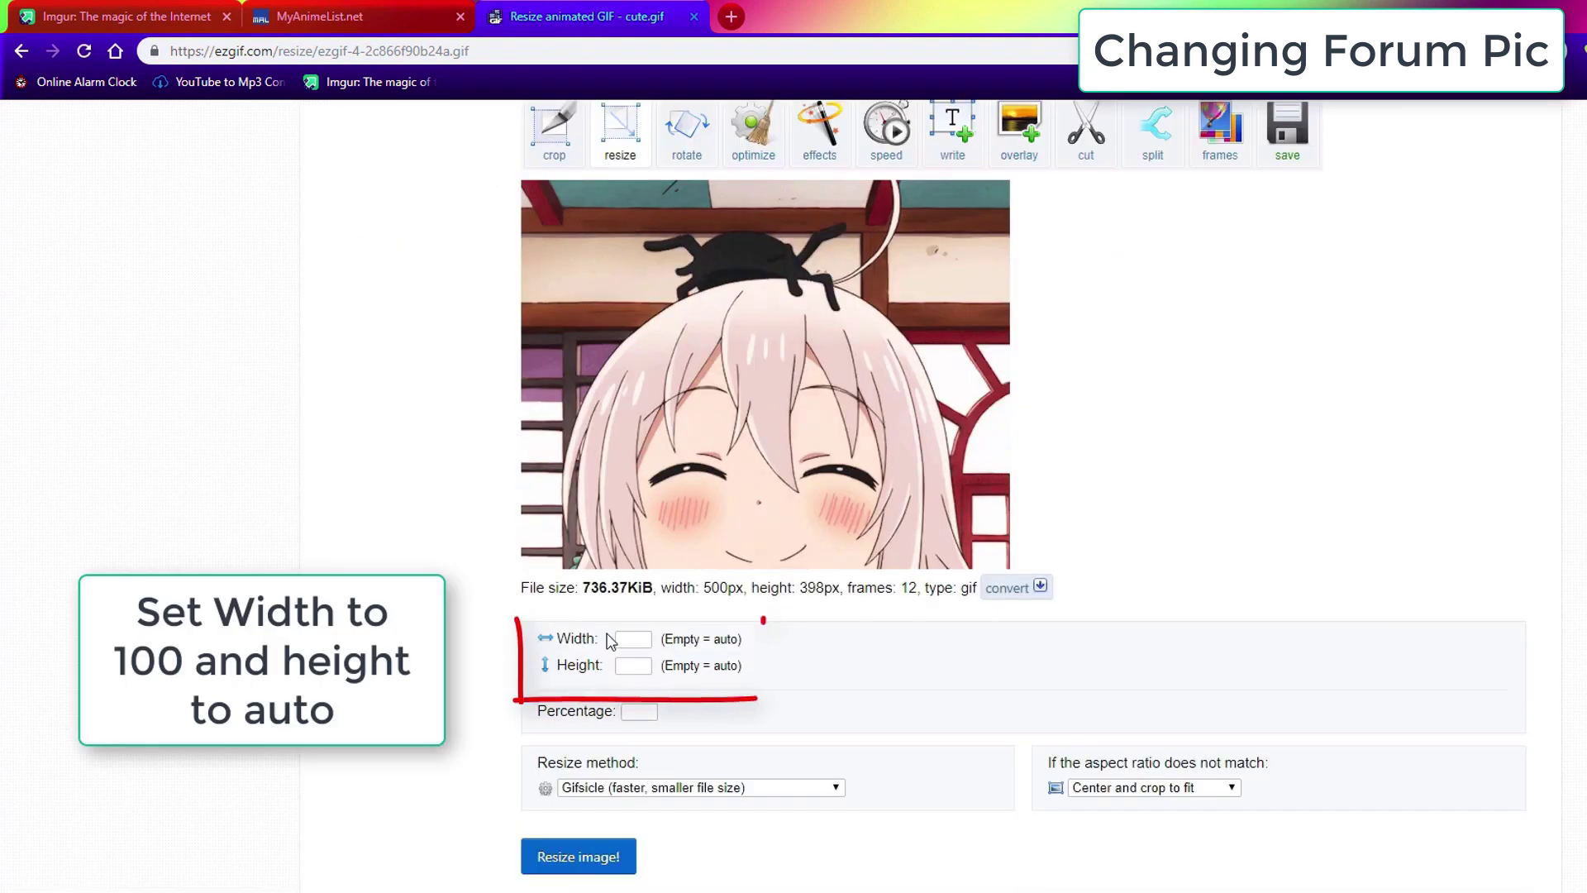
left_click(630, 639)
type("100")
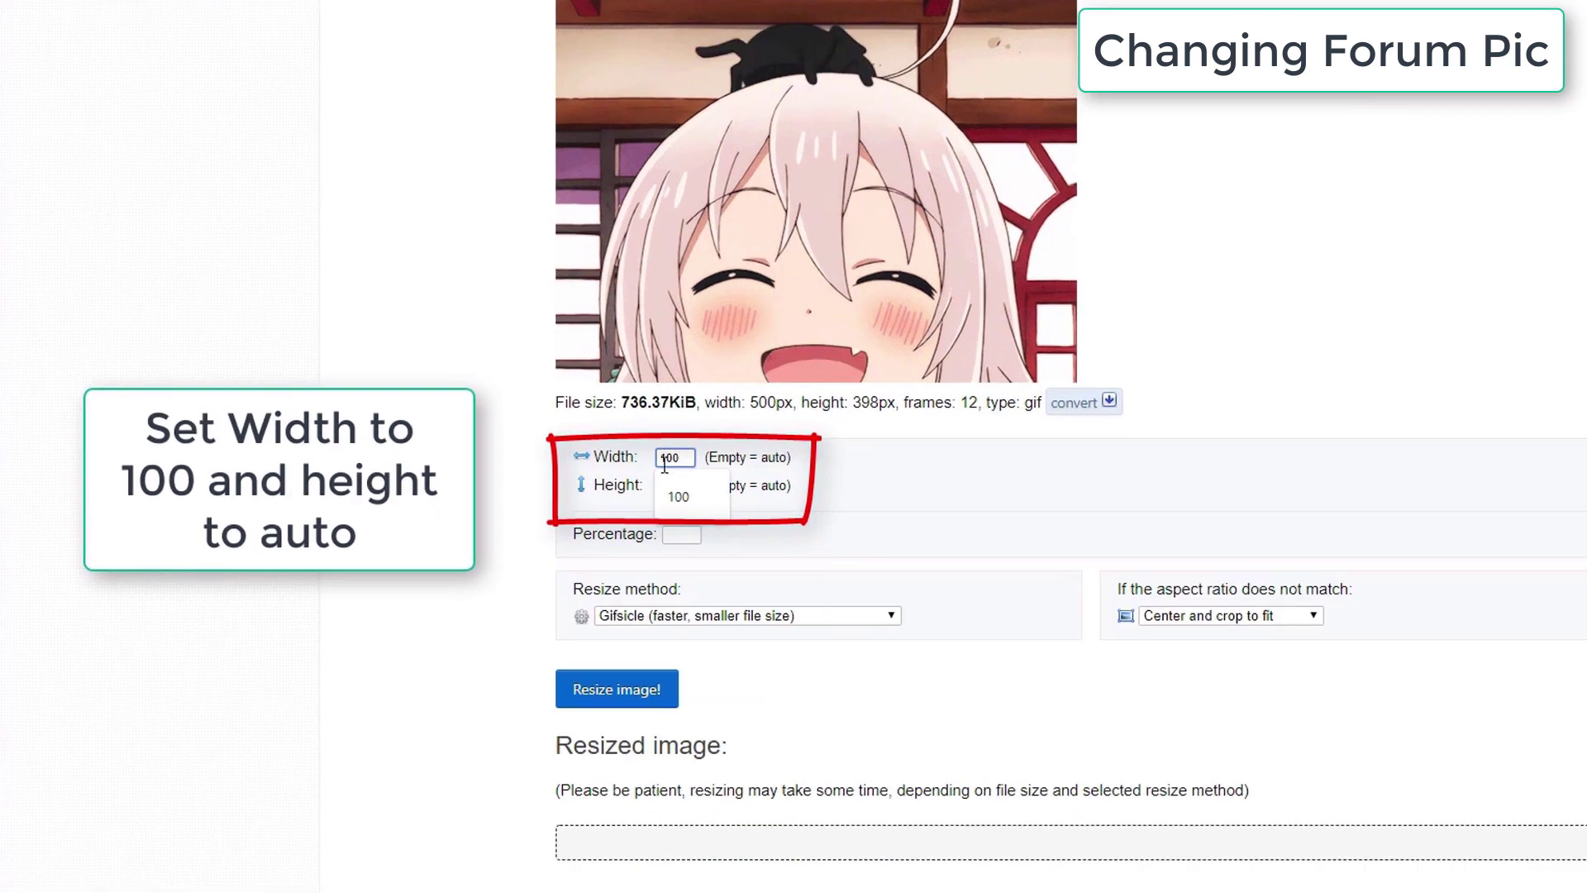
left_click(380, 570)
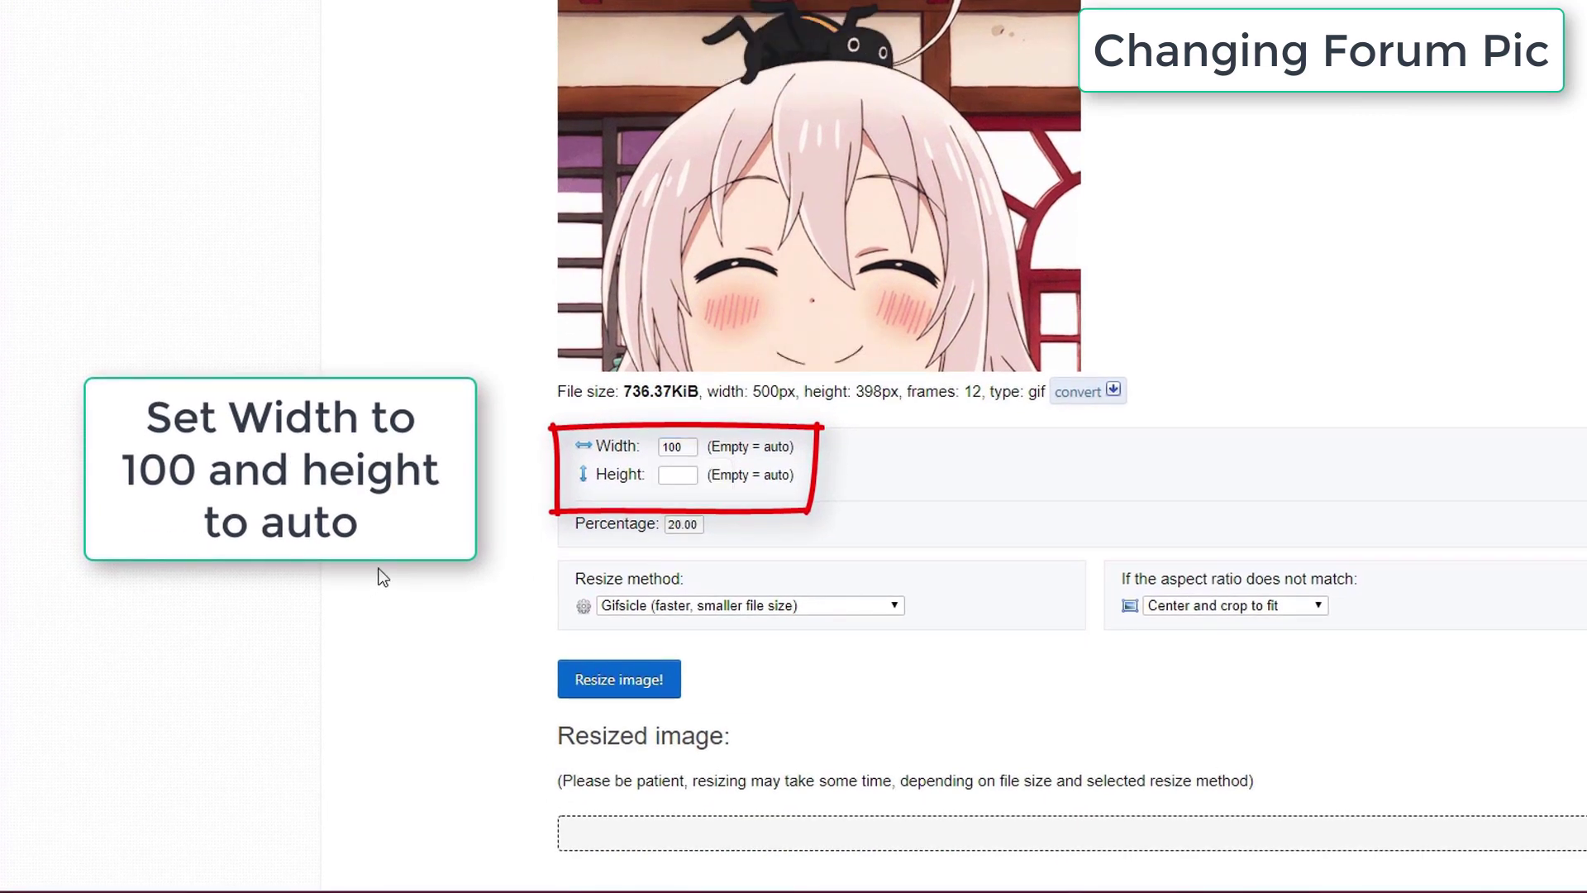
left_click(644, 689)
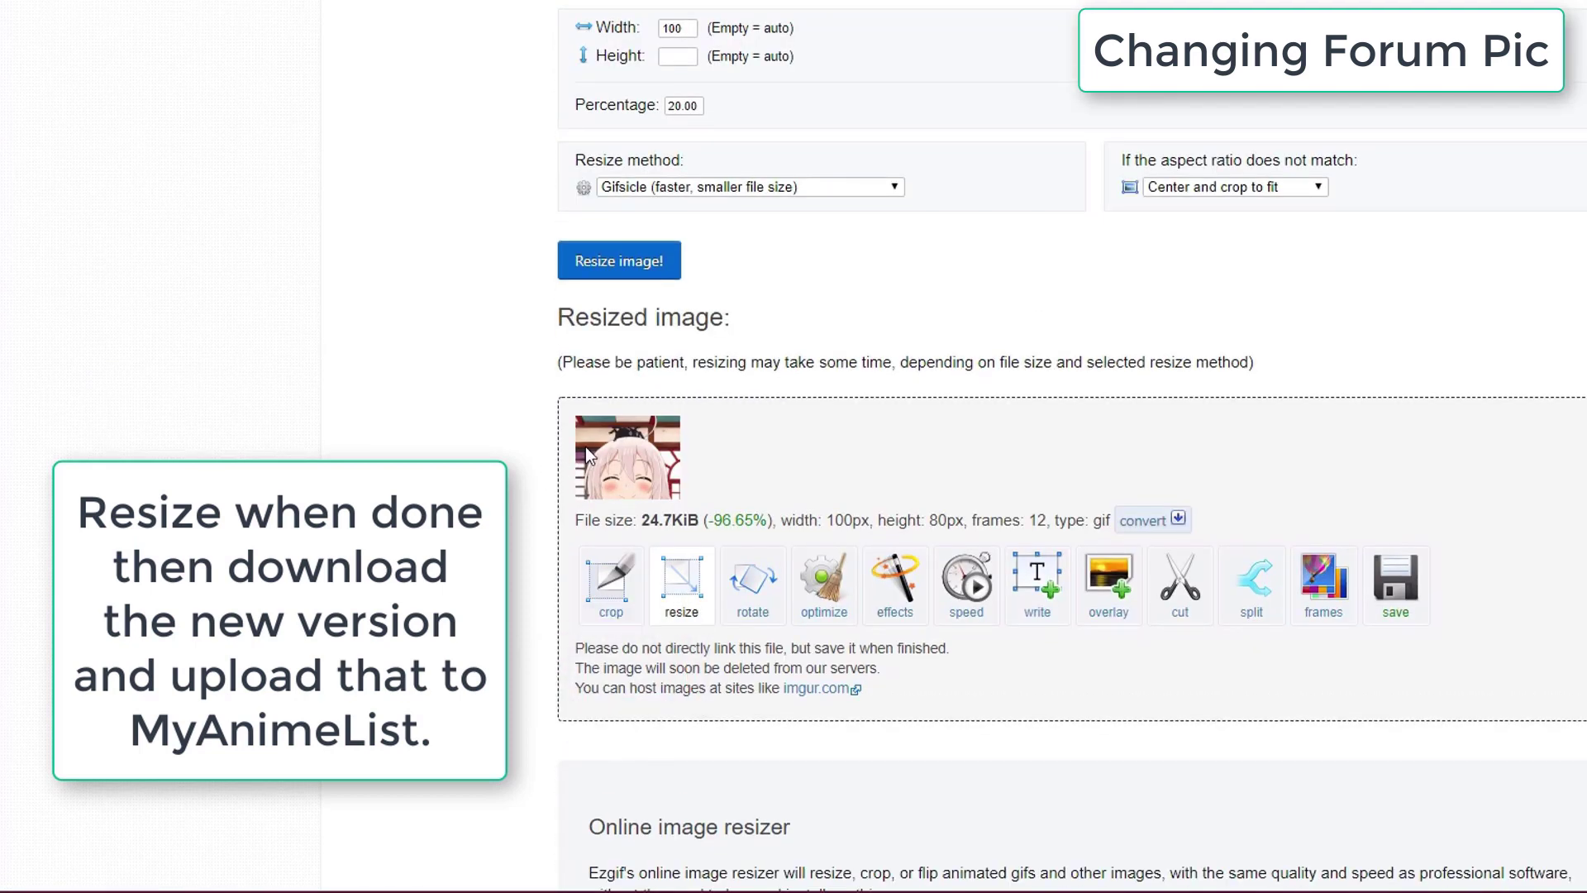
Step: Save the resized GIF from the EZGIF result to the computer
right_click(612, 449)
left_click(677, 493)
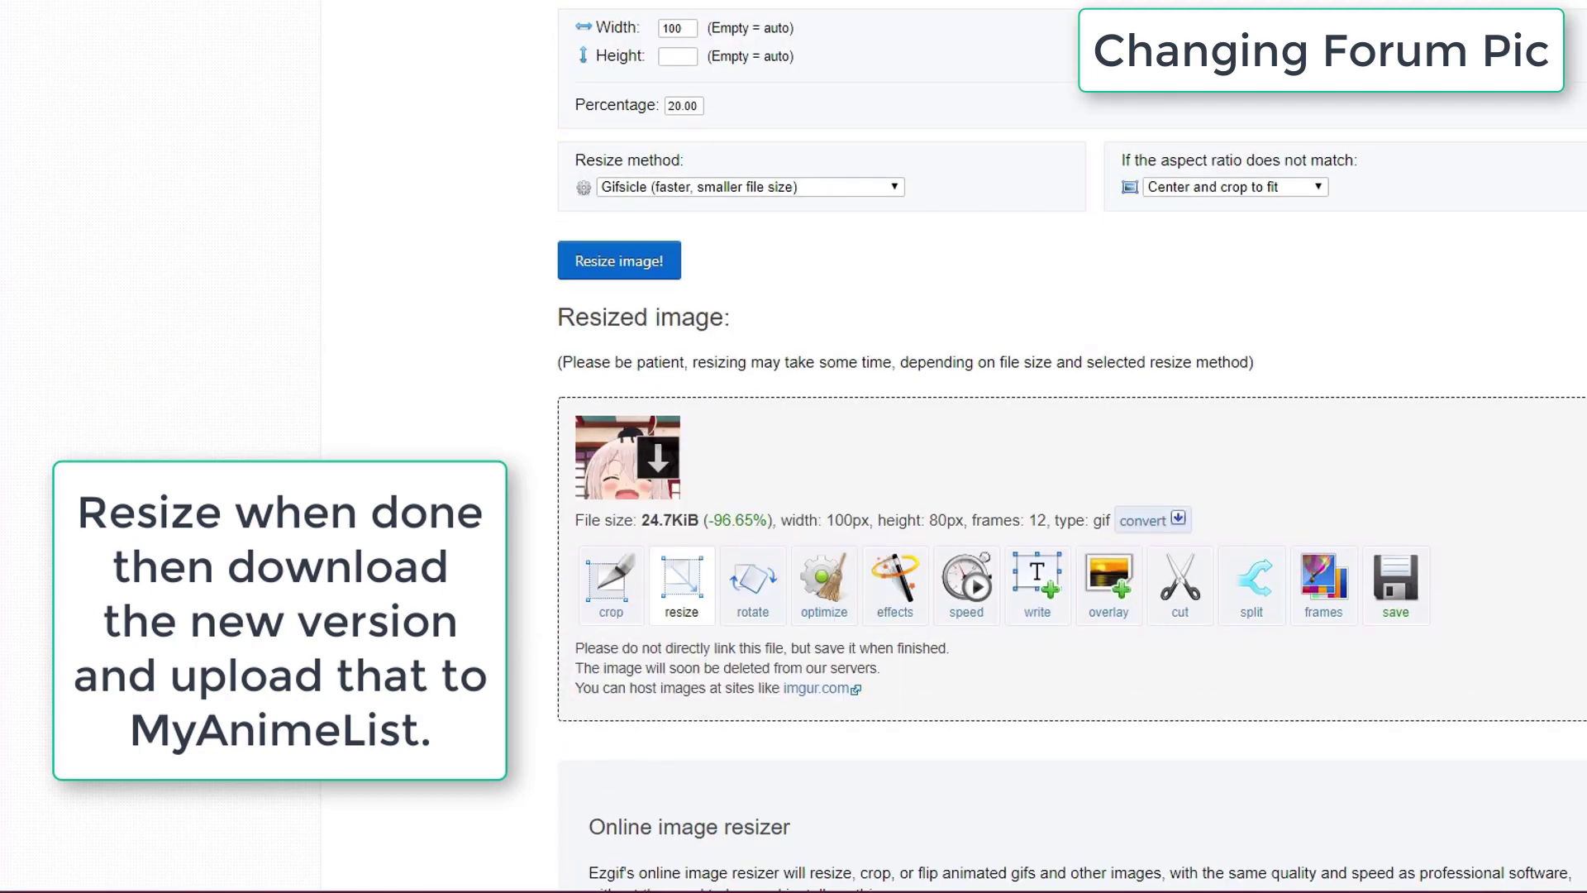
key("Return")
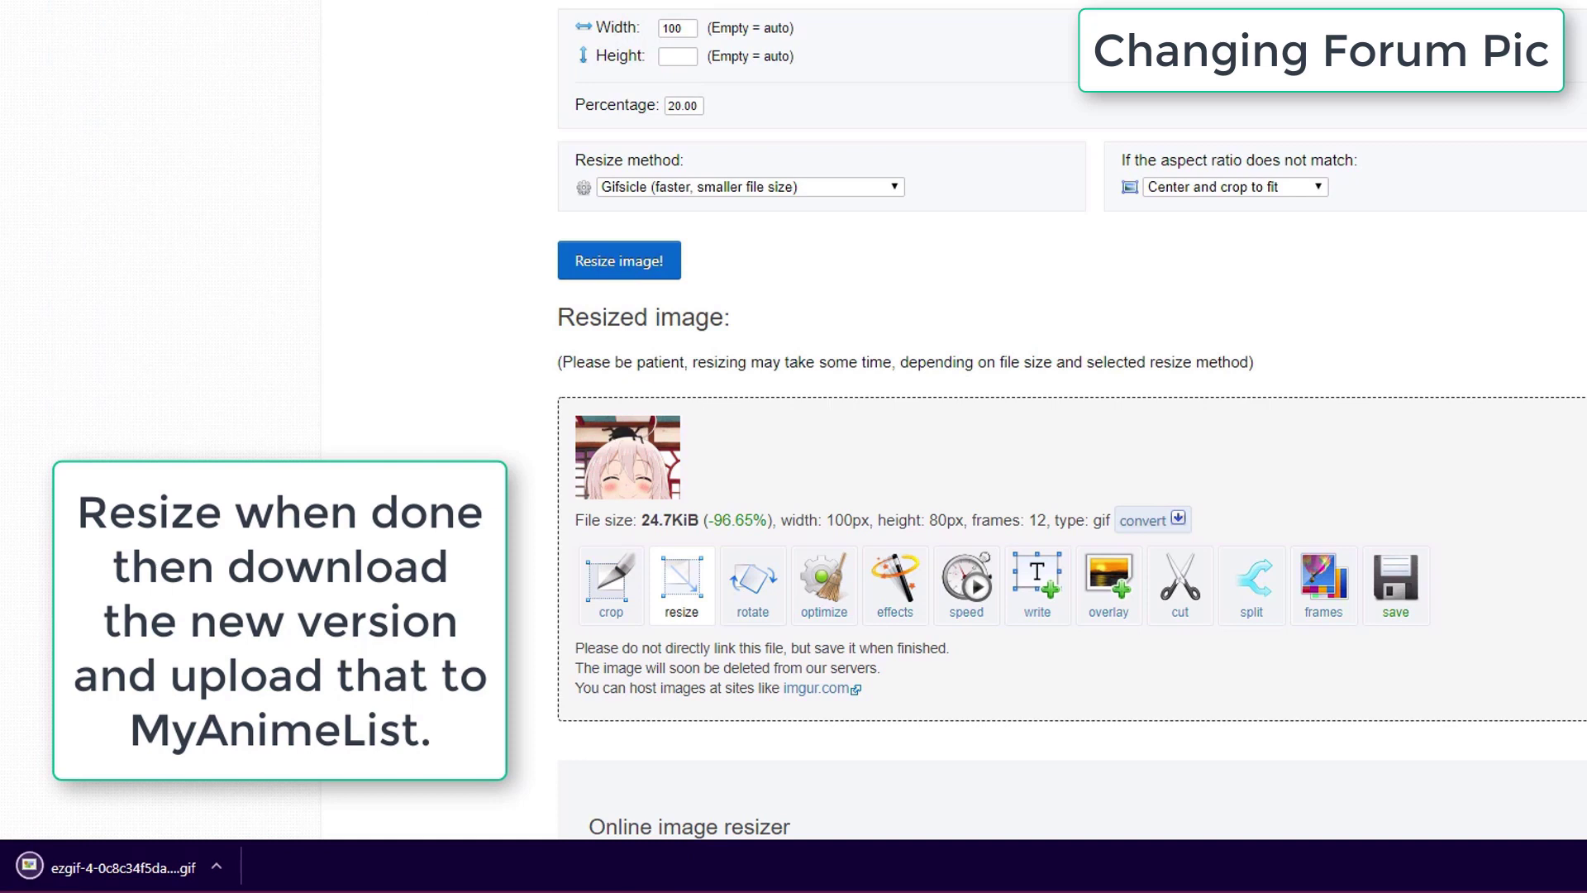
Step: Return to the MyAnimeList forum settings and choose the resized ezgif-4-0c8c34f5da0d GIF from Downloads as the avatar file
scroll(392, 292, "up", 10)
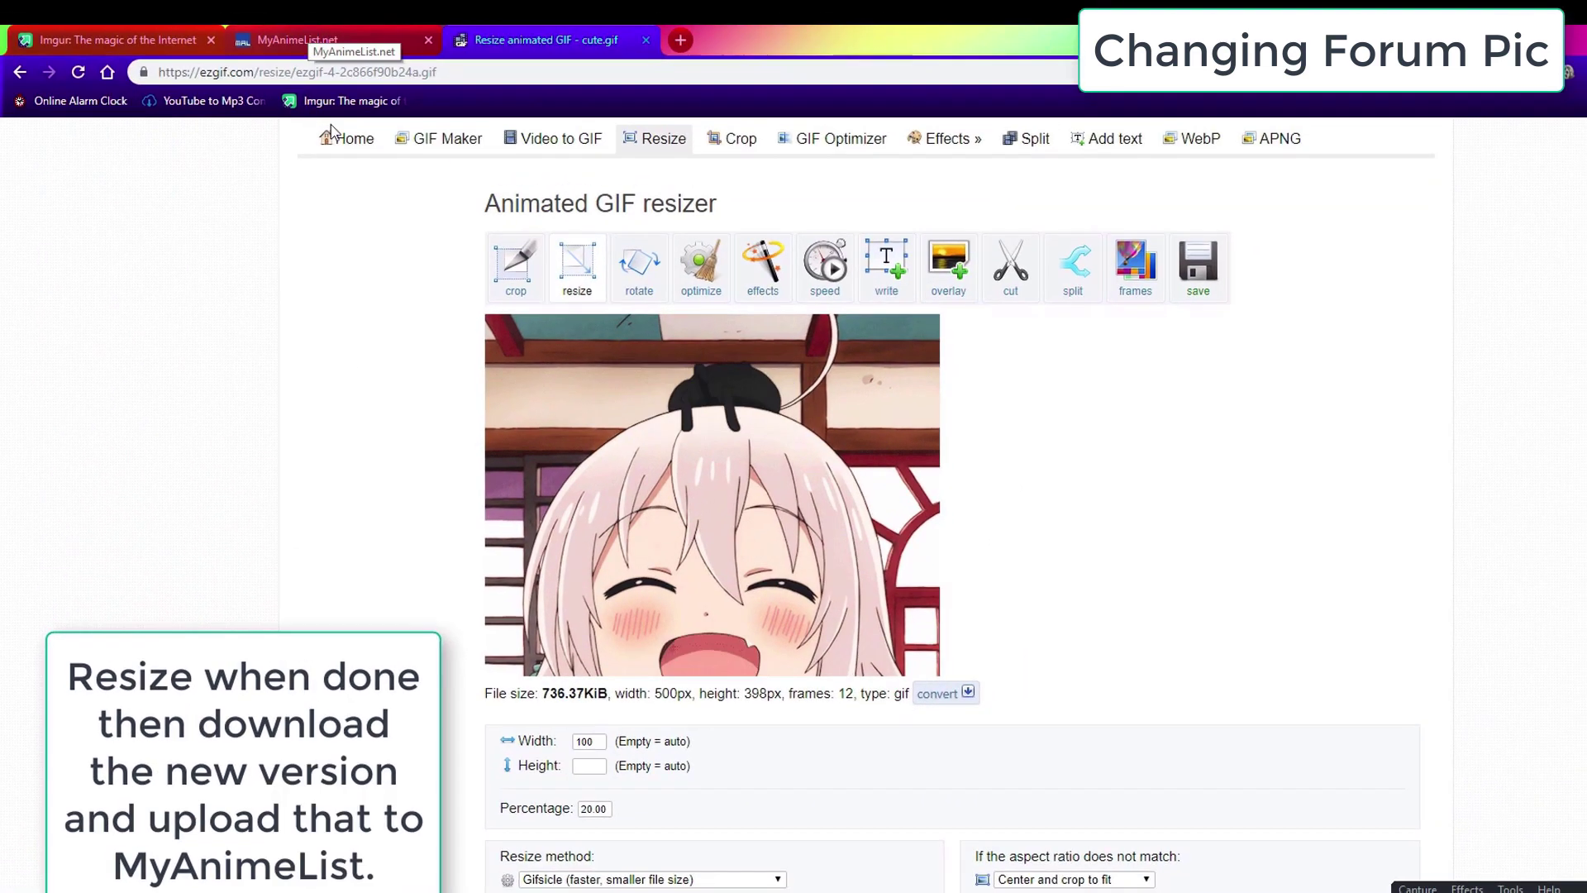
left_click(306, 39)
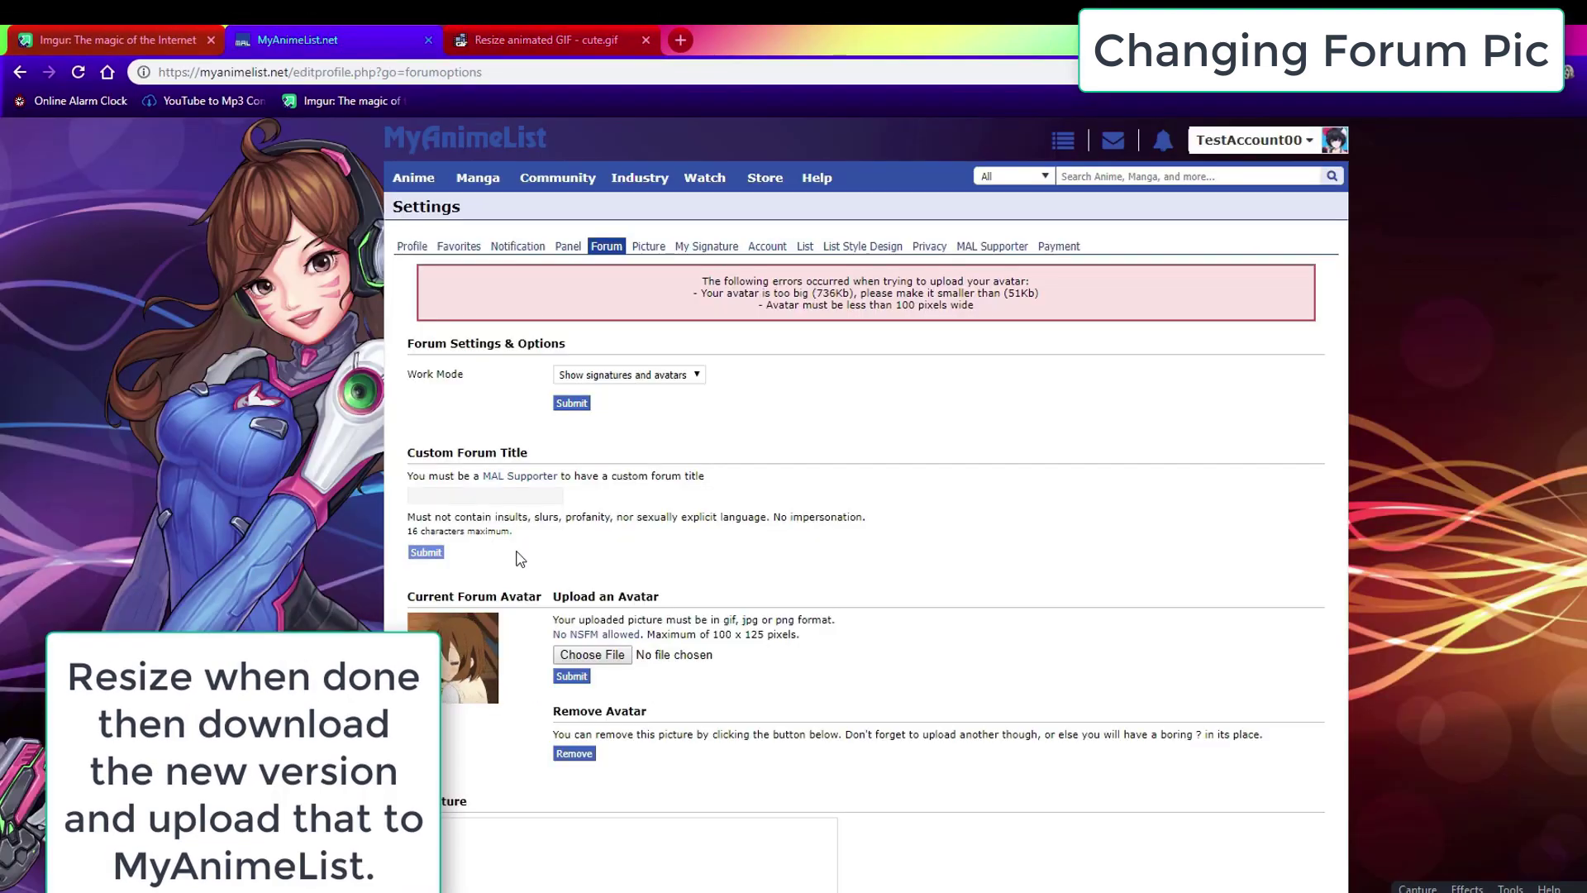
left_click(597, 652)
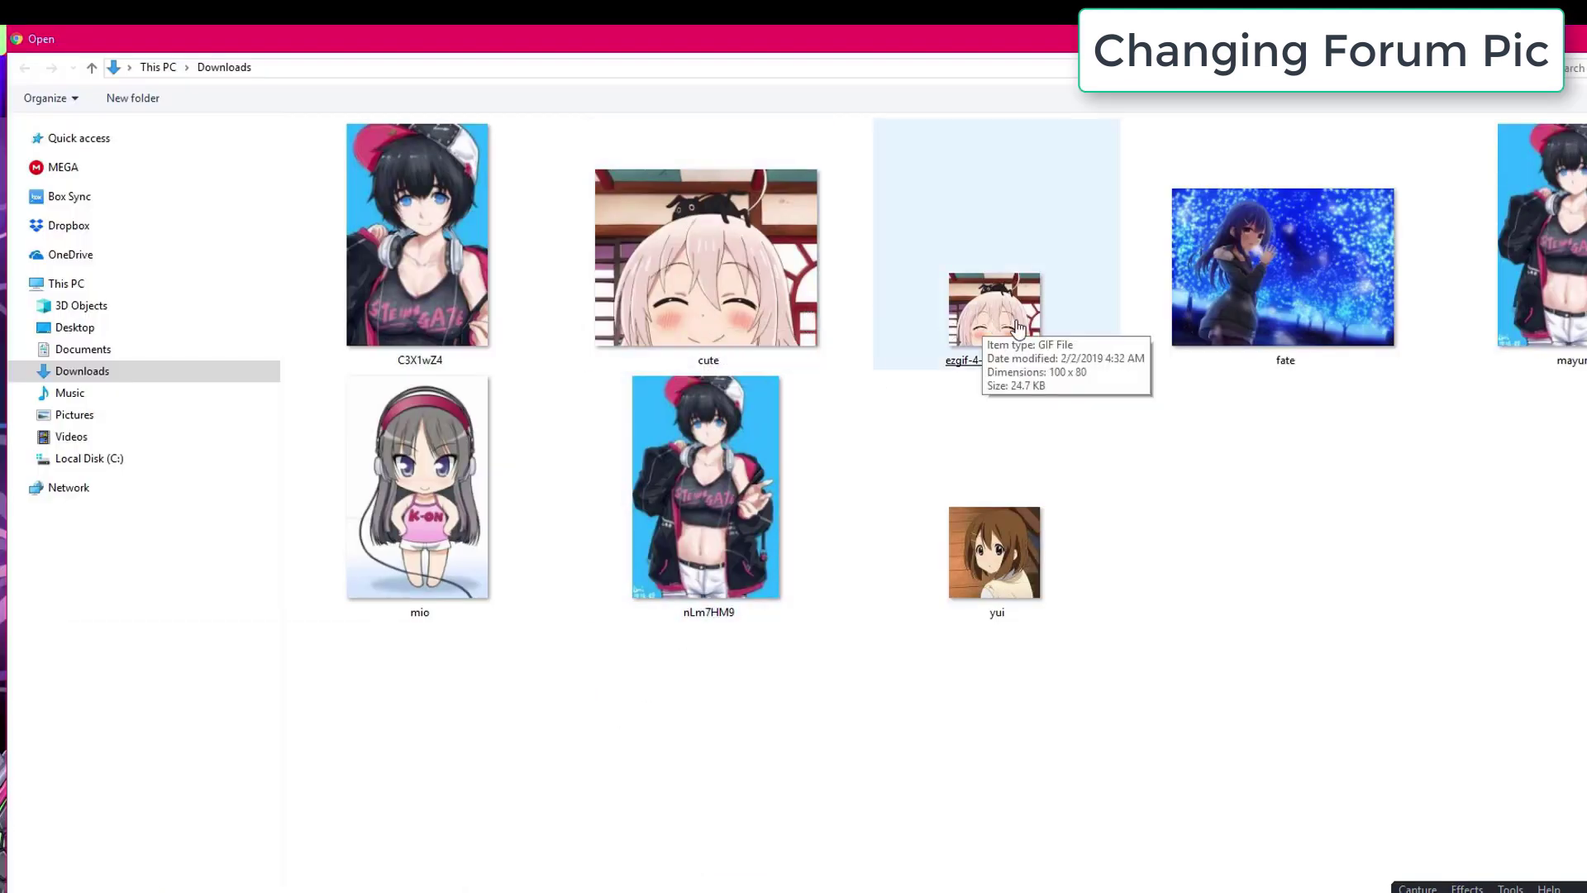
double_click(1052, 322)
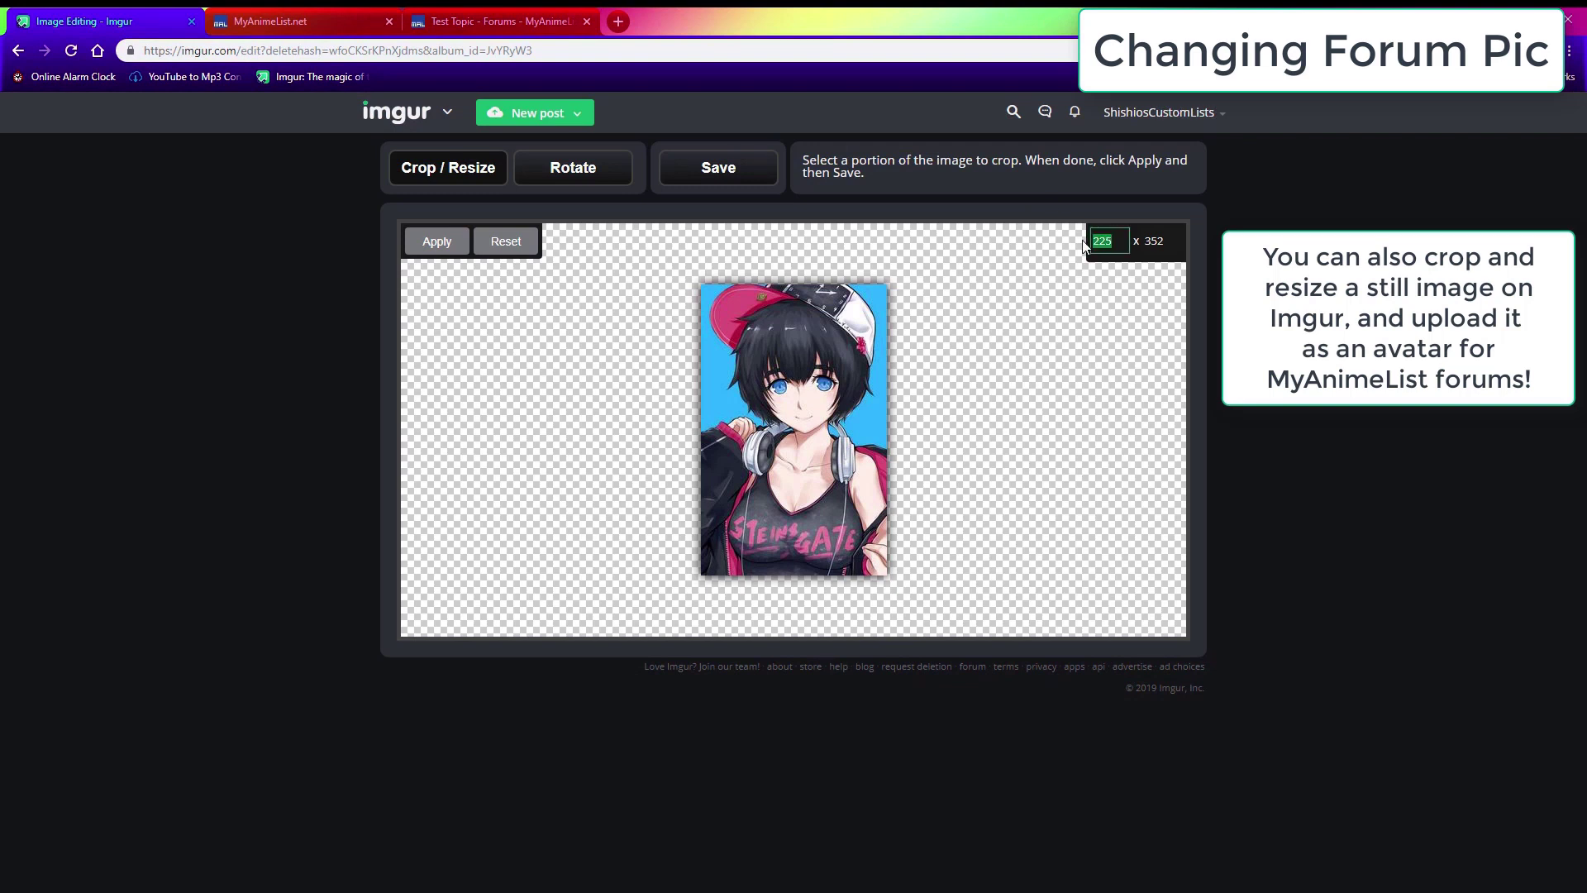
Step: Resize the still image on Imgur to 100 px wide, crop it to 100x115 px, and save the edit
type("100")
left_click_drag(751, 364, 858, 460)
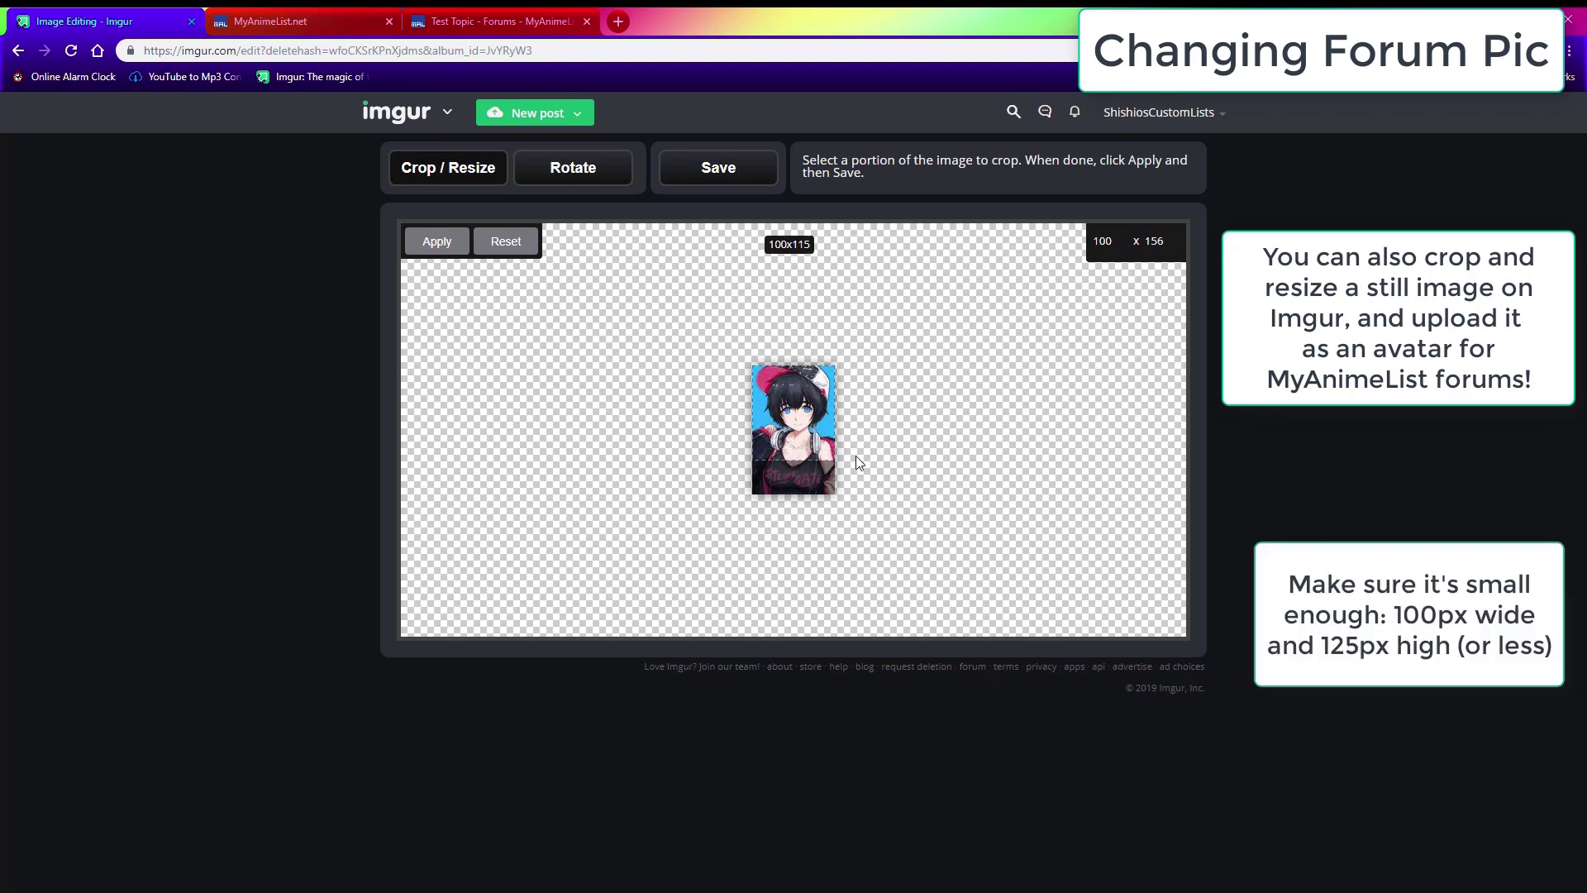
left_click(438, 241)
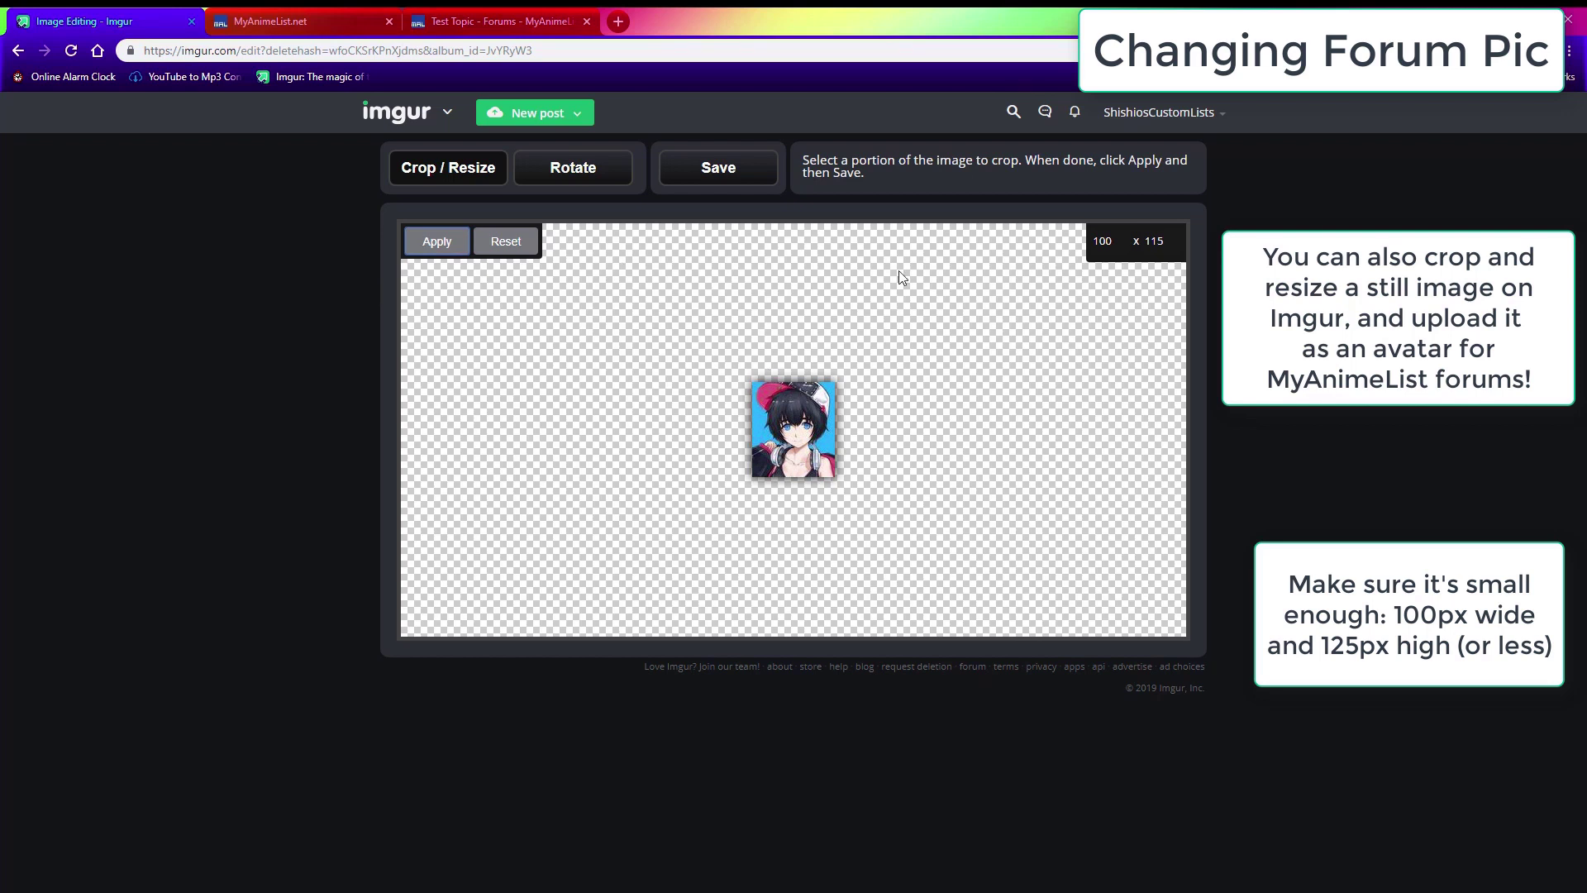
left_click(718, 168)
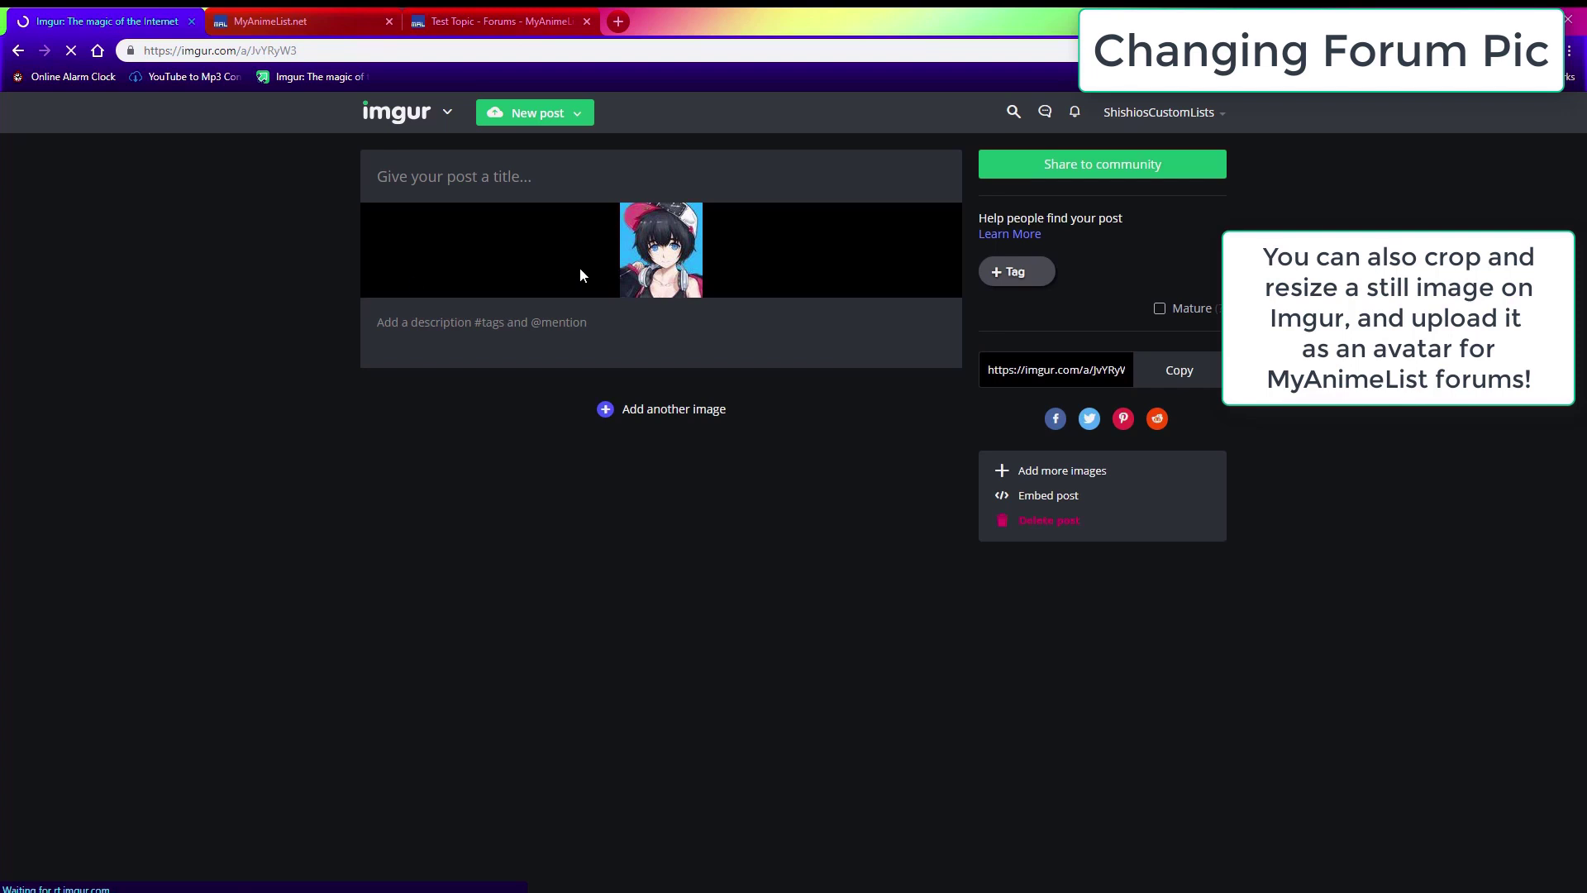
Step: Save the cropped 100x115 px image from the Imgur post to the computer
mouse_move(582, 272)
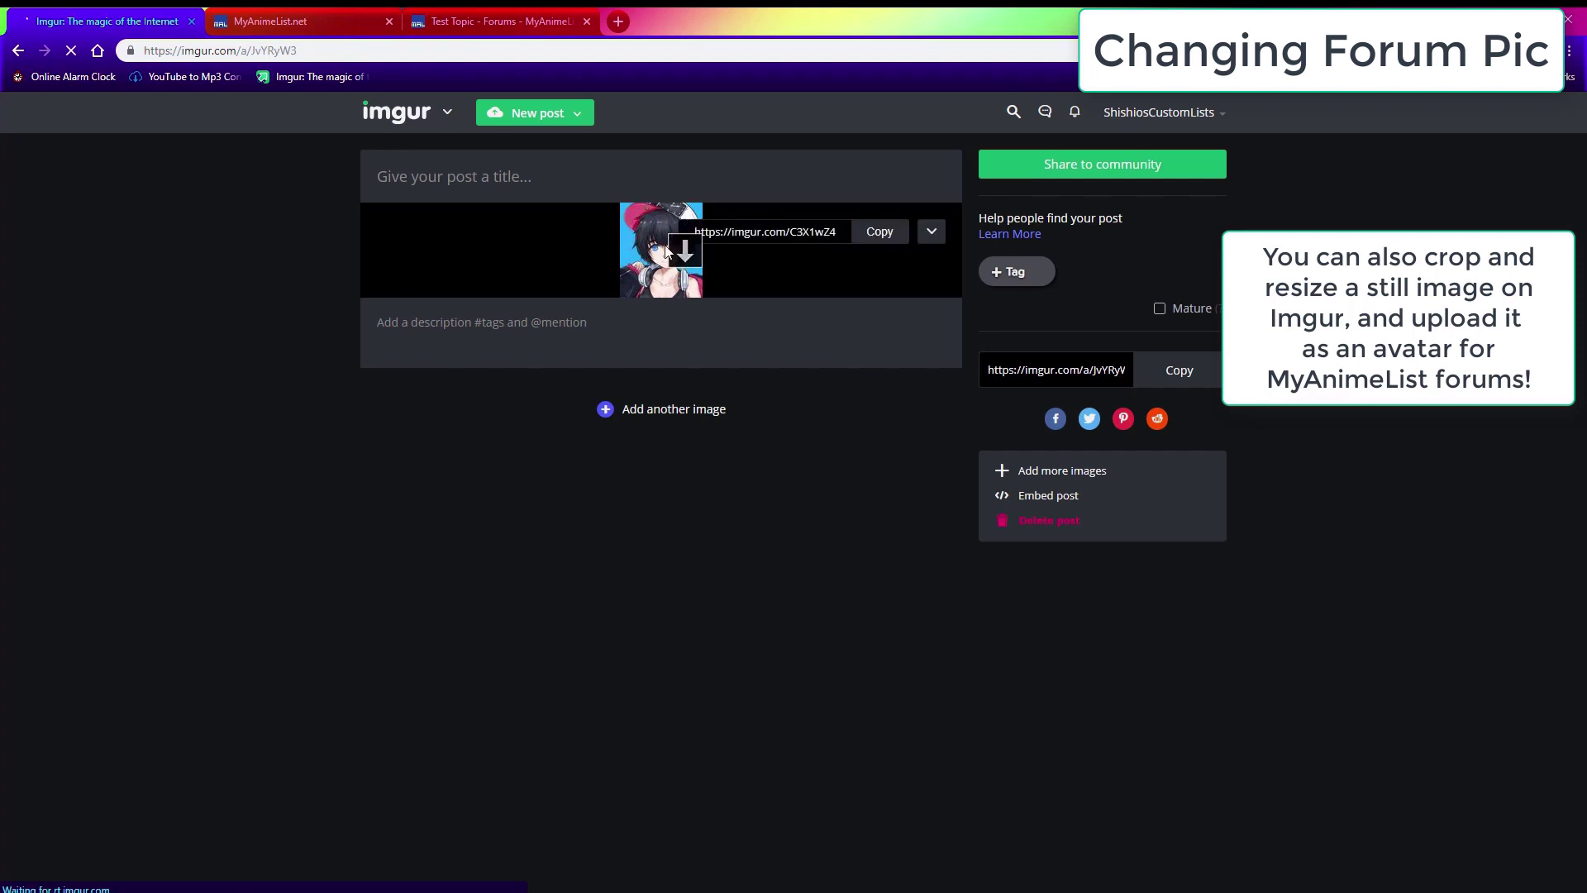
right_click(622, 232)
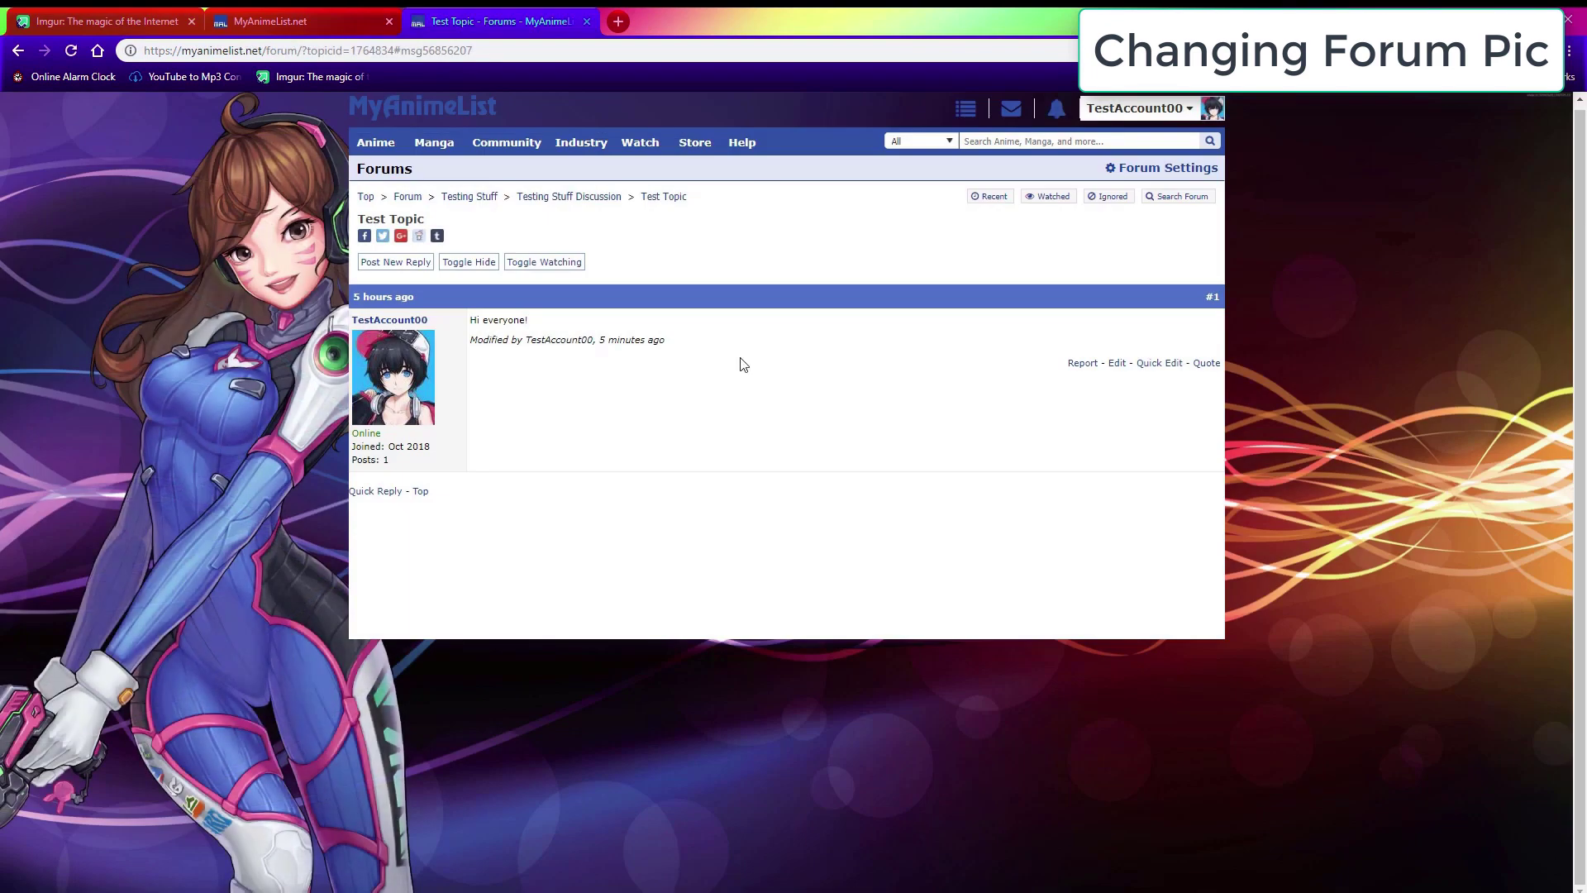
triple_click(744, 351)
left_click(744, 351)
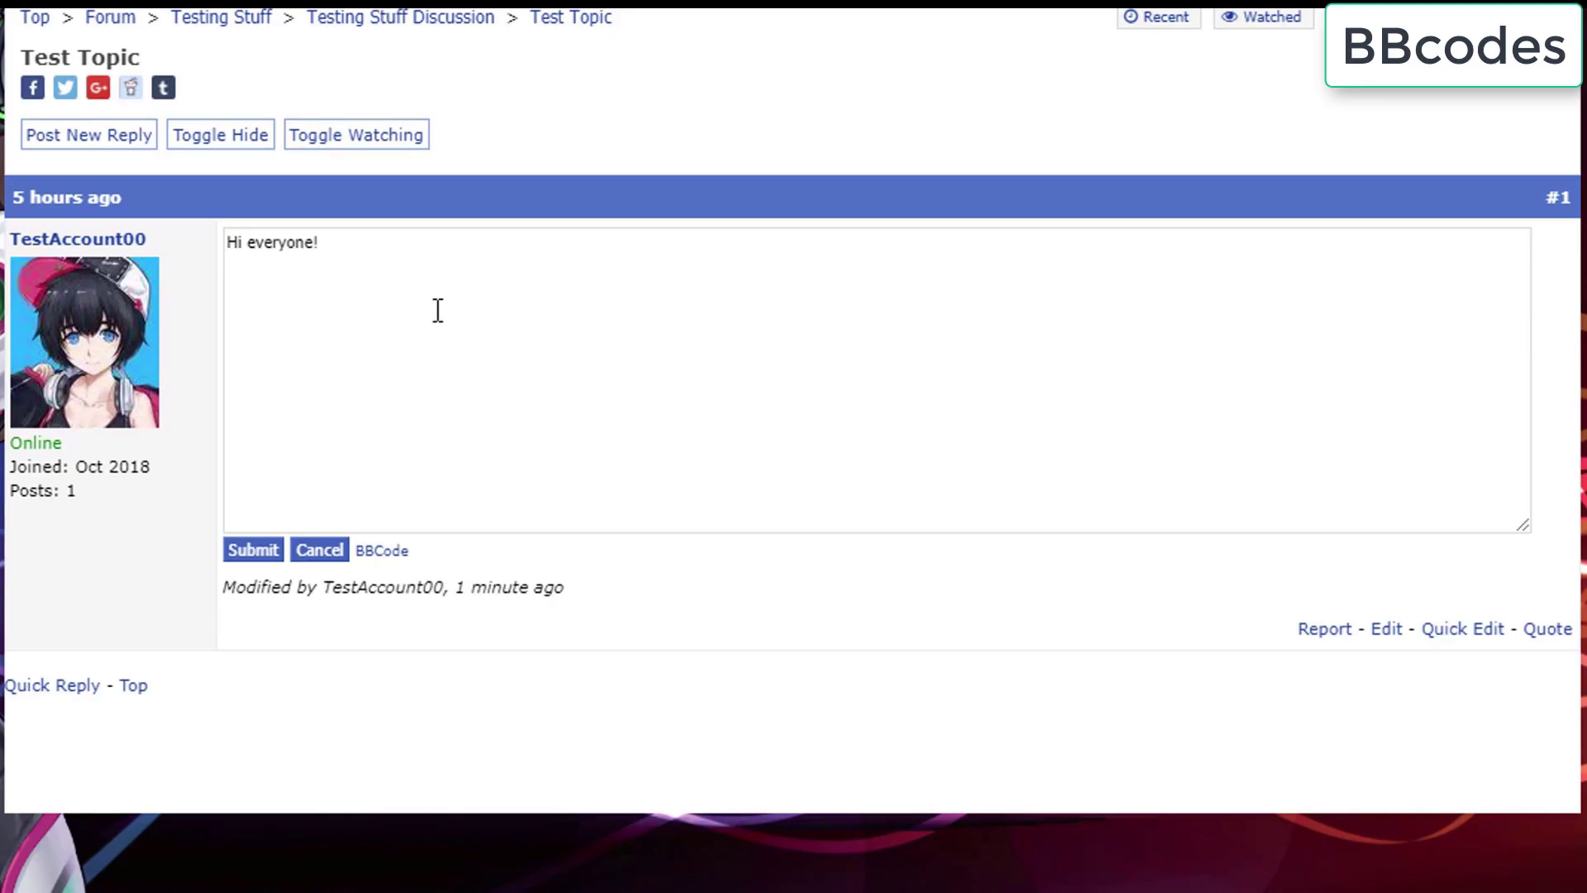
Step: Wrap "Hi everyone!" in [spoiler] and [/spoiler] tags in the Test Topic post and submit the edit
left_click(438, 310)
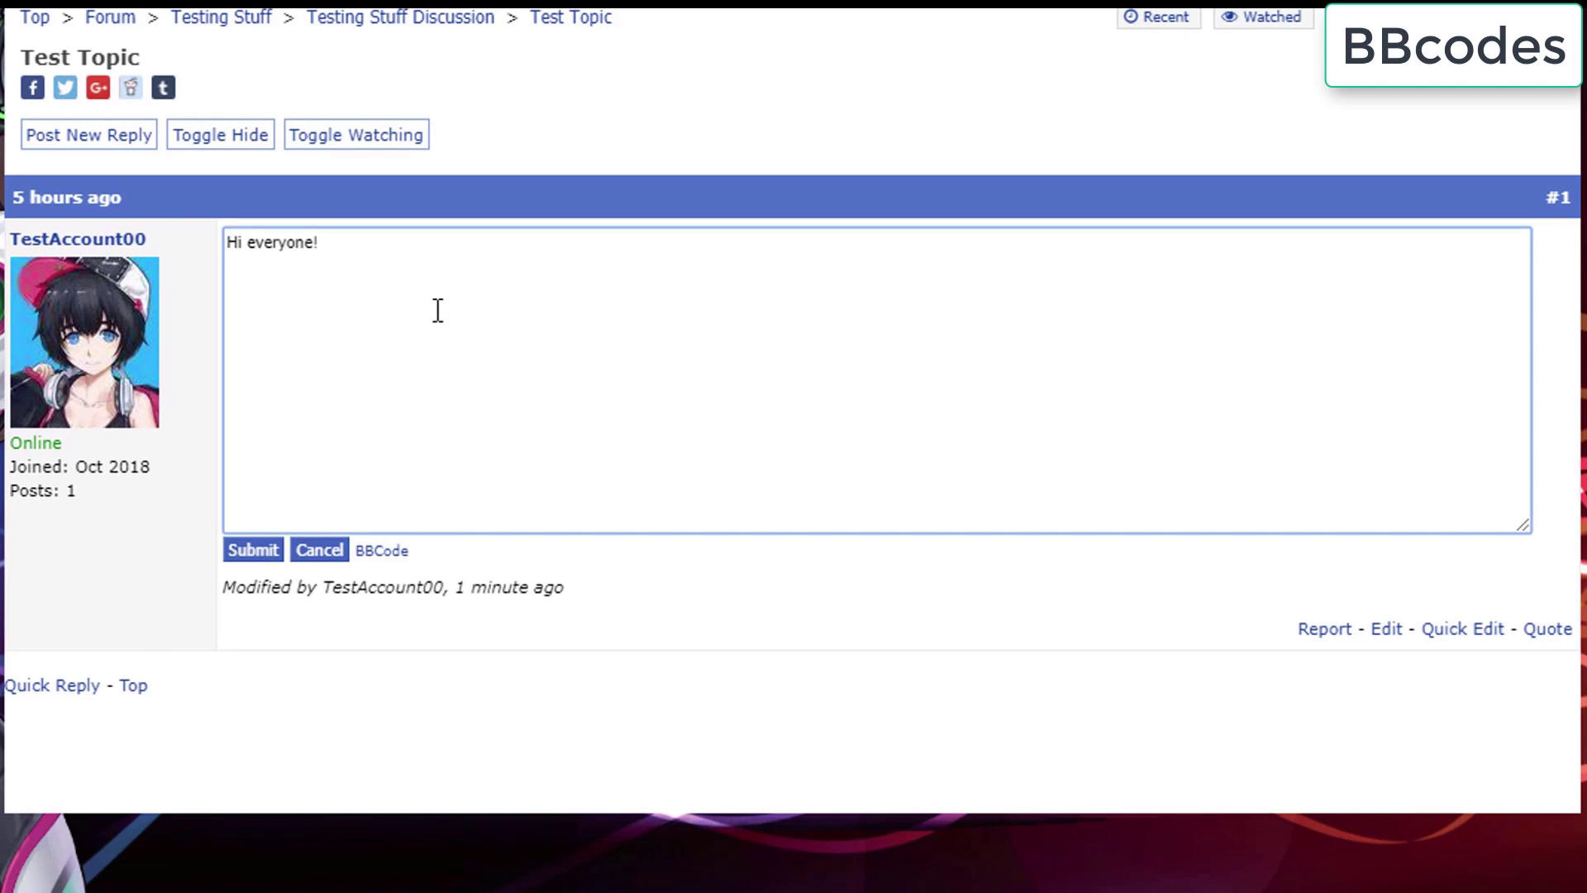
key("ctrl+Home")
type("[]")
type("spoiler")
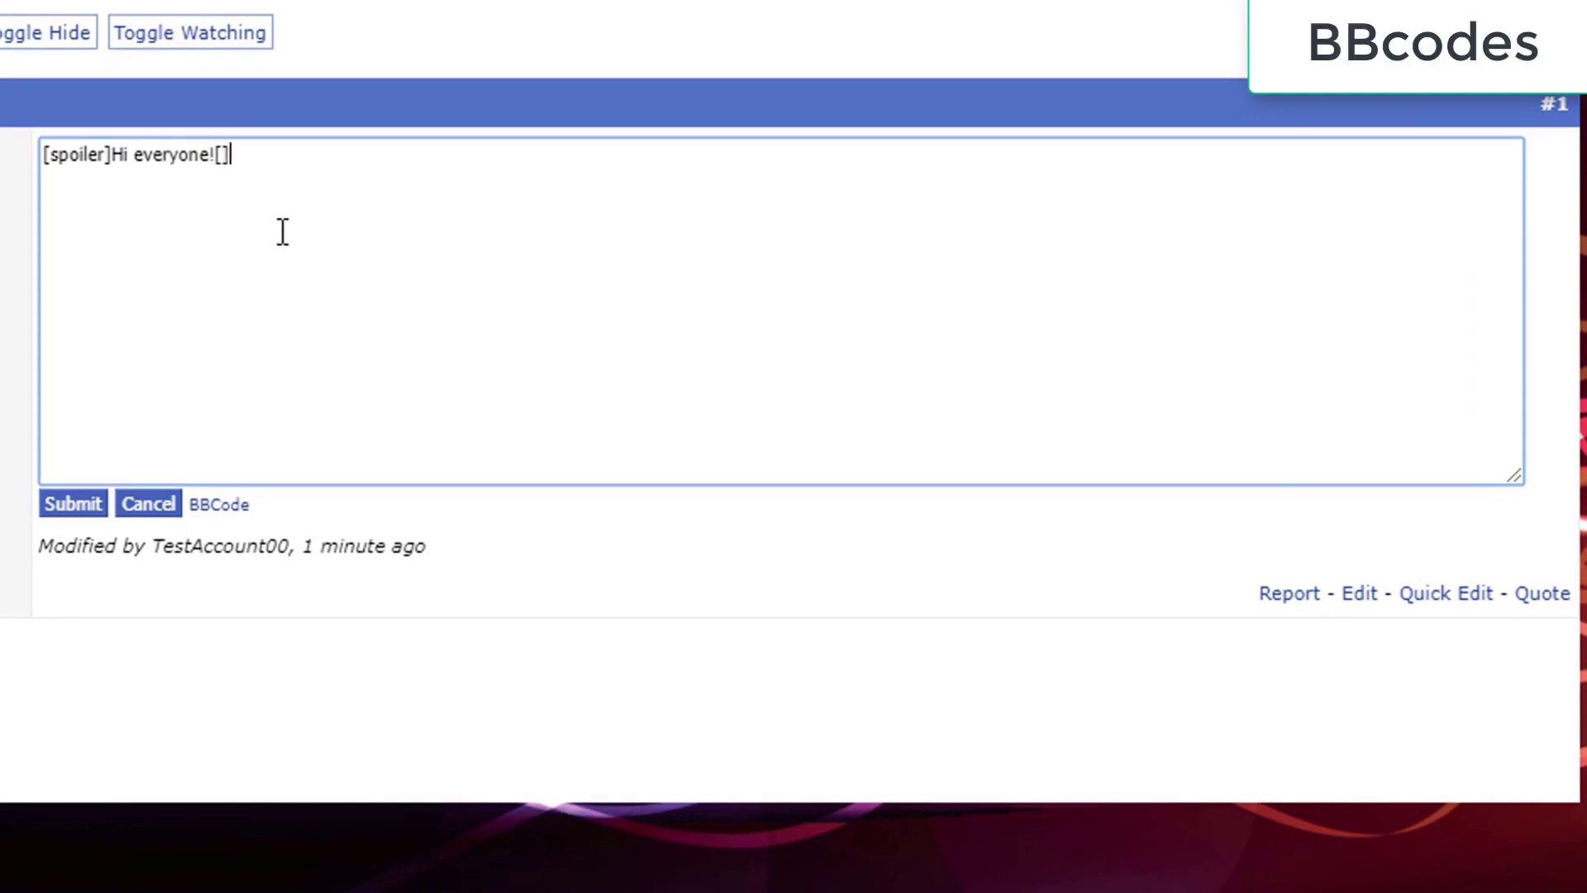
key("Left")
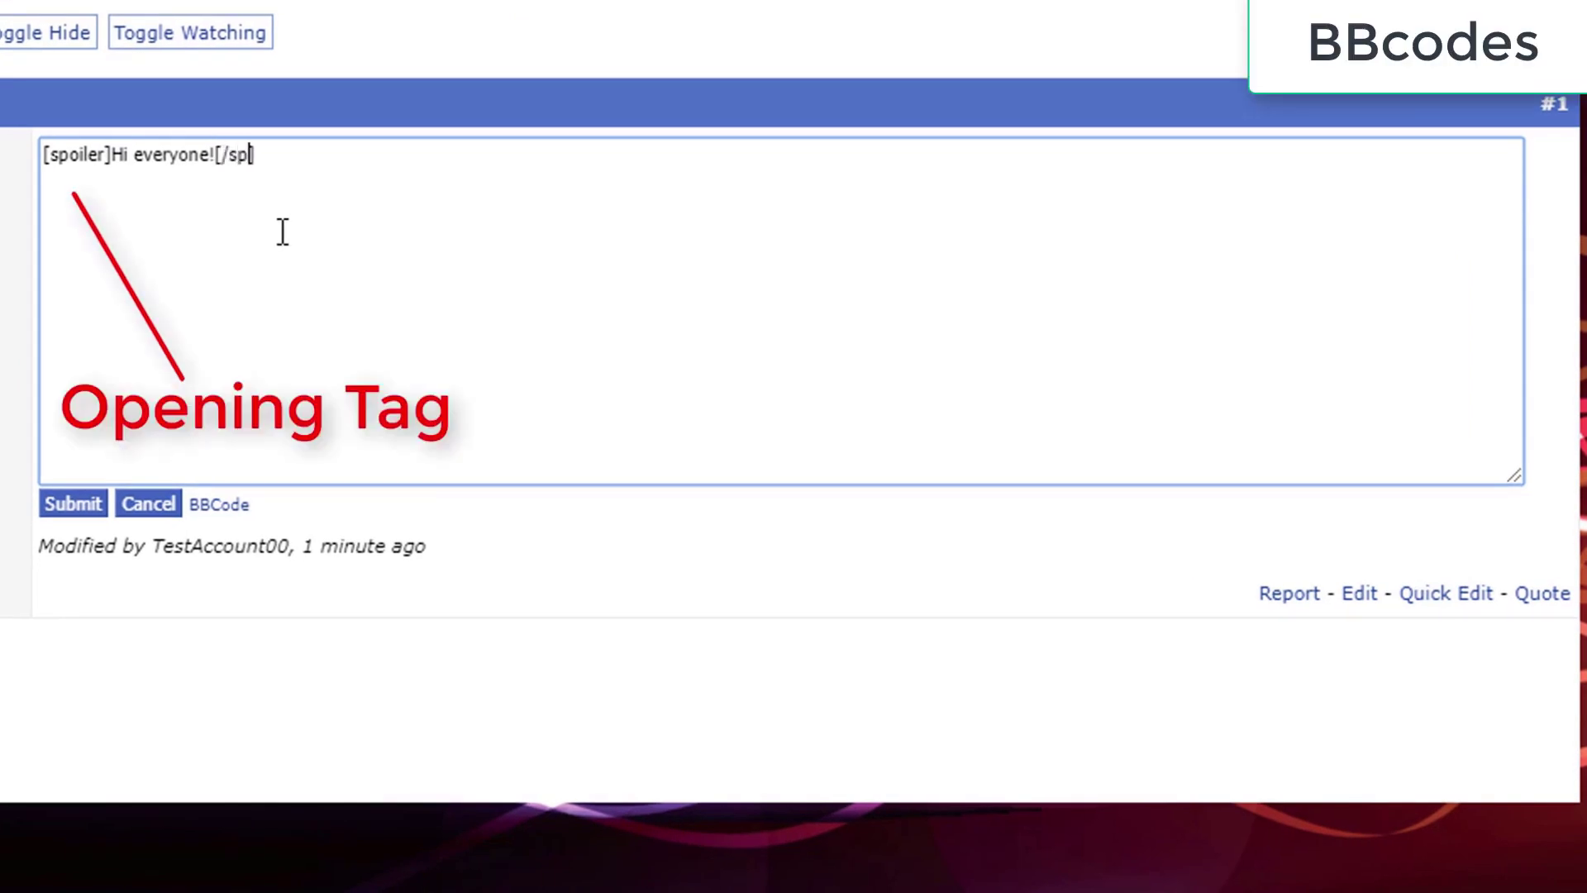
type("/spoiler")
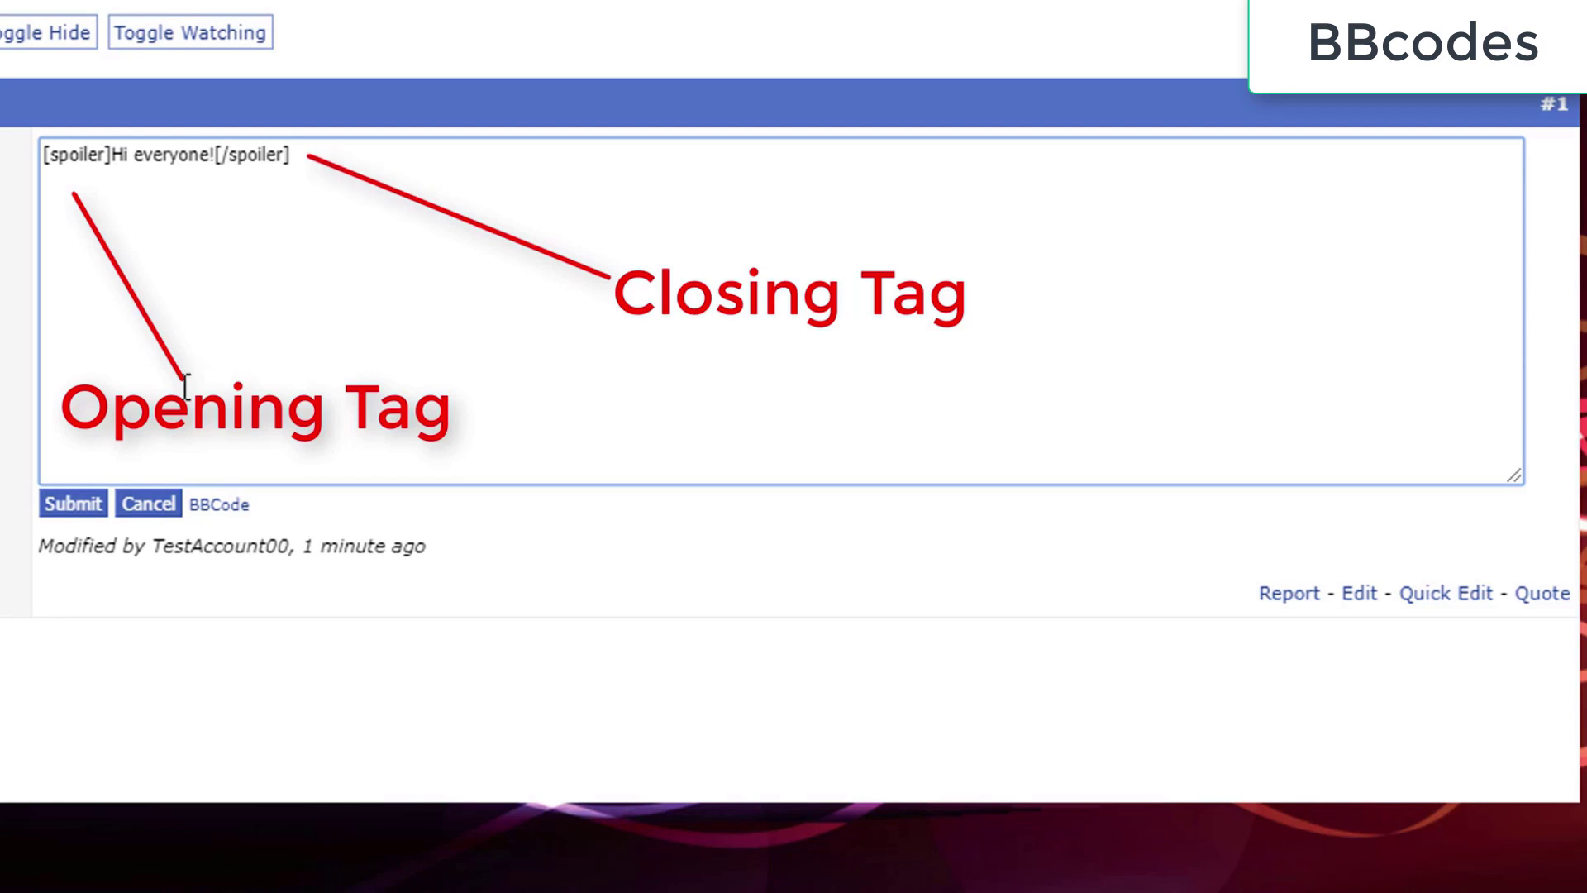
left_click(64, 512)
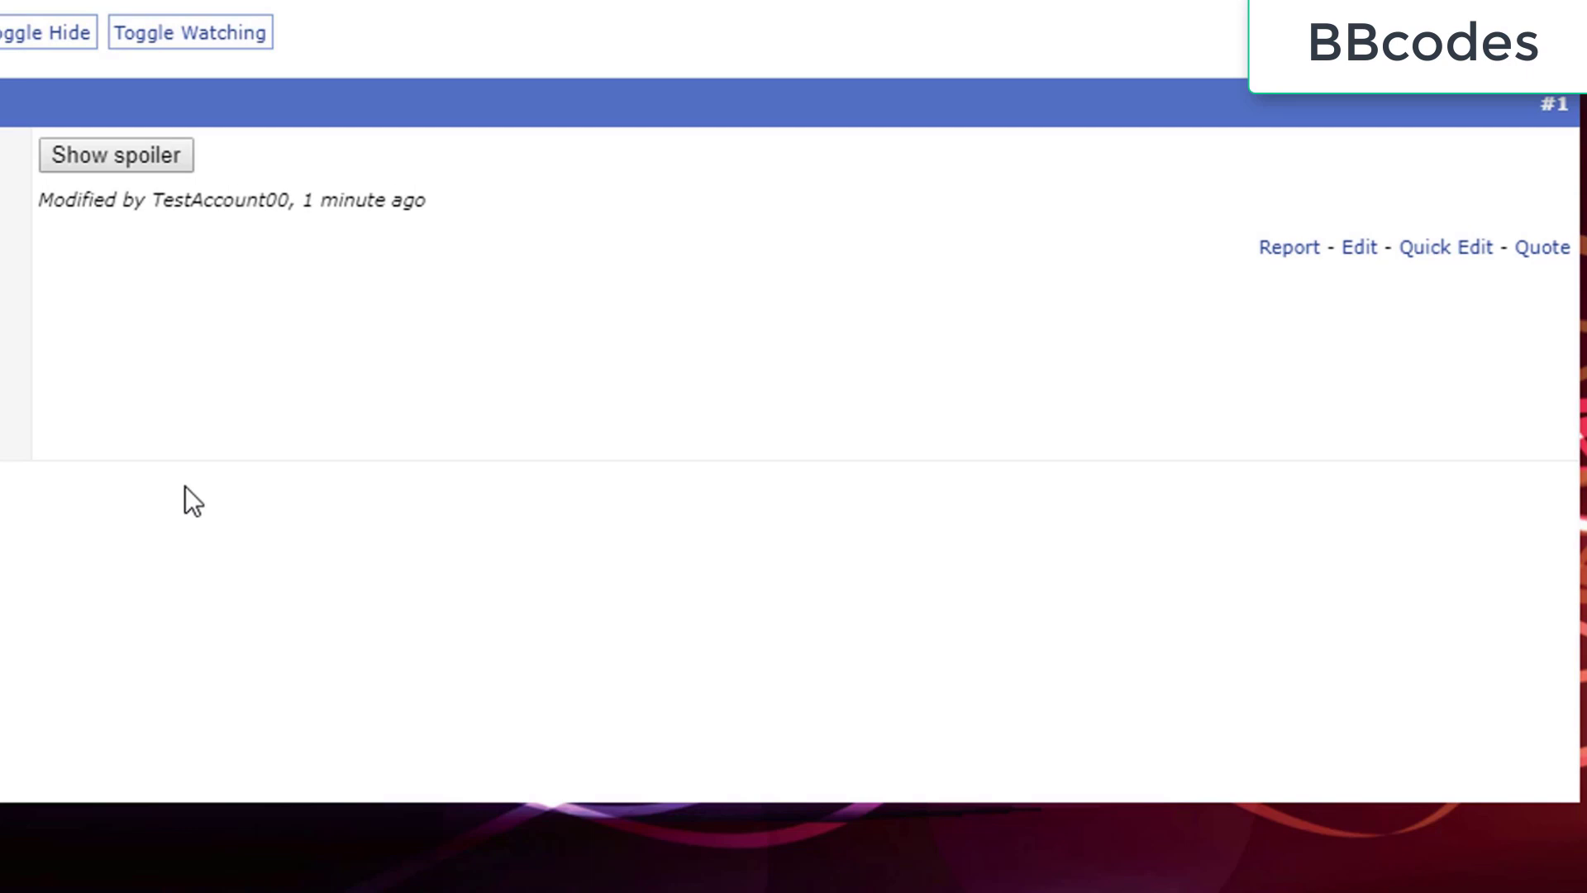
Step: Toggle the spoiler in the post to check how its hidden text is shown and hidden
left_click(154, 153)
left_click(171, 157)
left_click(171, 157)
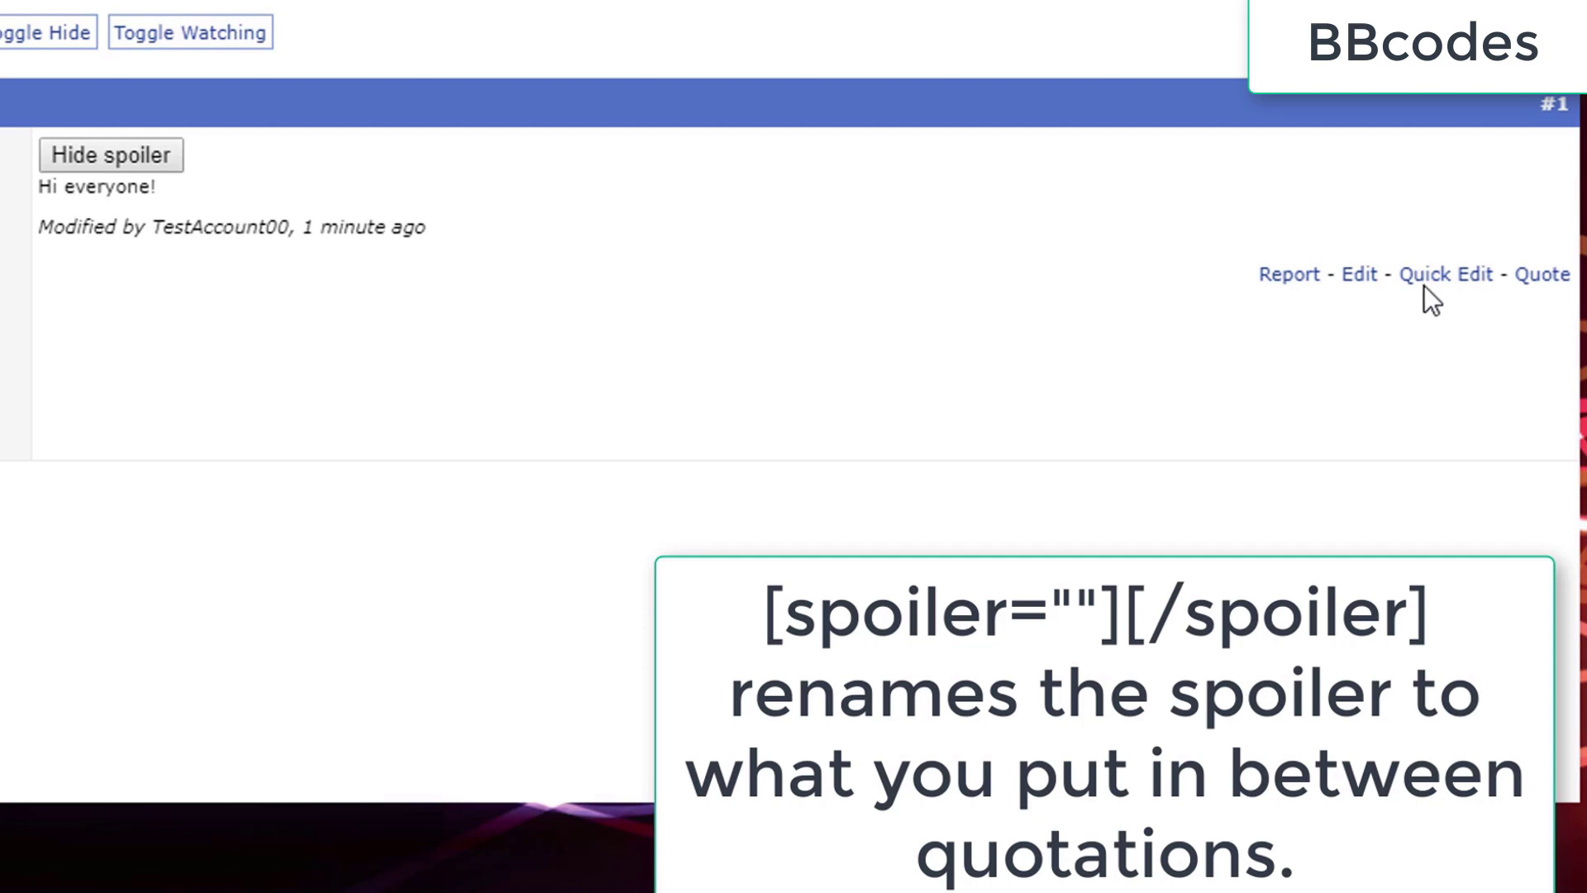
Step: Change the opening tag to [spoiler="my secret"], submit the post, and toggle the renamed spoiler
left_click(1430, 277)
left_click(107, 153)
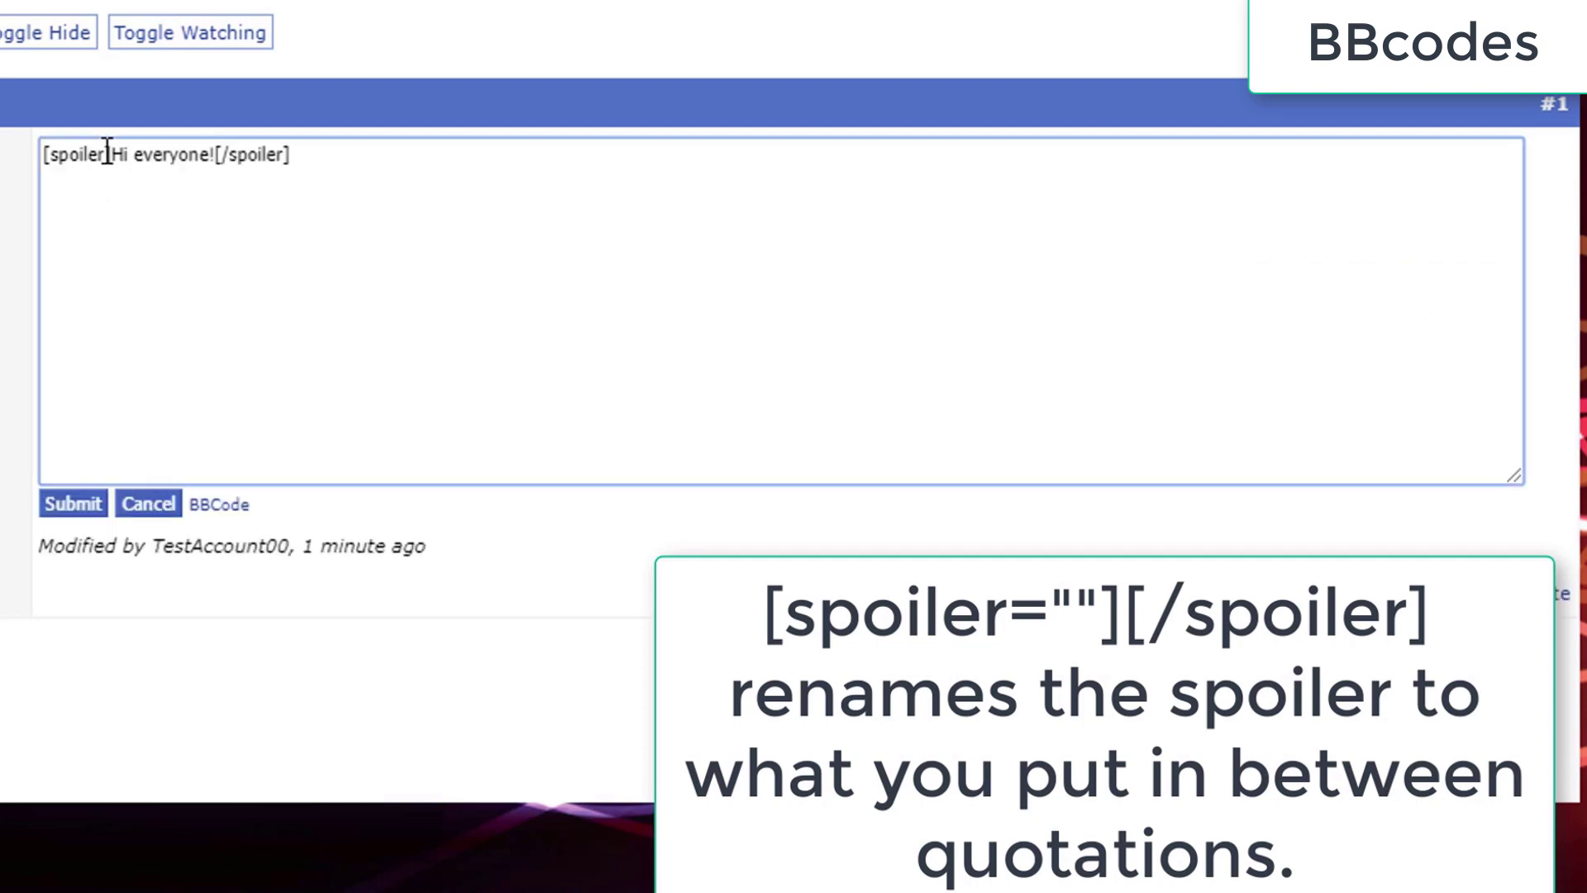
type("=\"\"")
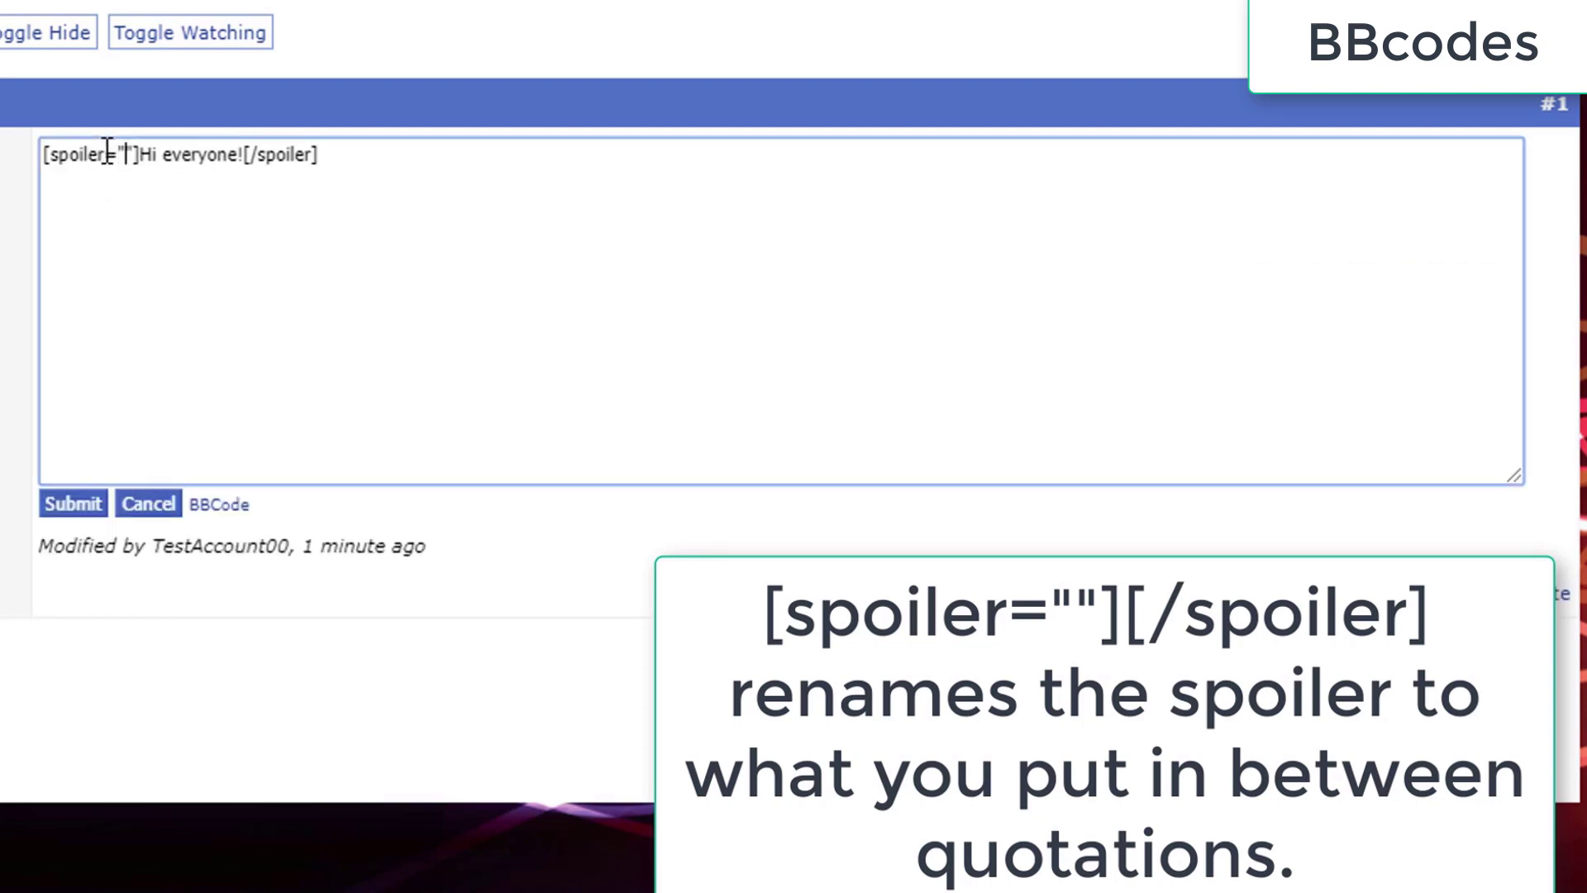
type("my secret")
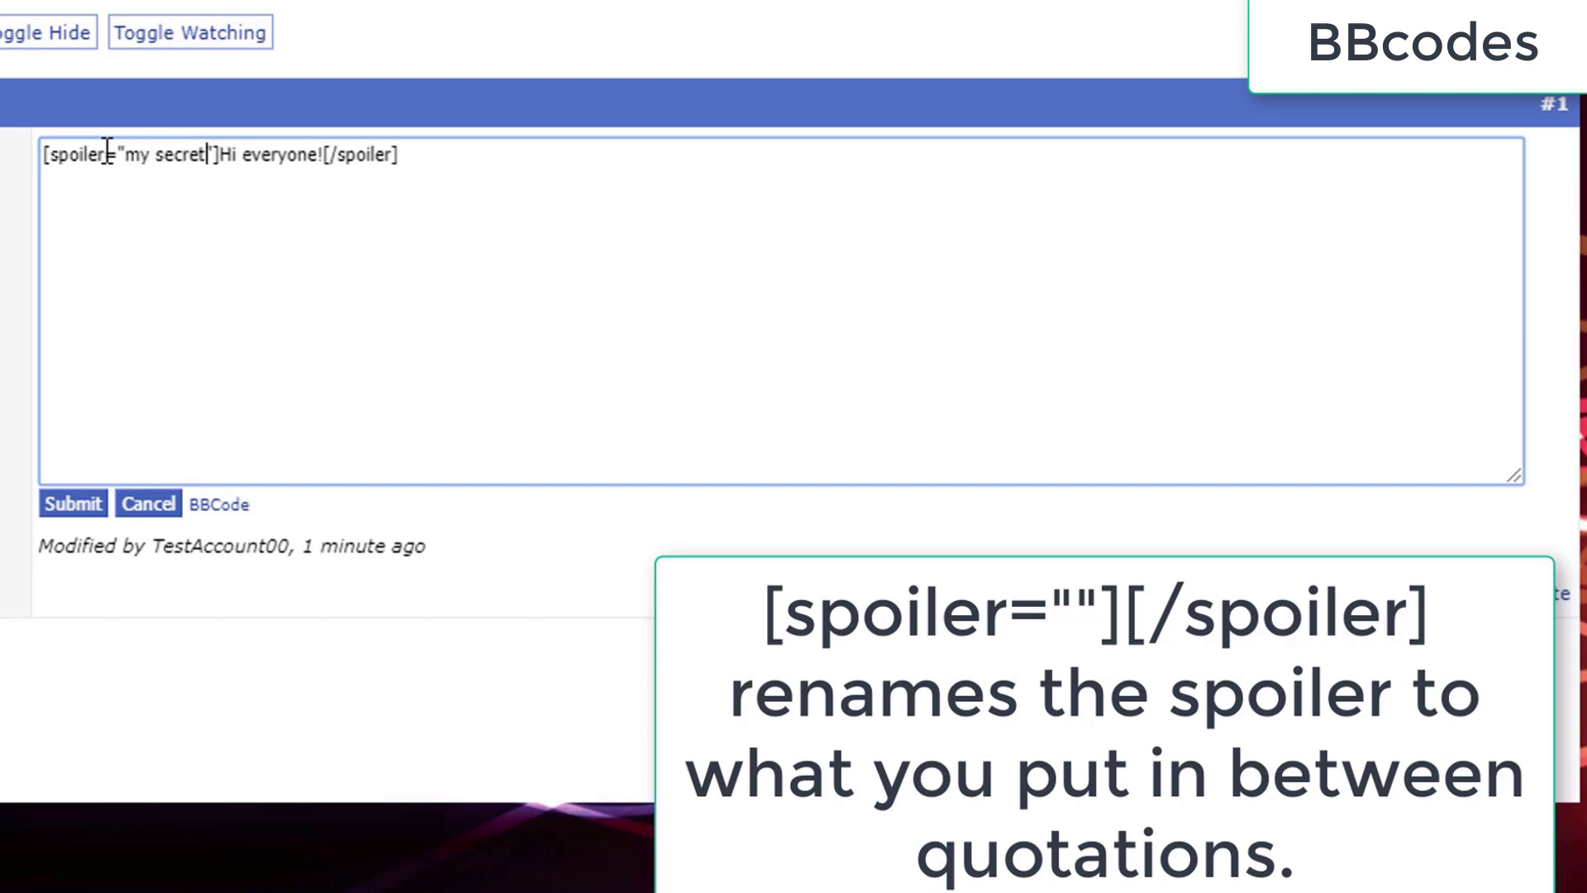
left_click(91, 506)
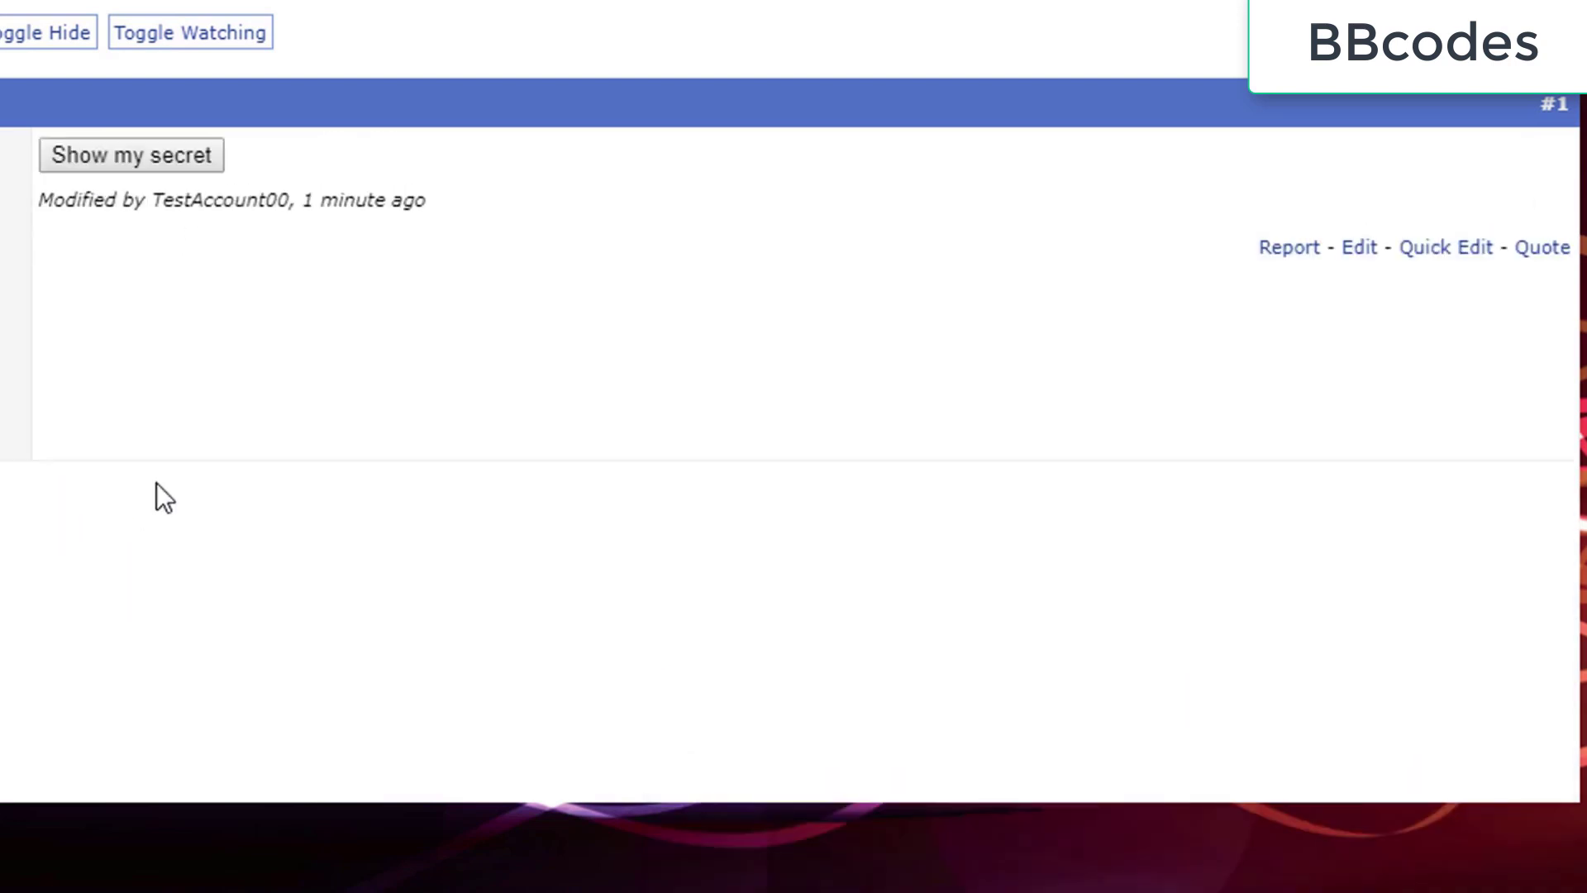
left_click(162, 154)
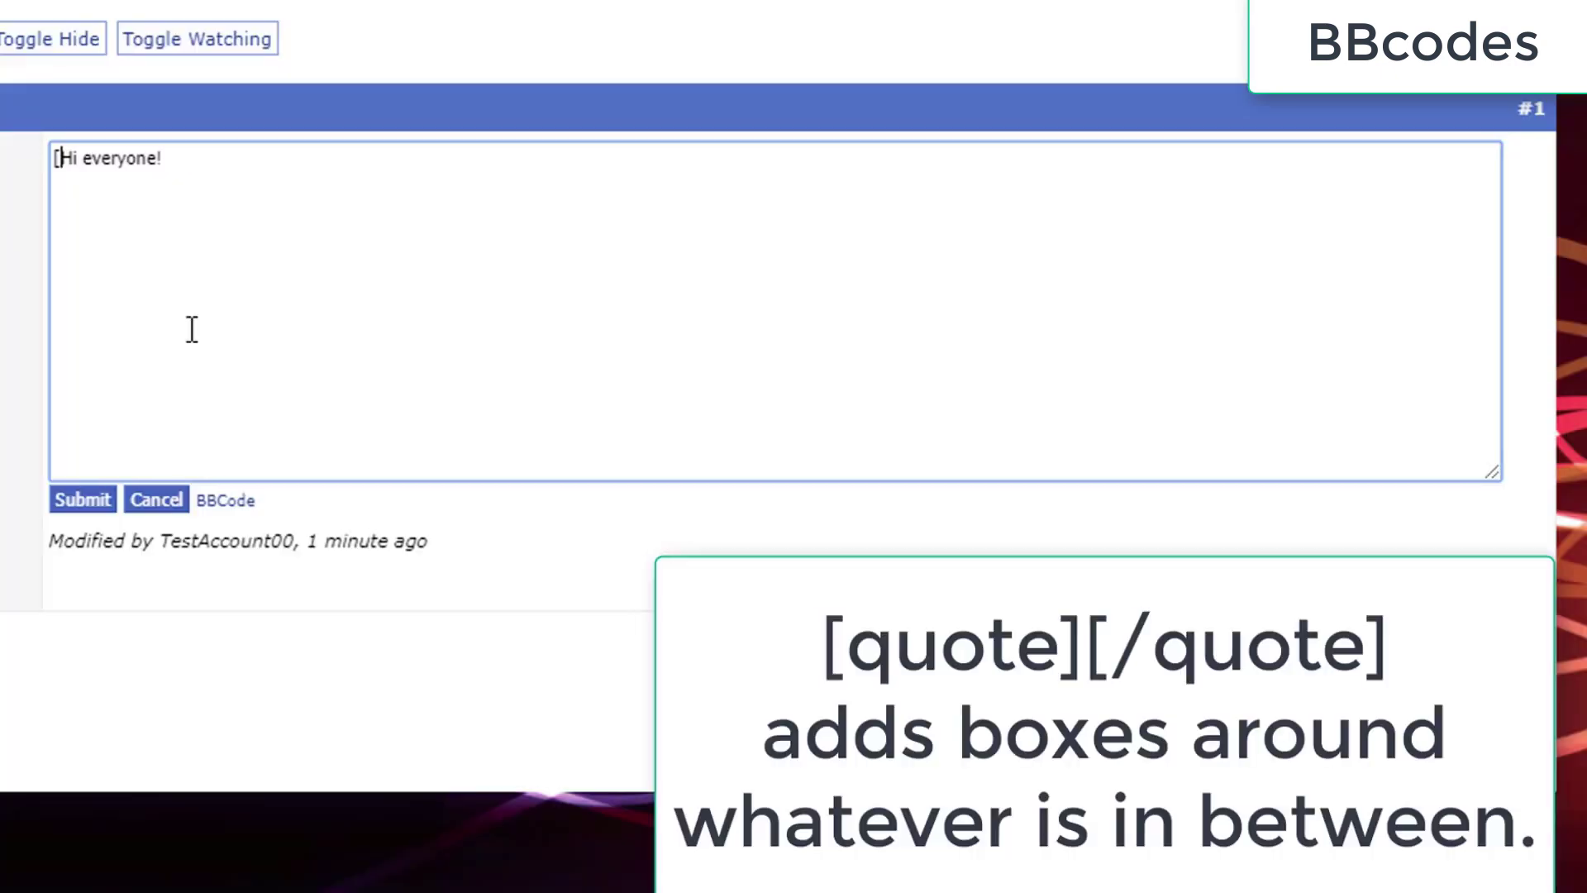
Step: Wrap "Hi everyone!" in [quote] and [/quote] tags and submit the post
type("[quote")
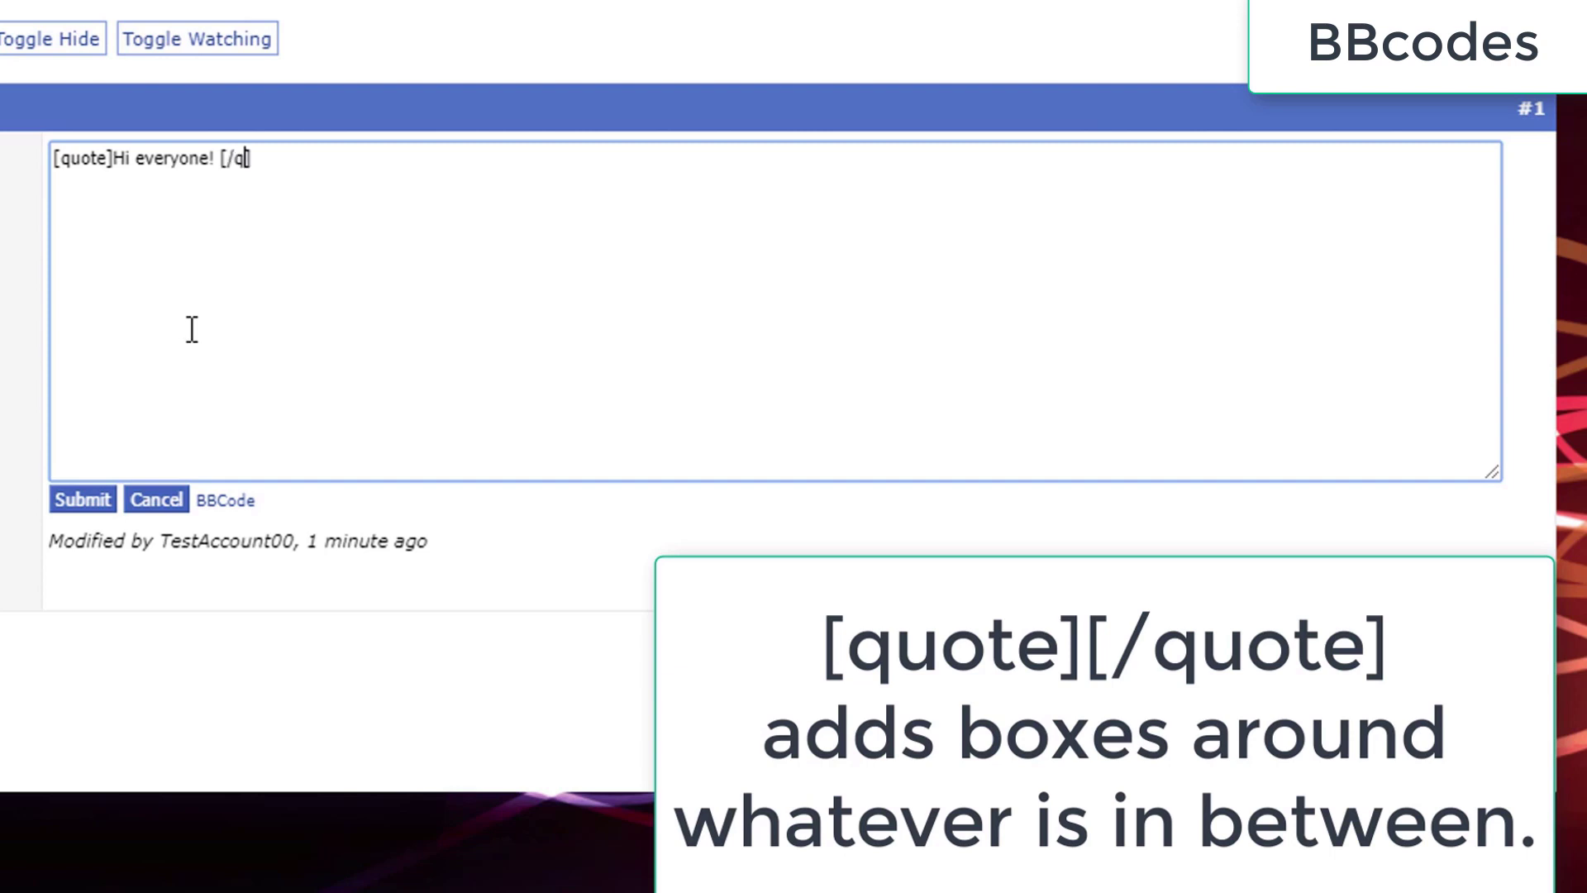
type("uote")
left_click(62, 502)
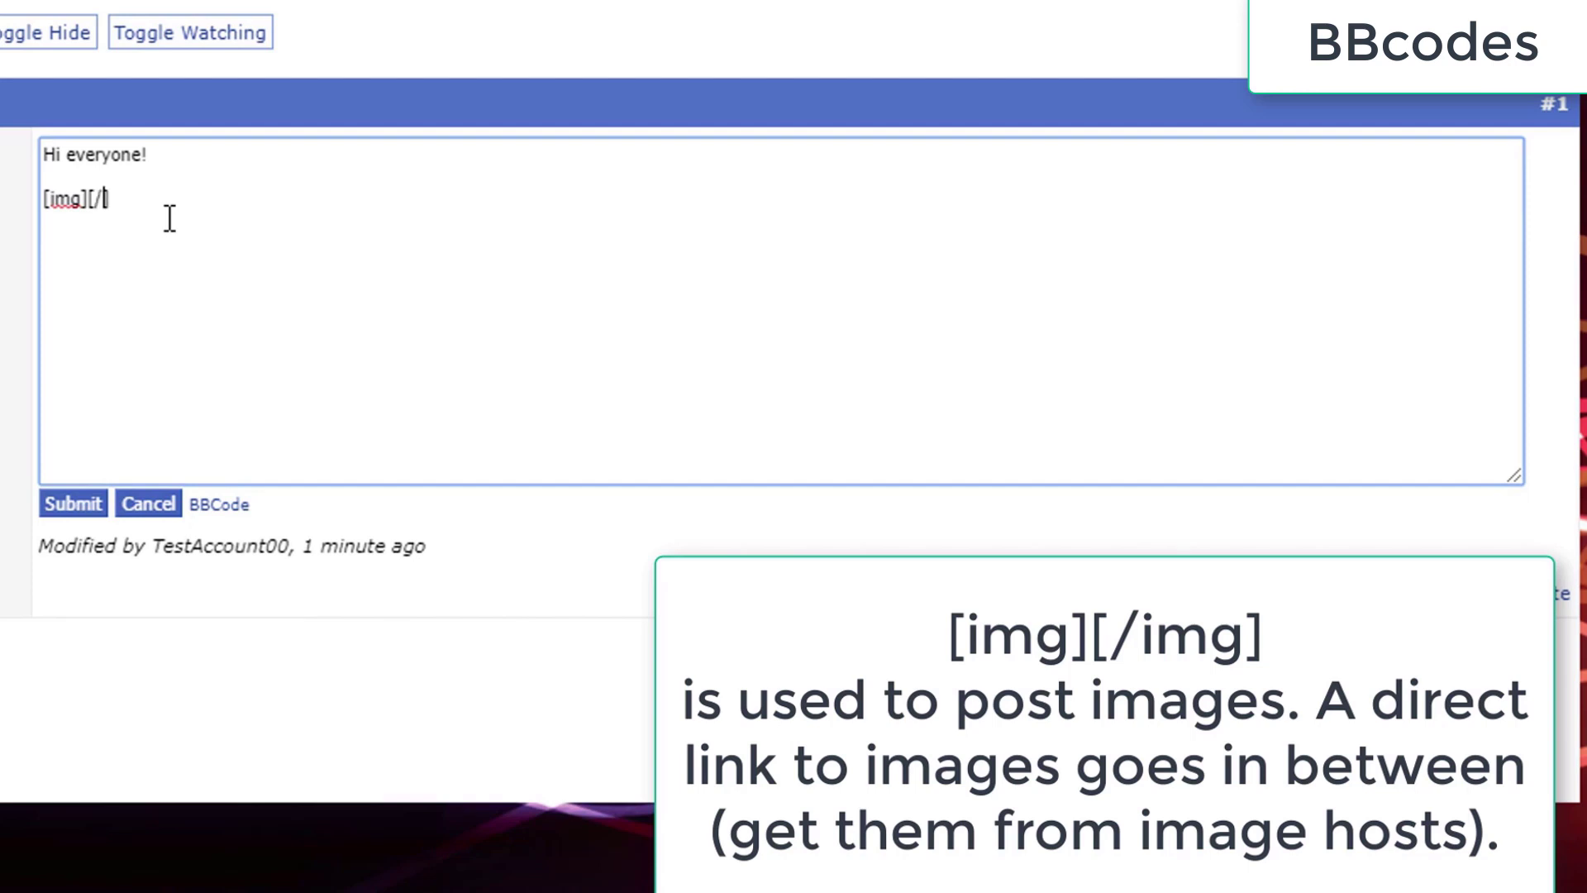
Step: Complete an empty [img][/img] tag pair on its own line below "Hi everyone!"
type("img")
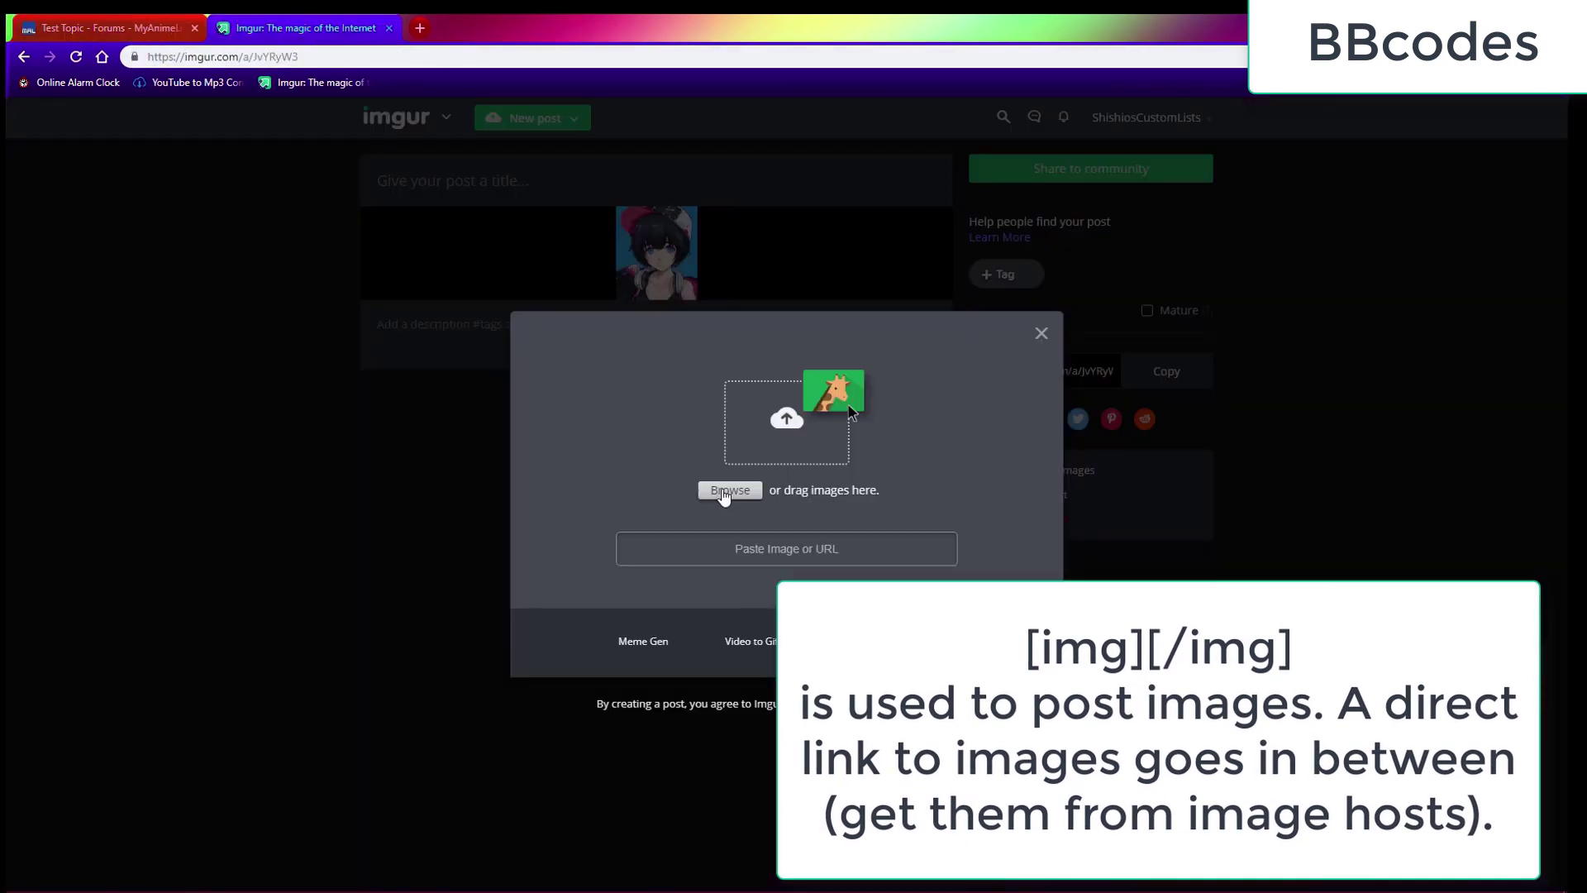
Step: Upload the fate image from the Downloads folder to Imgur and copy its BBCode for forums
left_click(727, 491)
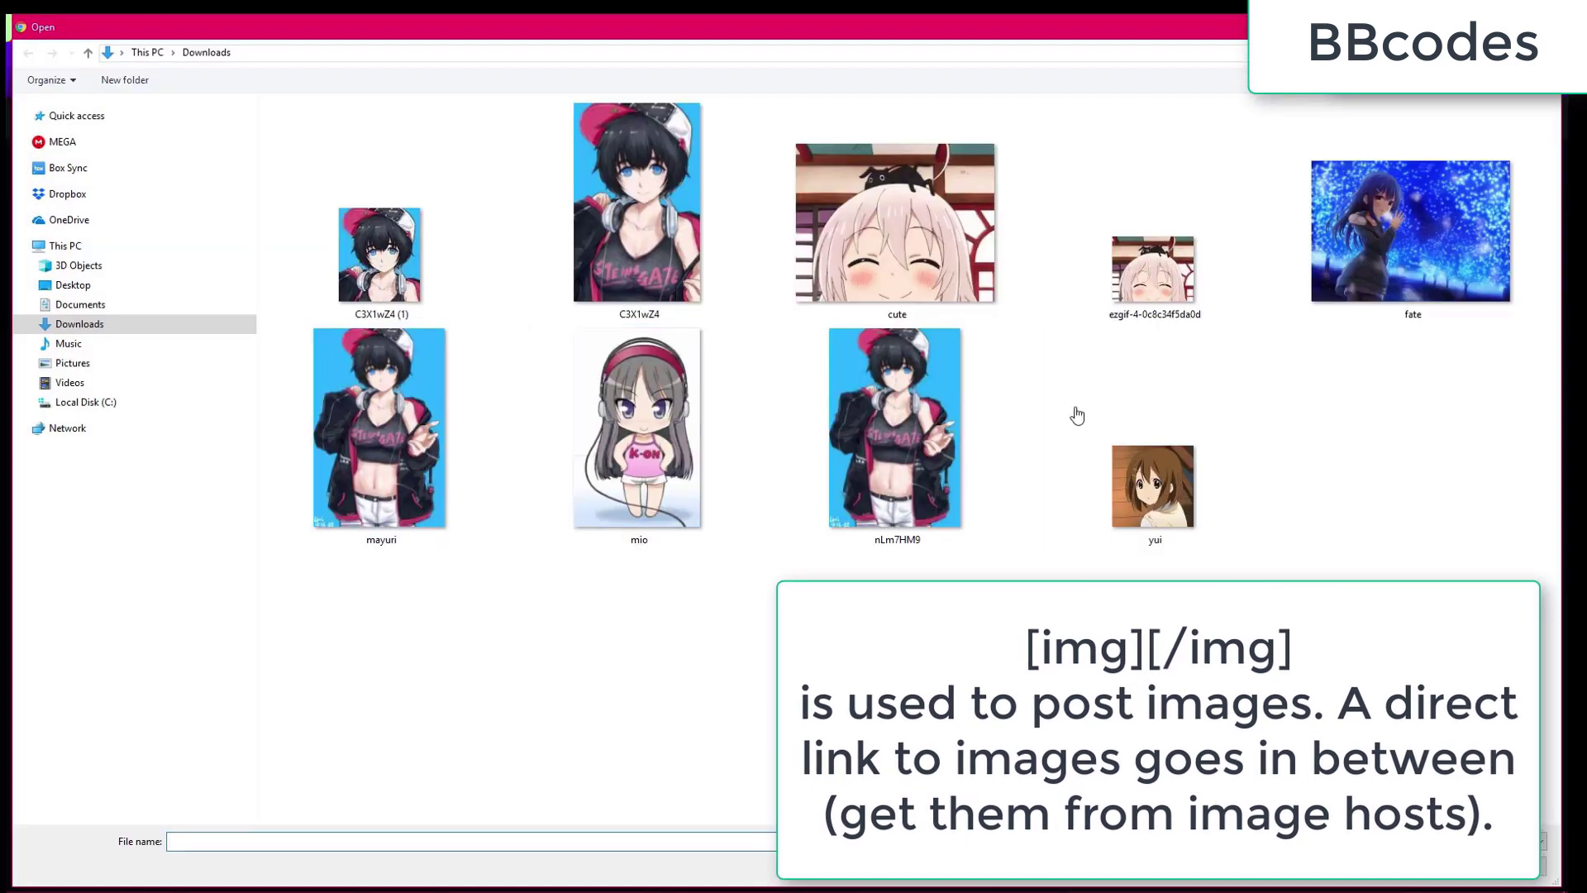
left_click(1394, 264)
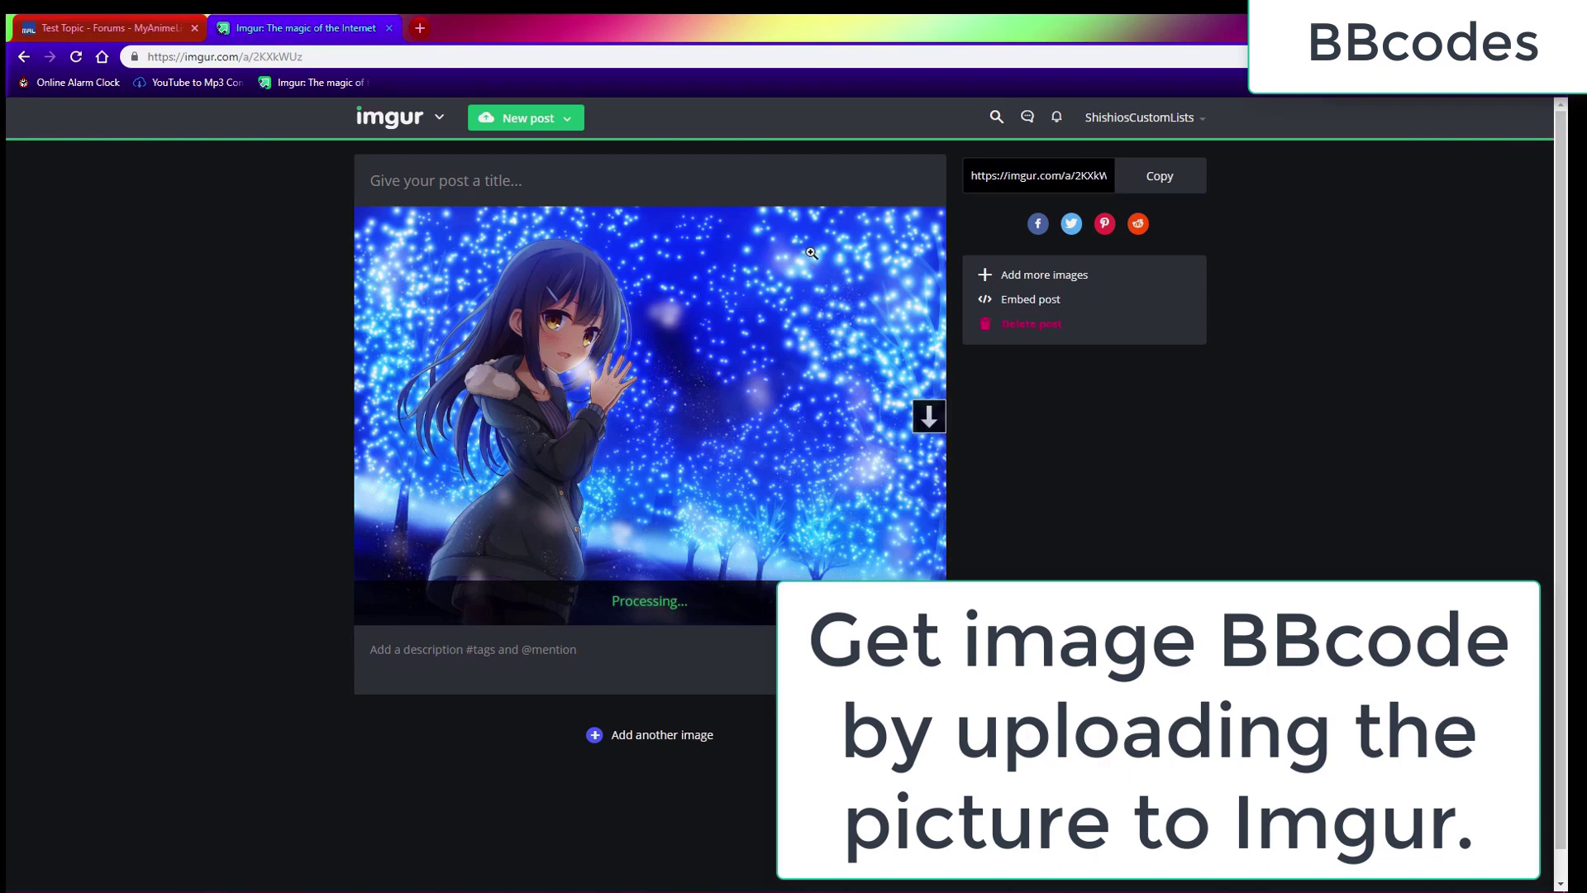
left_click(915, 235)
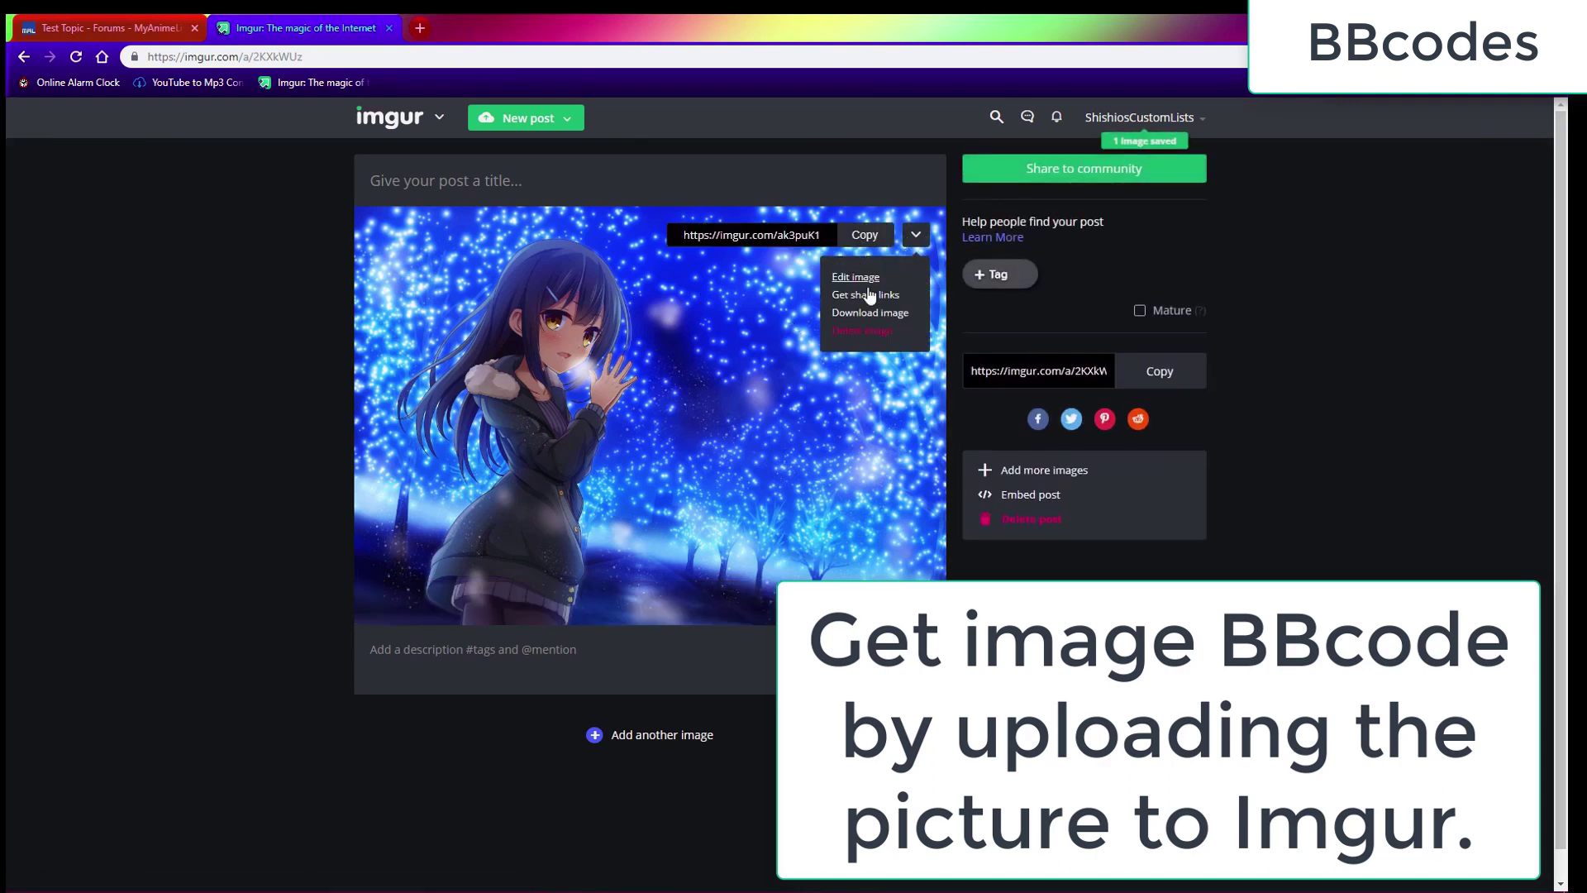
left_click(896, 297)
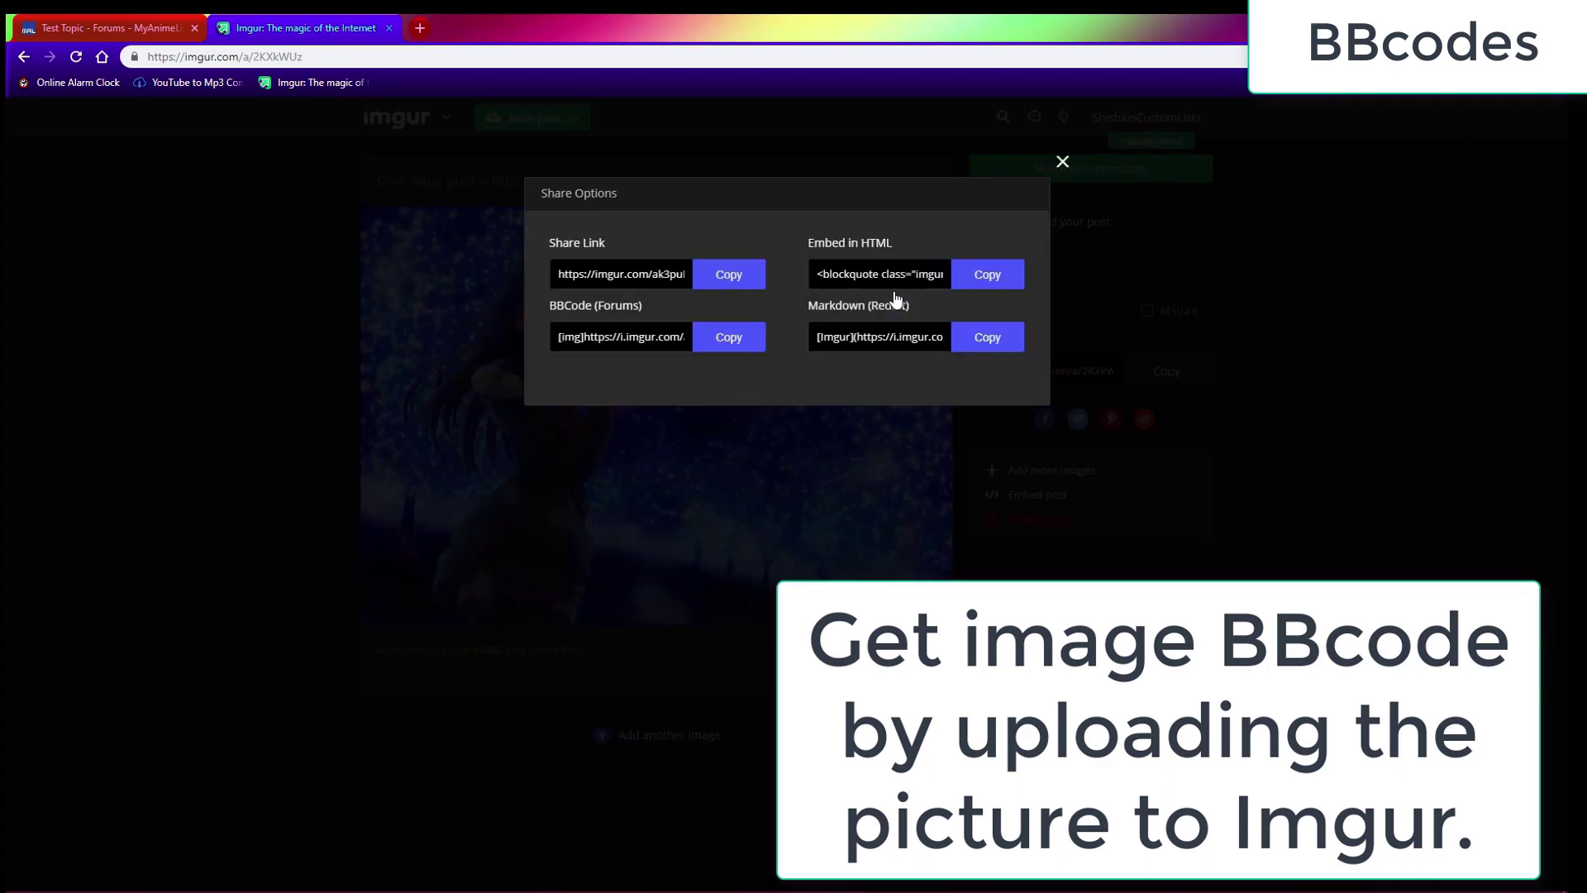
left_click(729, 337)
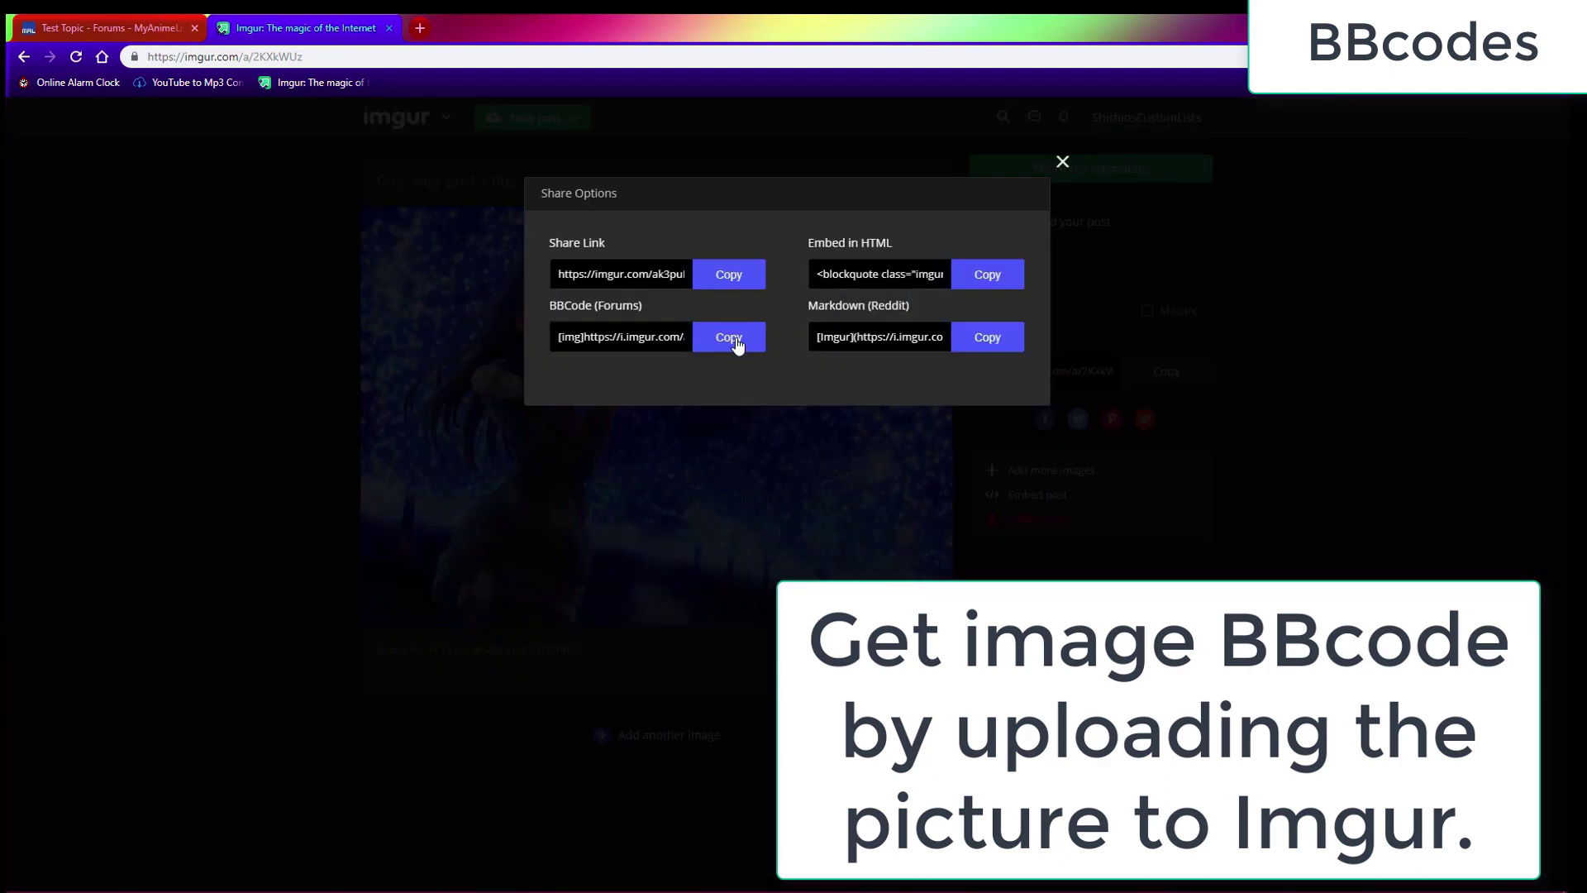
Step: Replace the empty [img][/img] tags in the MyAnimeList forum post with the copied Imgur BBCode
left_click(106, 26)
left_click_drag(321, 269, 238, 282)
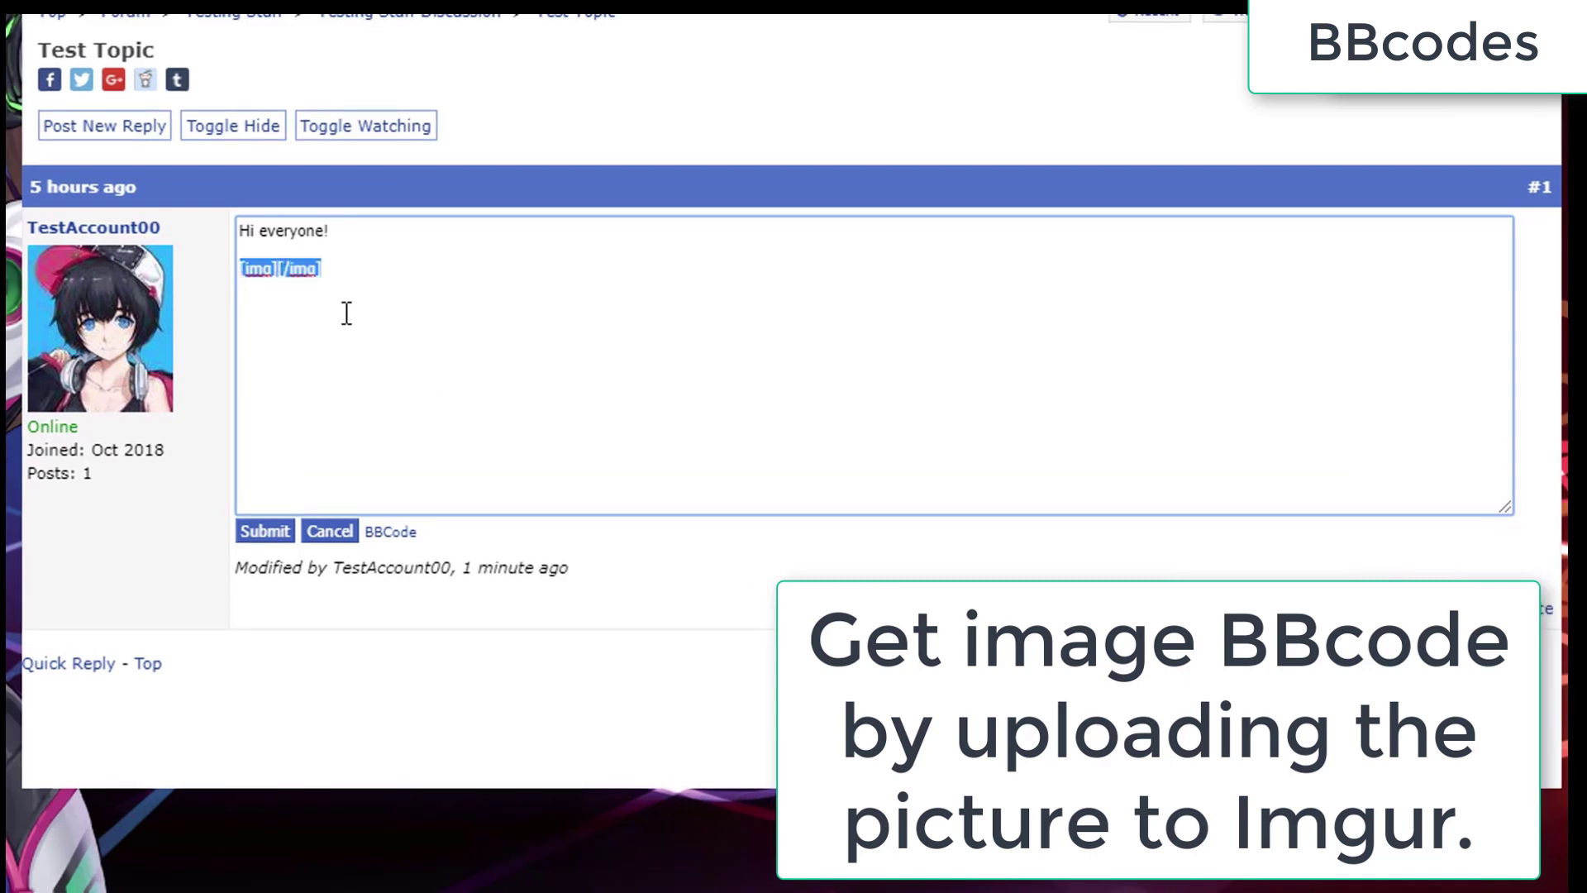
key("BackSpace")
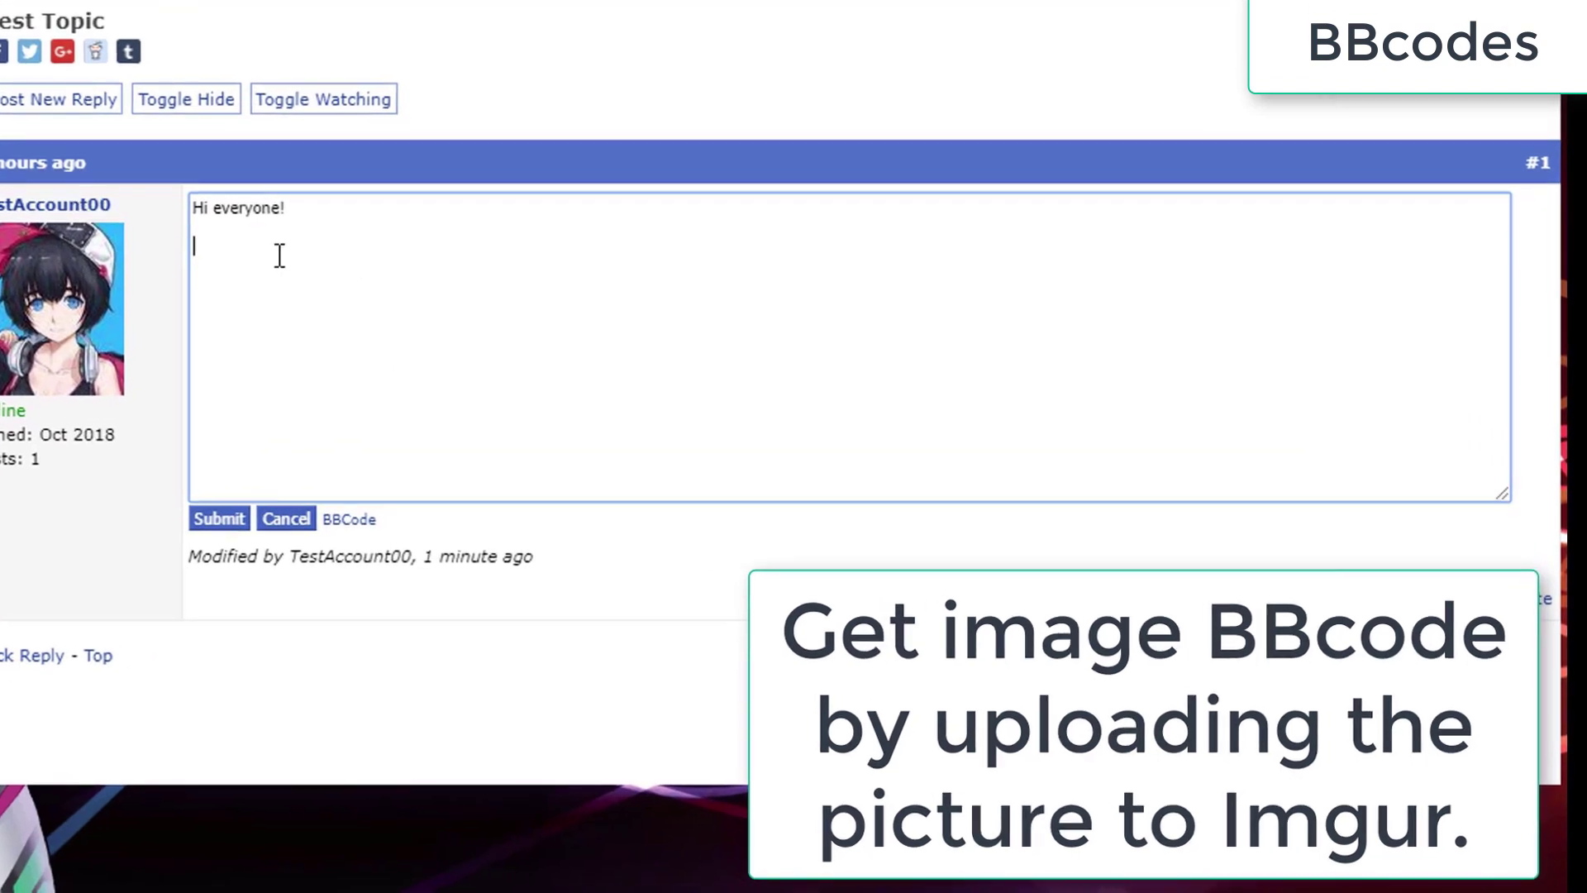
right_click(397, 262)
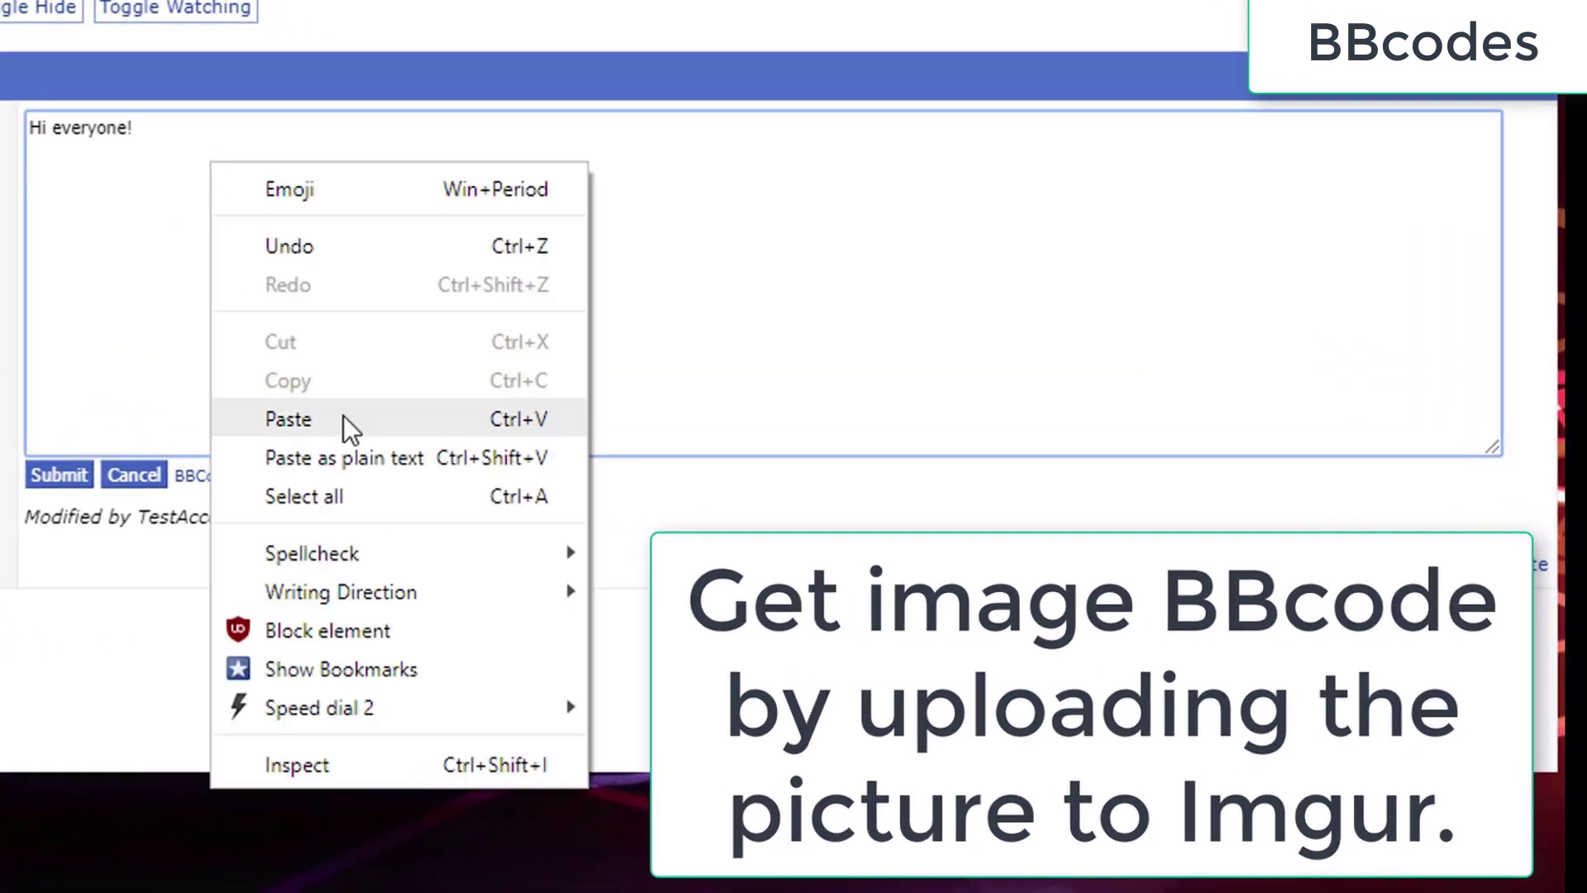
left_click(347, 427)
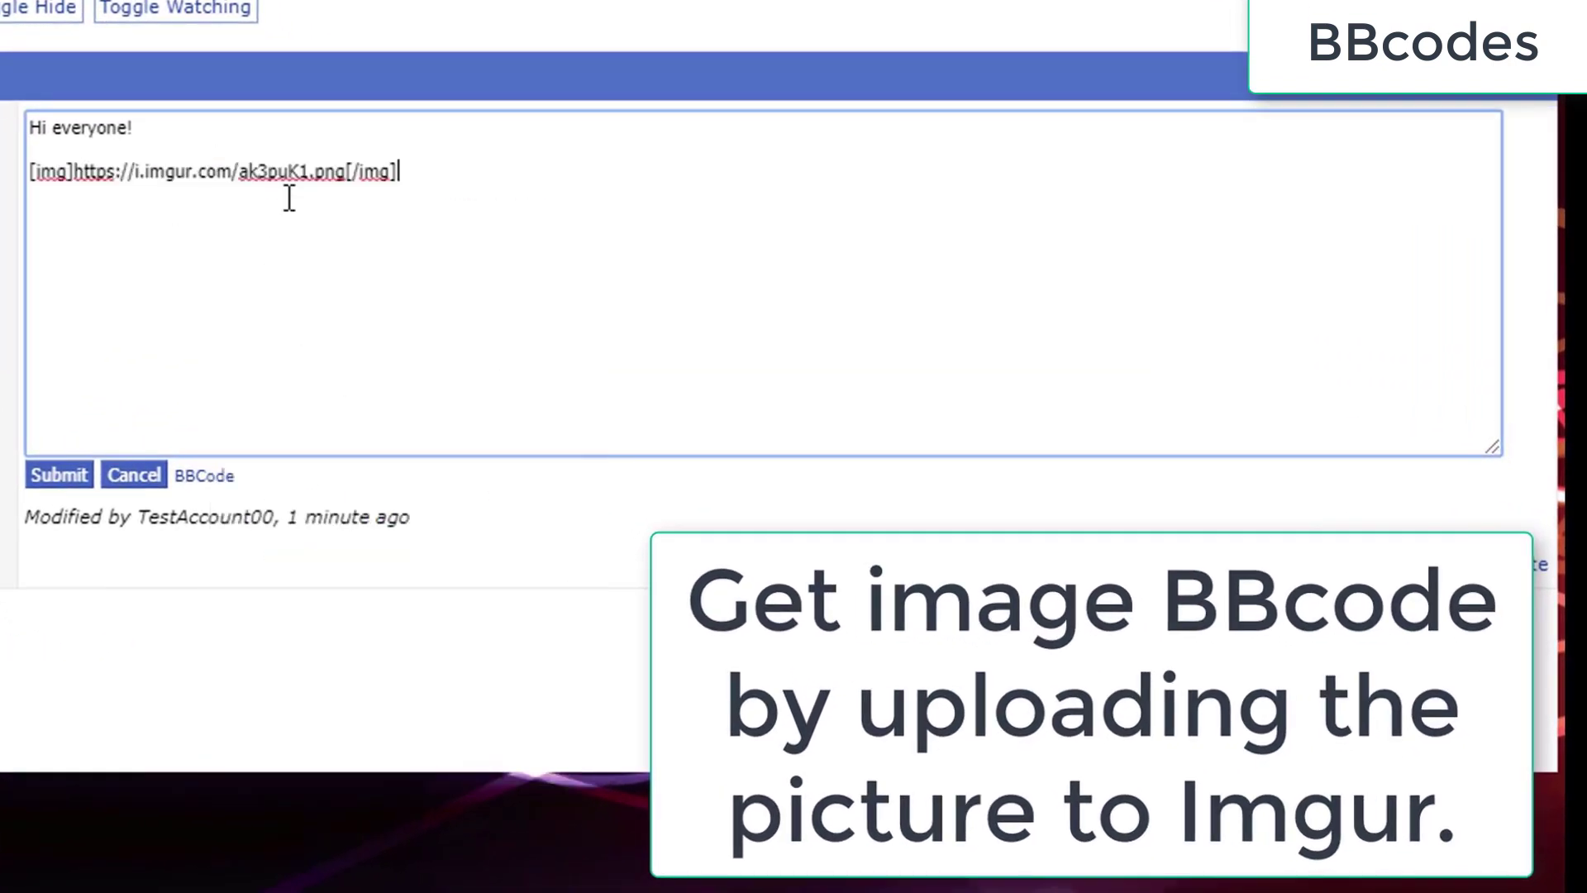
Step: Submit the forum post containing the Imgur image BBCode
left_click(30, 476)
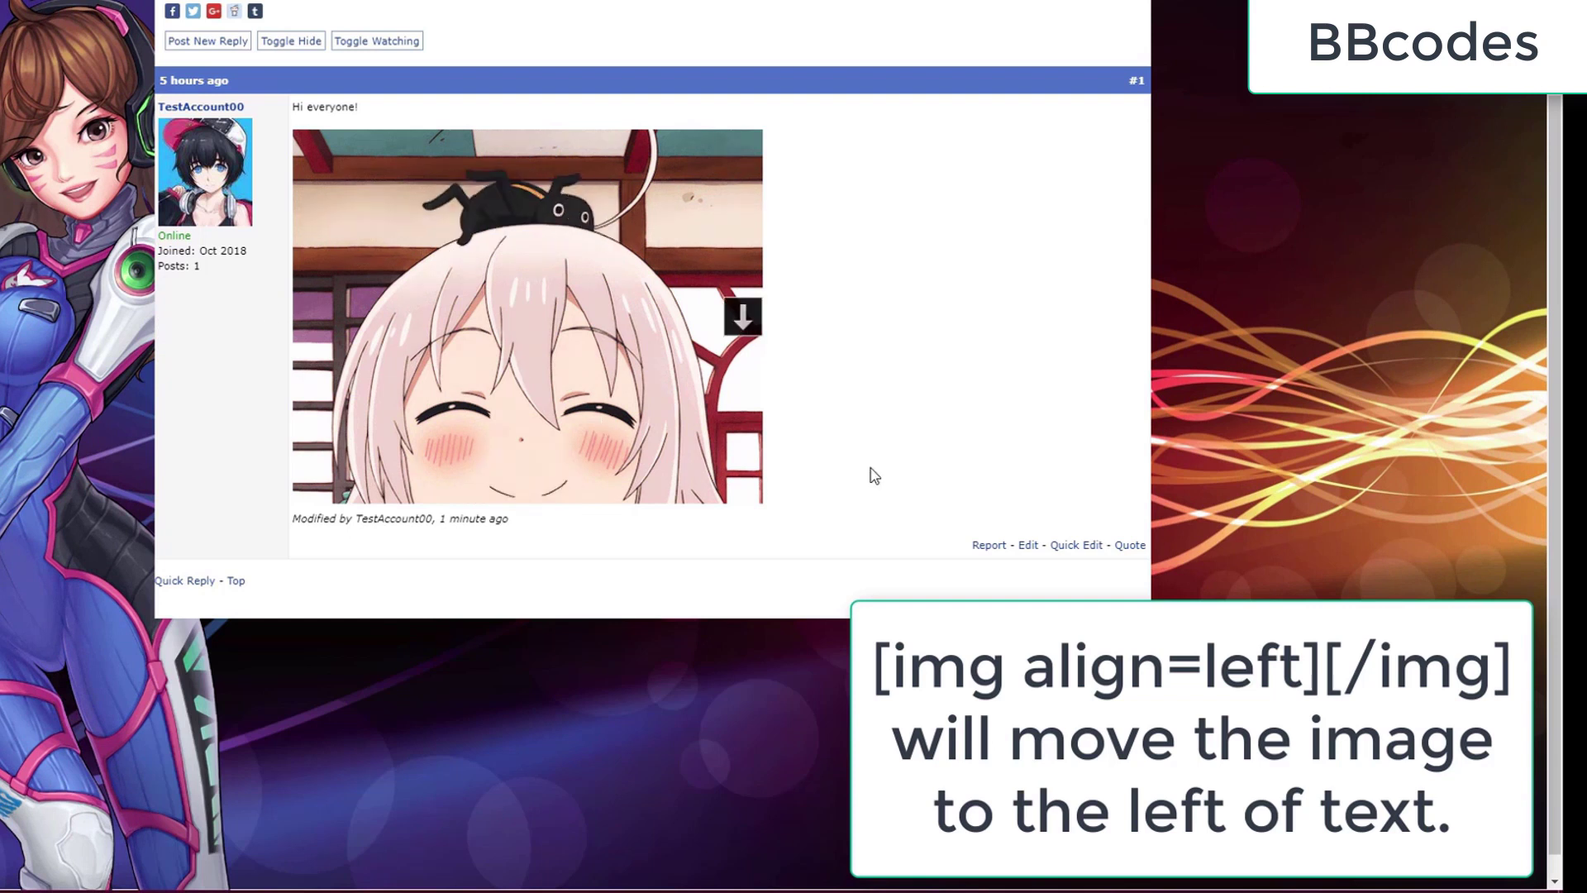
Step: Add align=left to the image's opening tag, move the image code onto the "Hi everyone!" line, and submit the post
left_click(1076, 545)
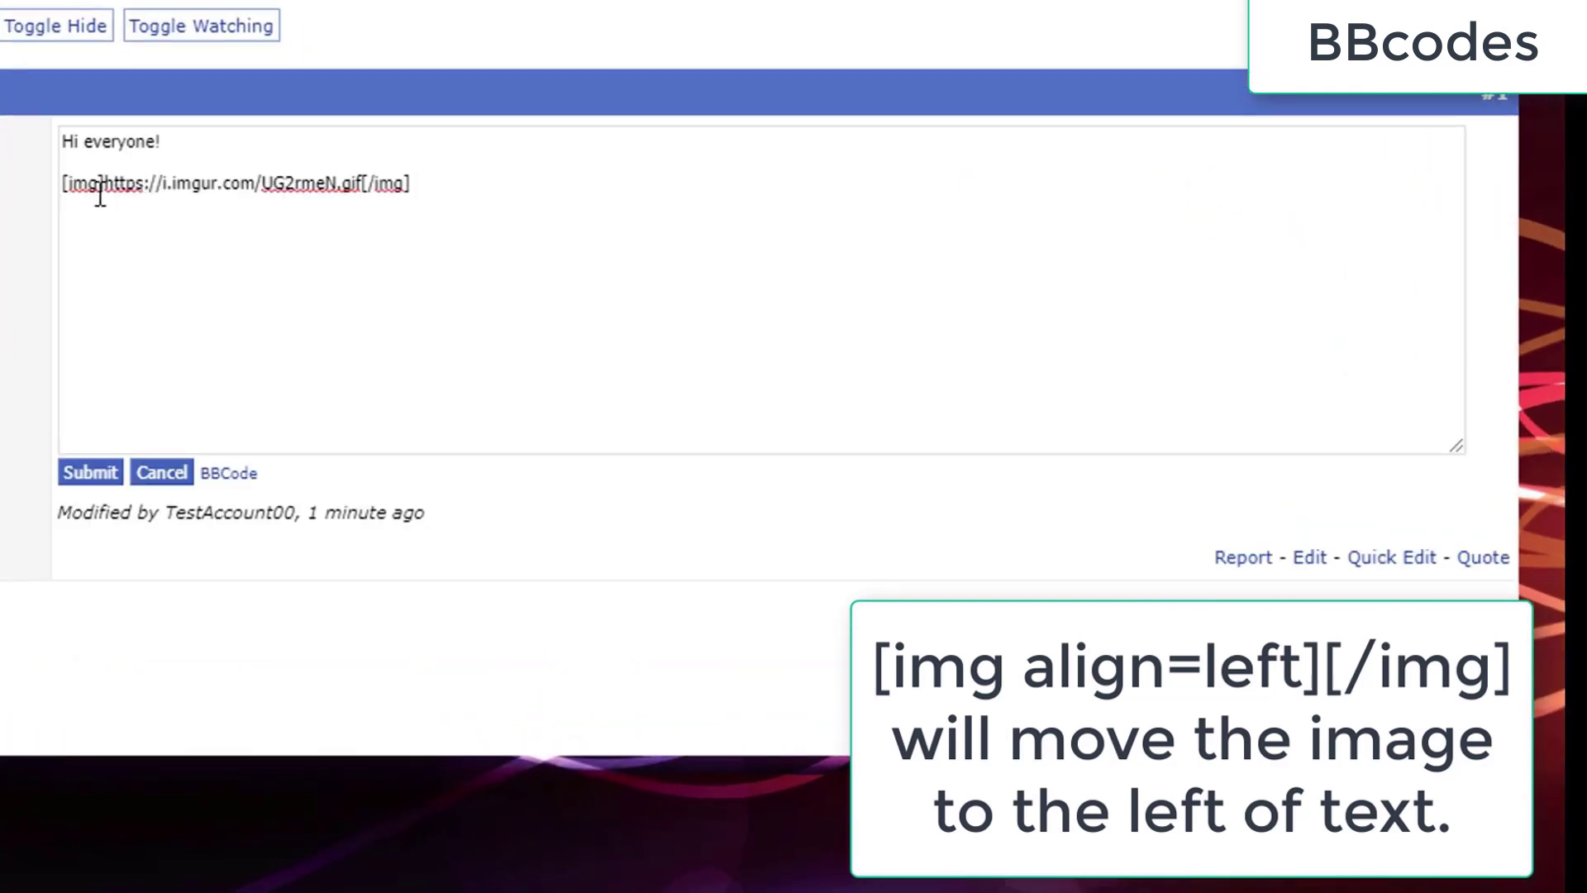
left_click(98, 185)
type("align=lef")
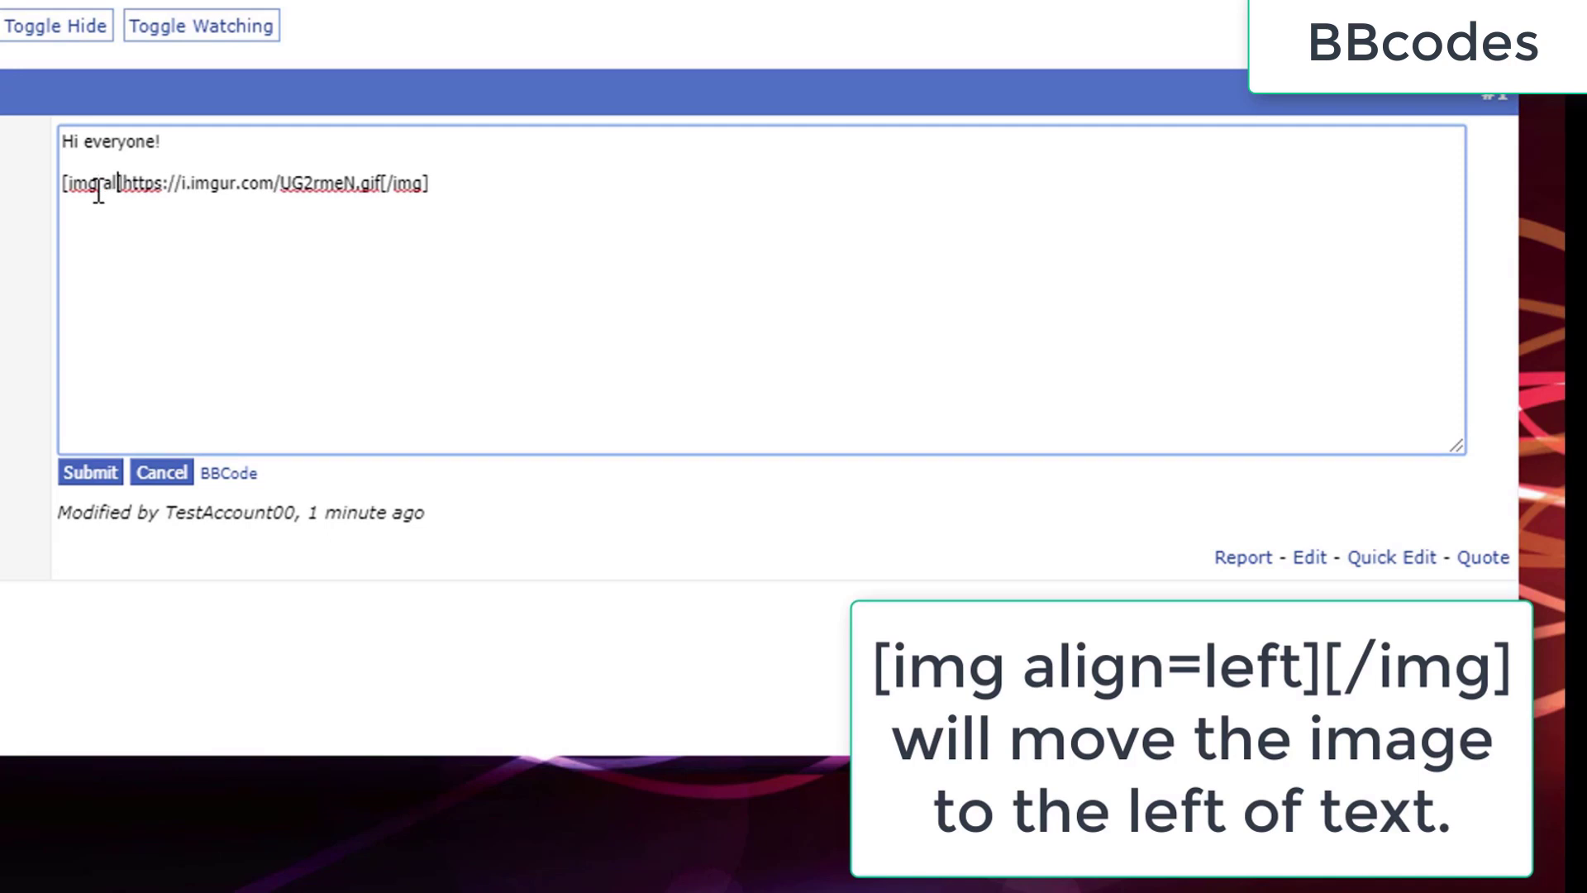
type("t")
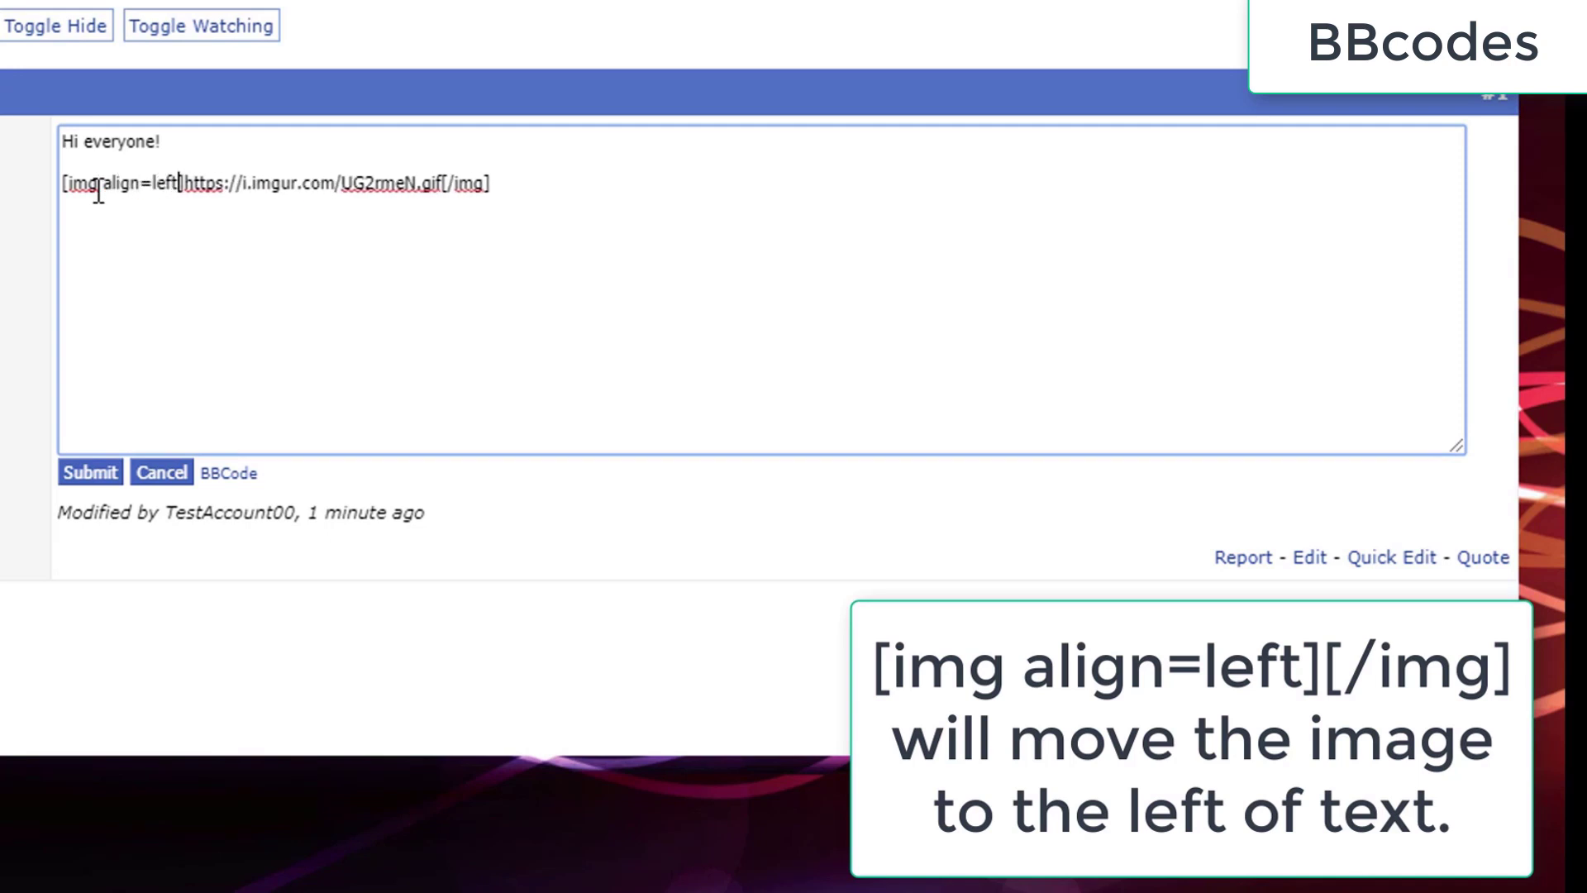
key("BackSpace")
key("BackSpace")
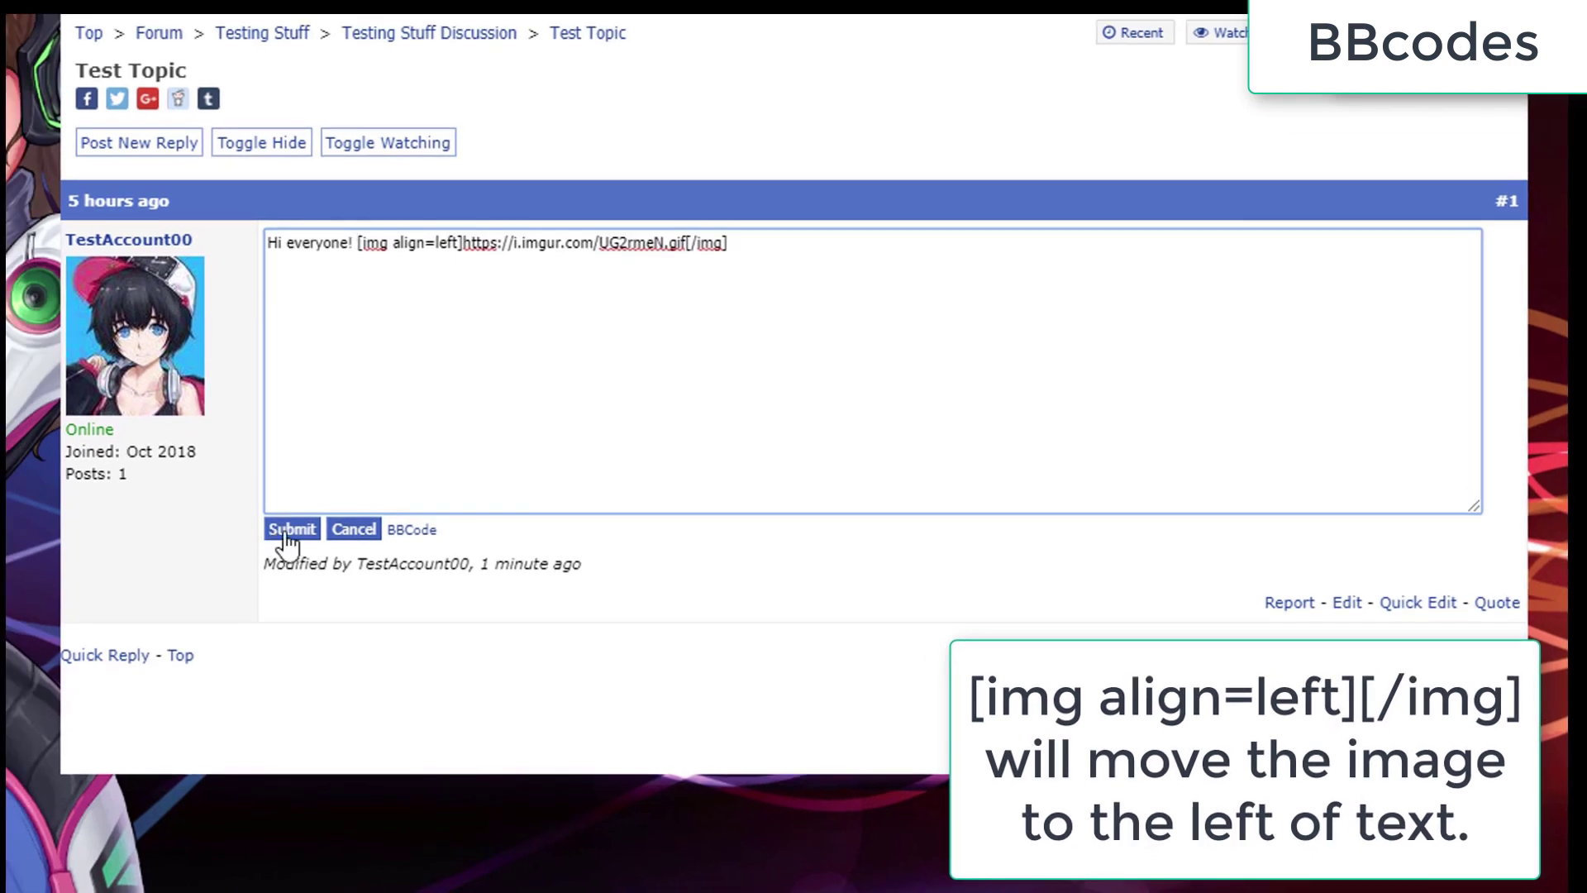
left_click(290, 533)
scroll(265, 538, "down", 2)
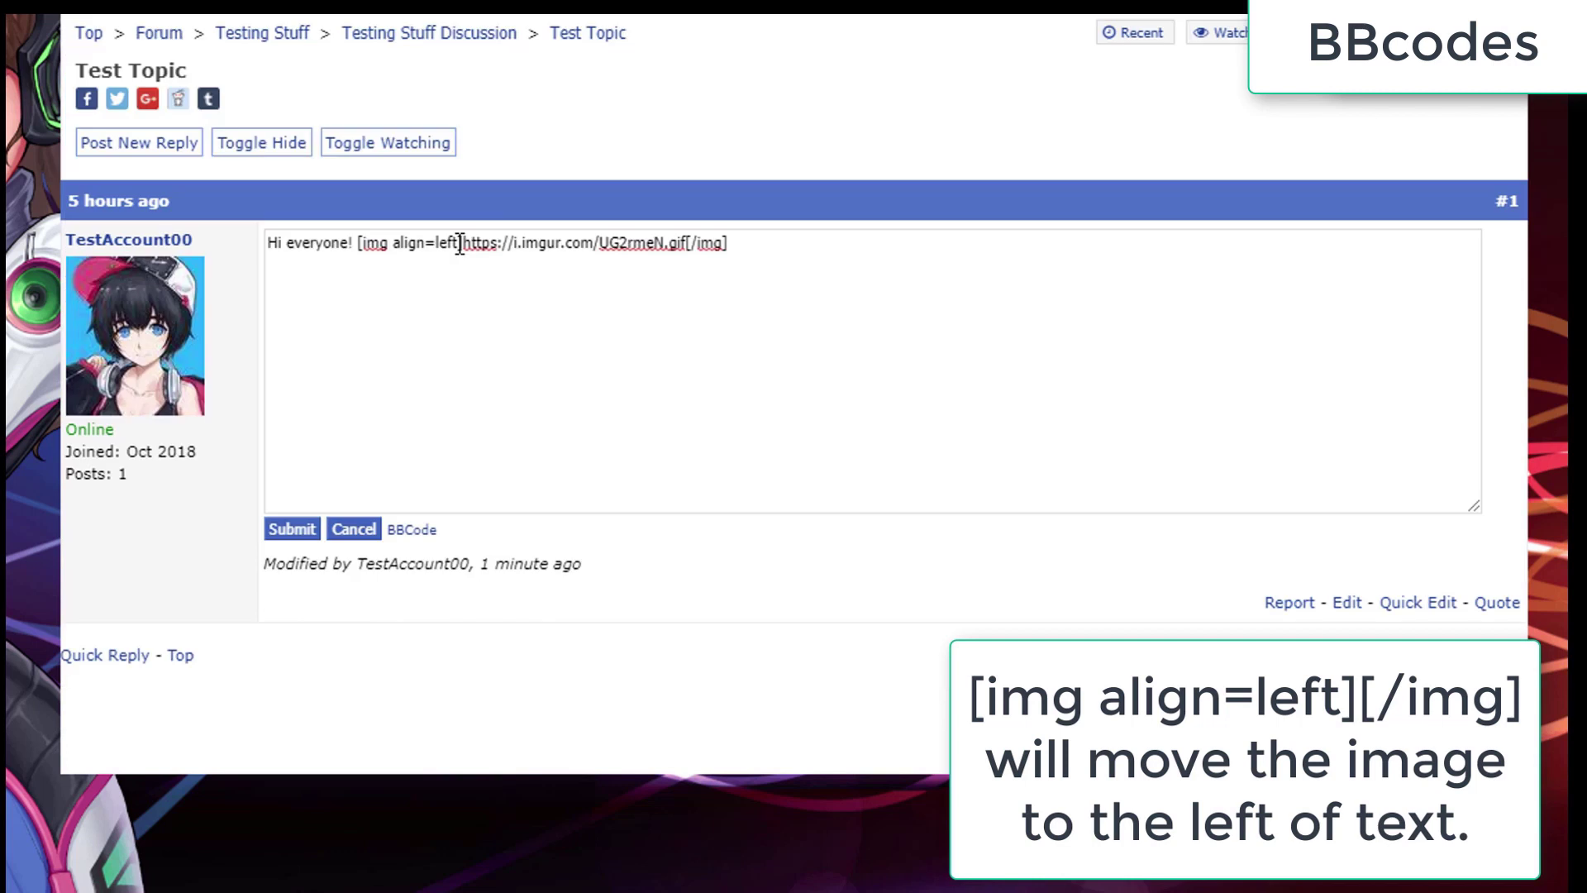
Step: Change the image tag's alignment to align=right and submit the post
left_click(460, 245)
key("BackSpace")
key("BackSpace")
key("BackSpace")
key("BackSpace")
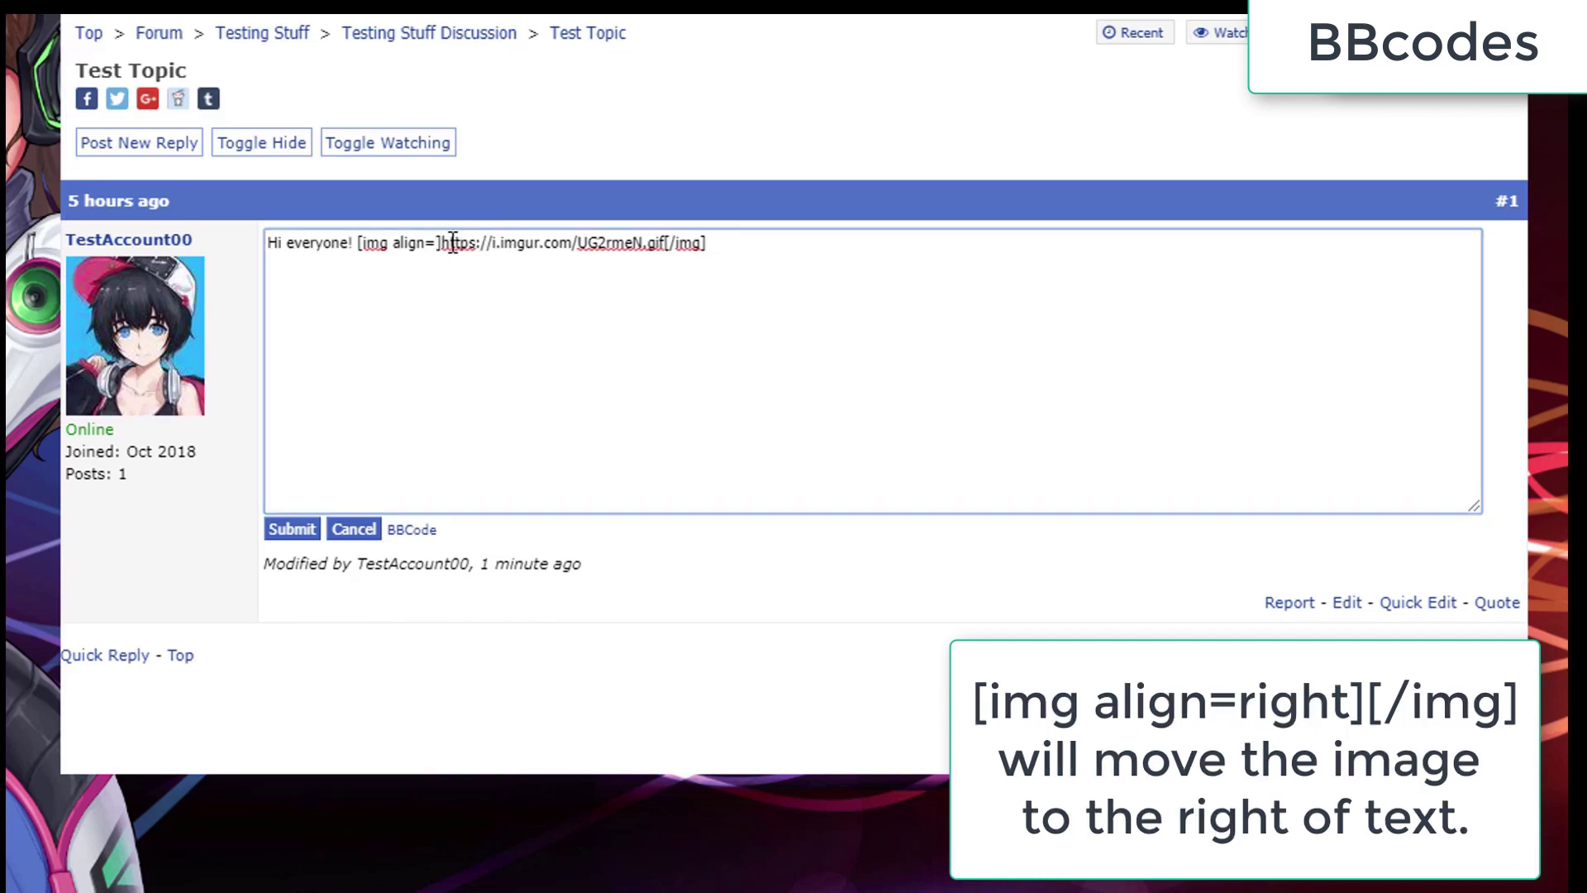
type("right")
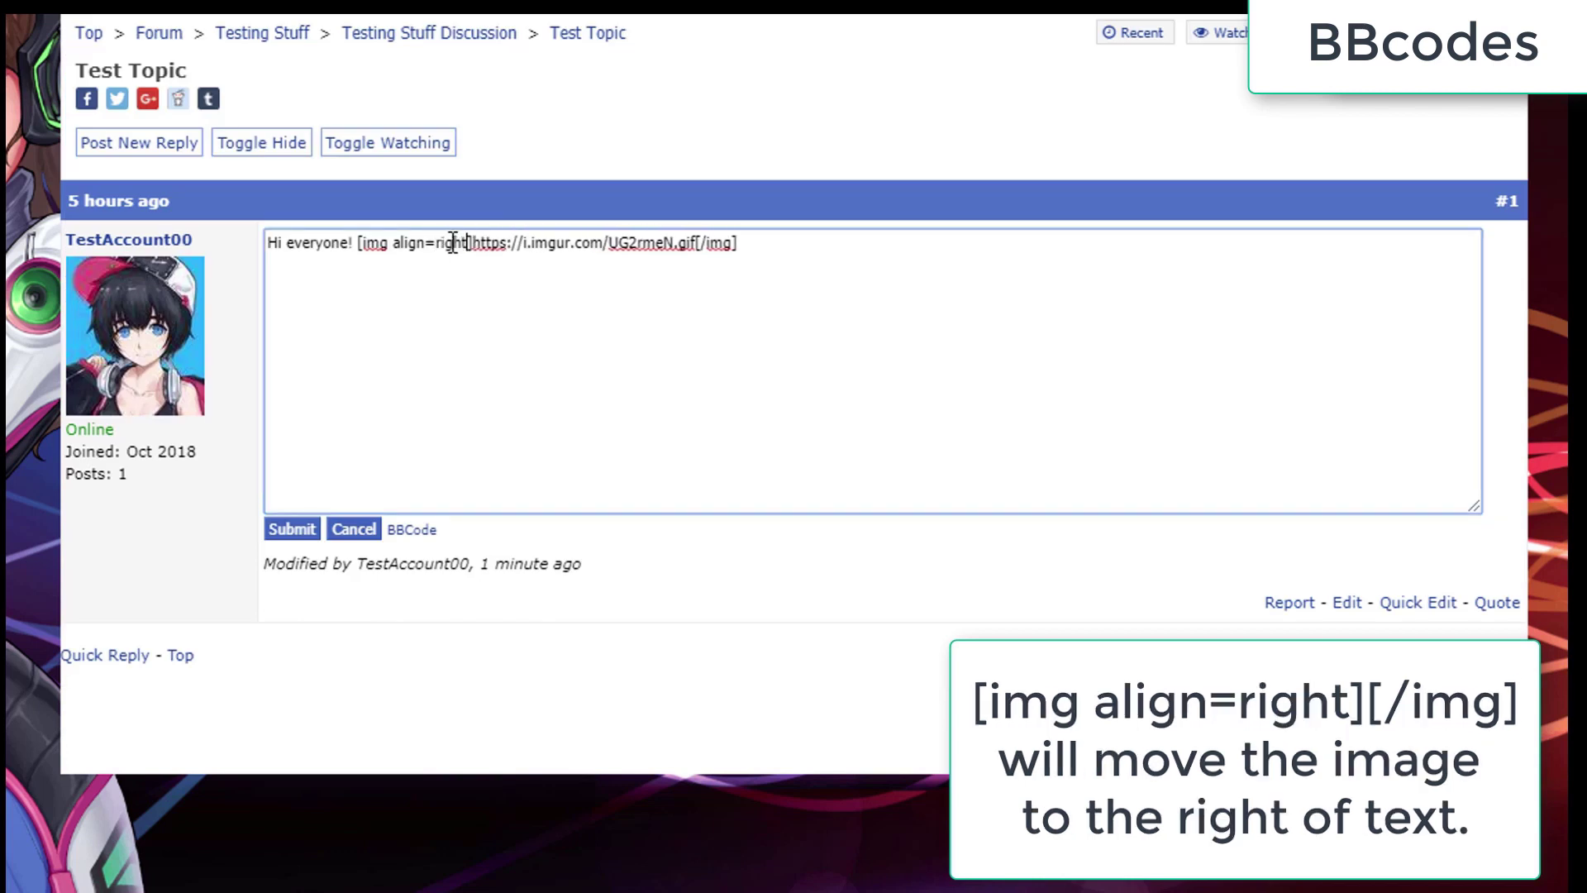
left_click(291, 529)
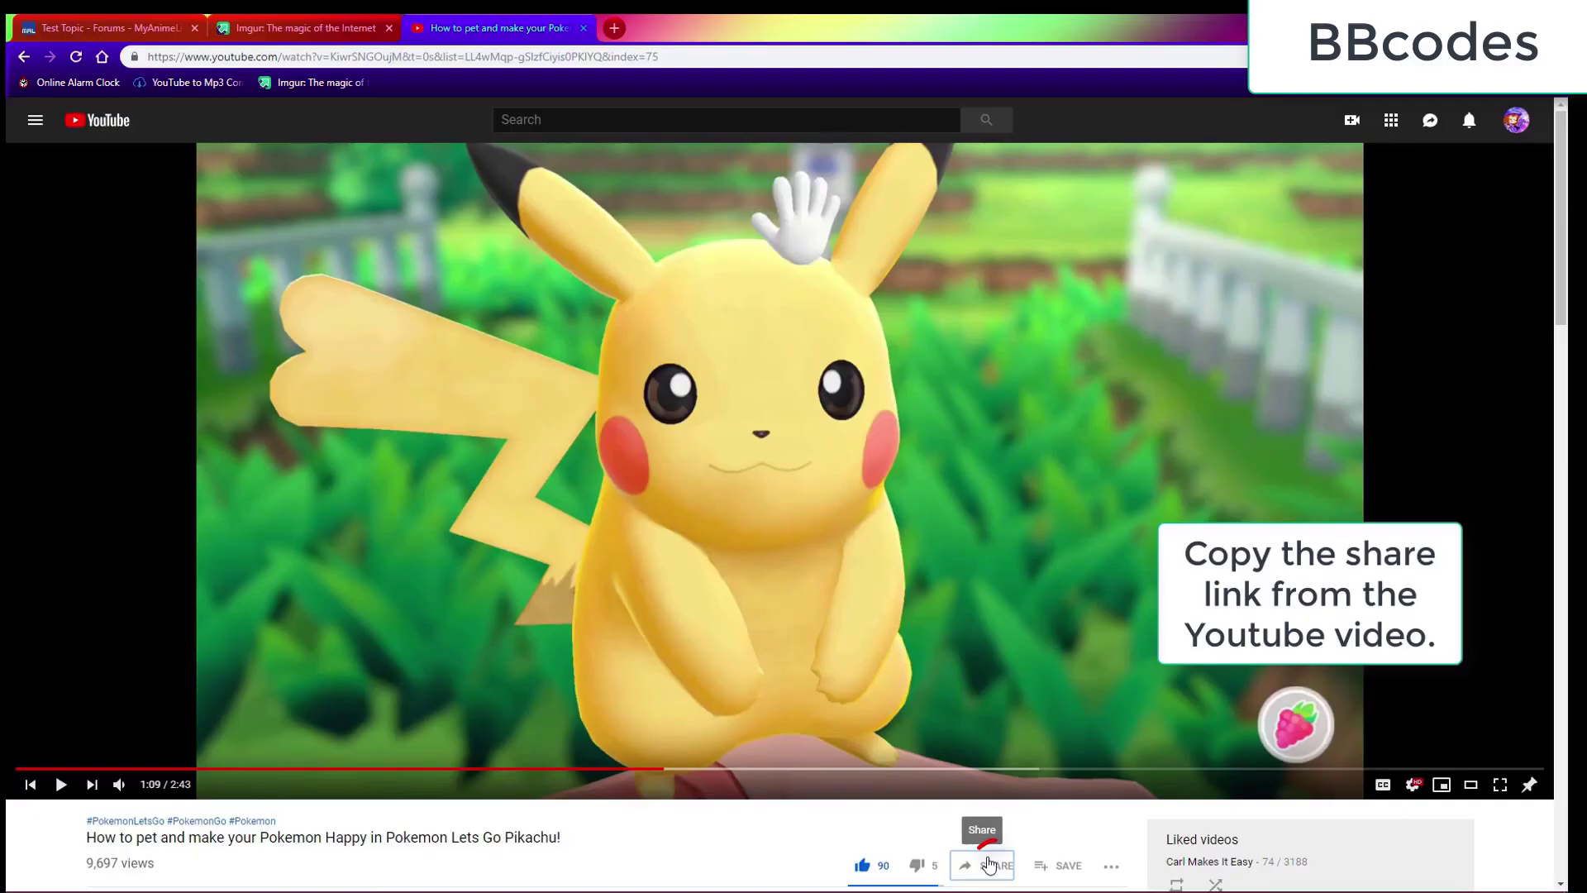
Step: Copy the share link of the YouTube video about petting and making Pokemon happy
left_click(989, 864)
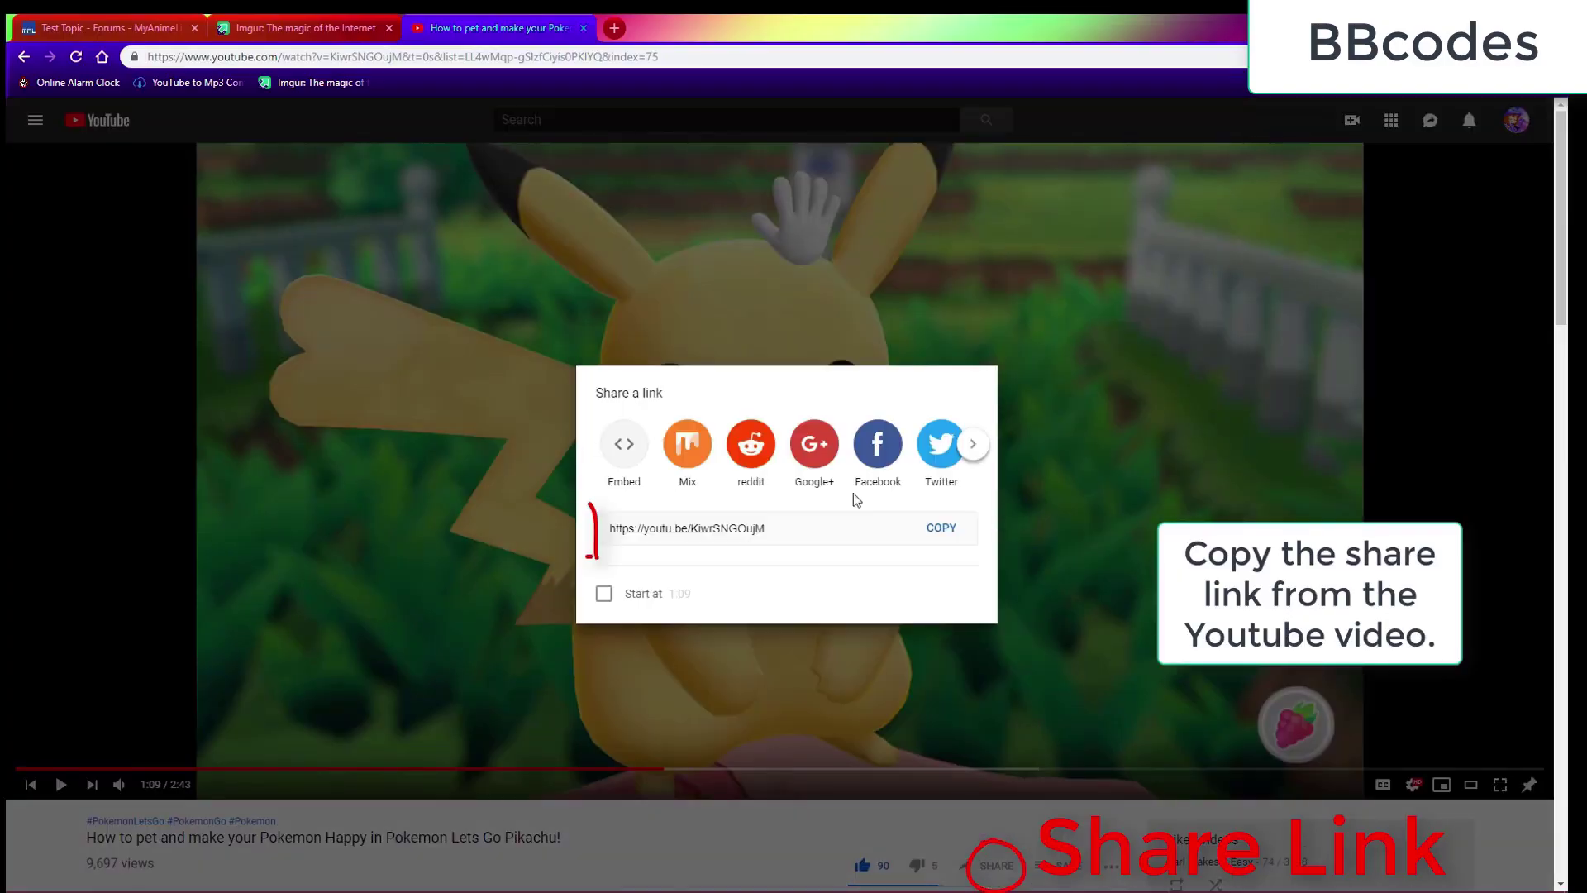
left_click(936, 537)
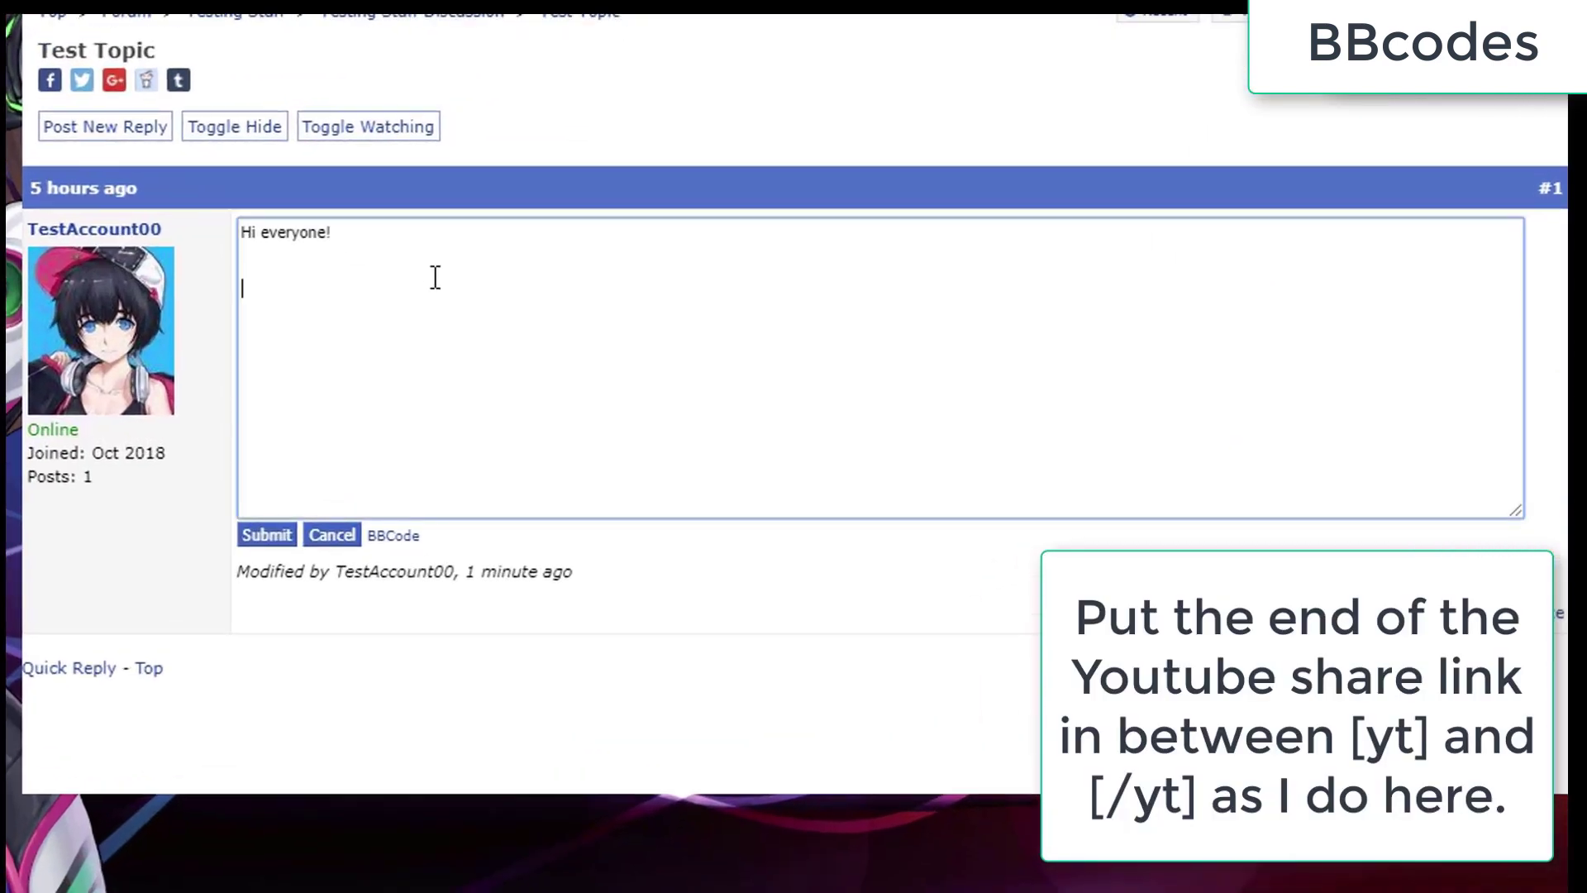
Step: Below "Hi everyone!" in the MyAnimeList post, insert [yt]KiwrSNGOujM[/yt] using the ID from the copied link, and submit the post
key("ctrl+v")
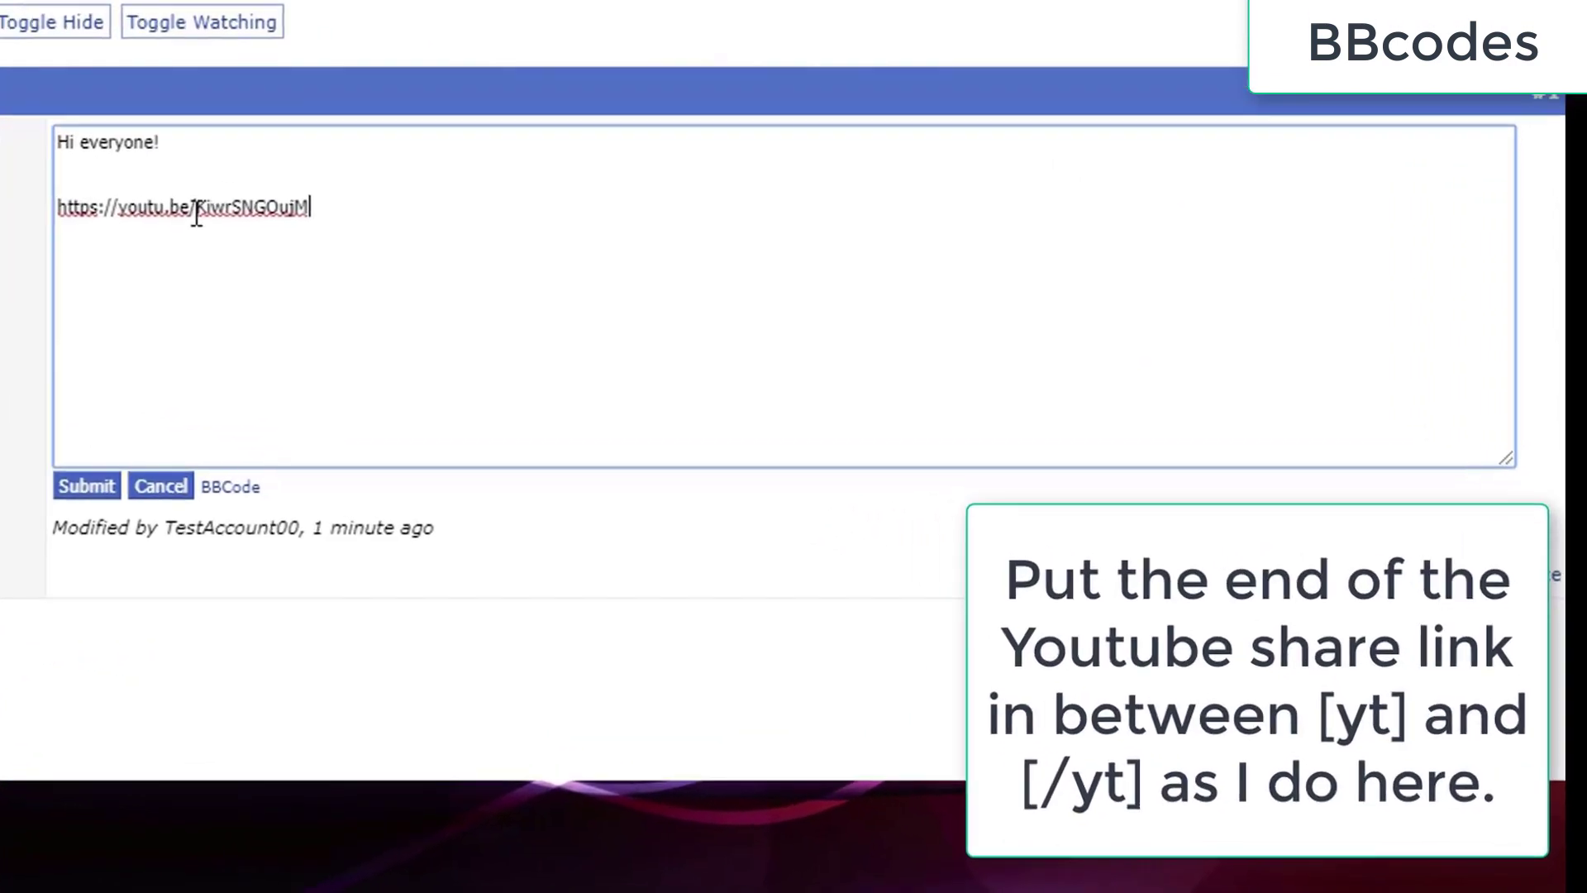
left_click_drag(363, 290, 252, 295)
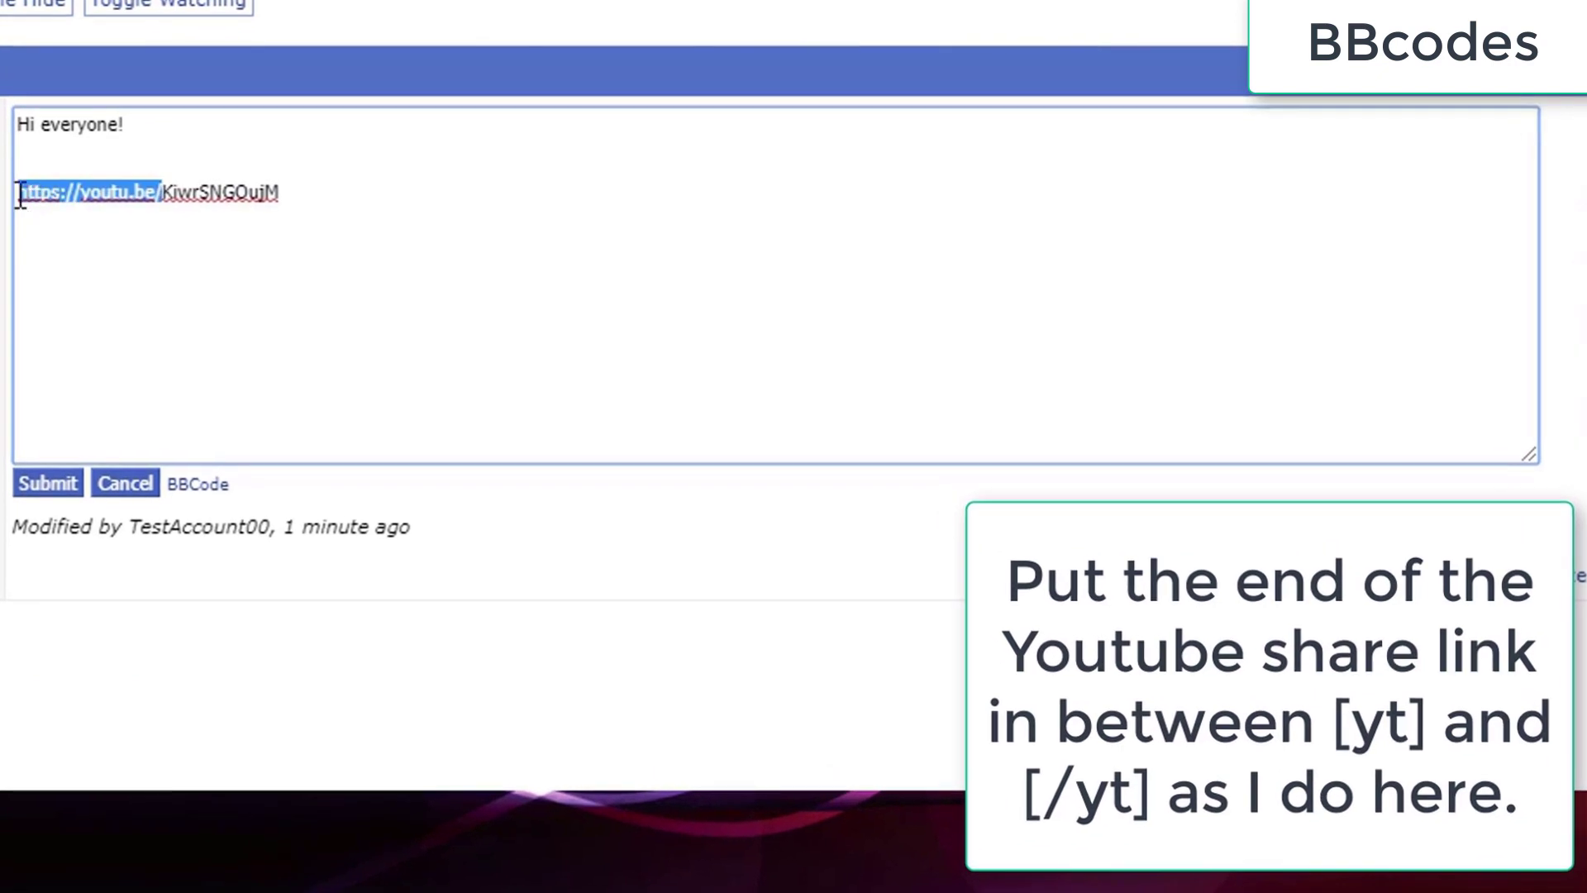
key("BackSpace")
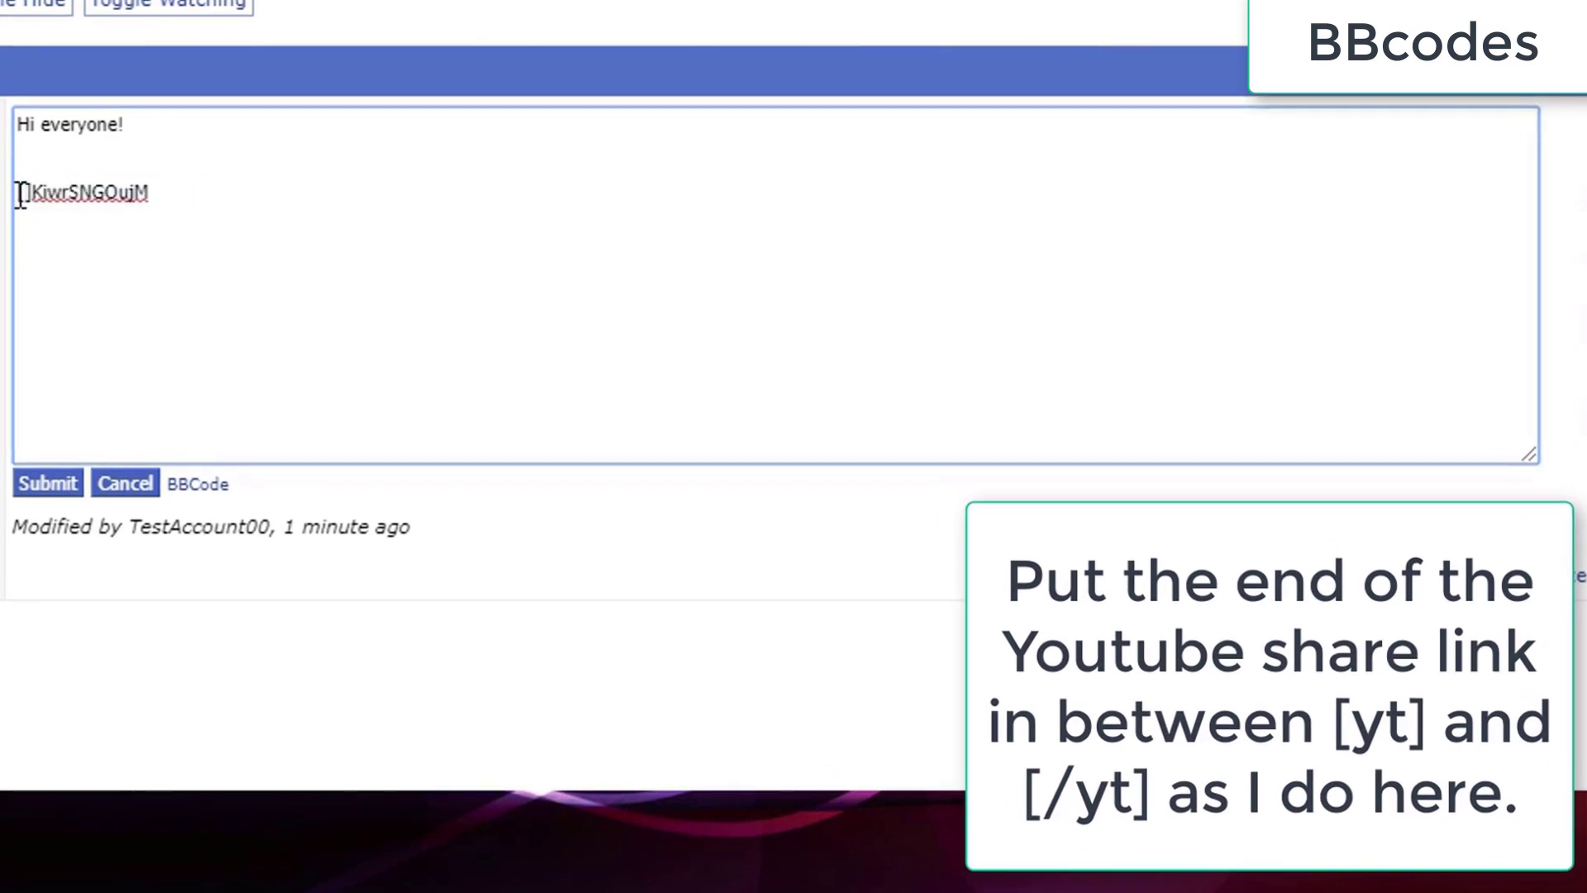
type("yt")
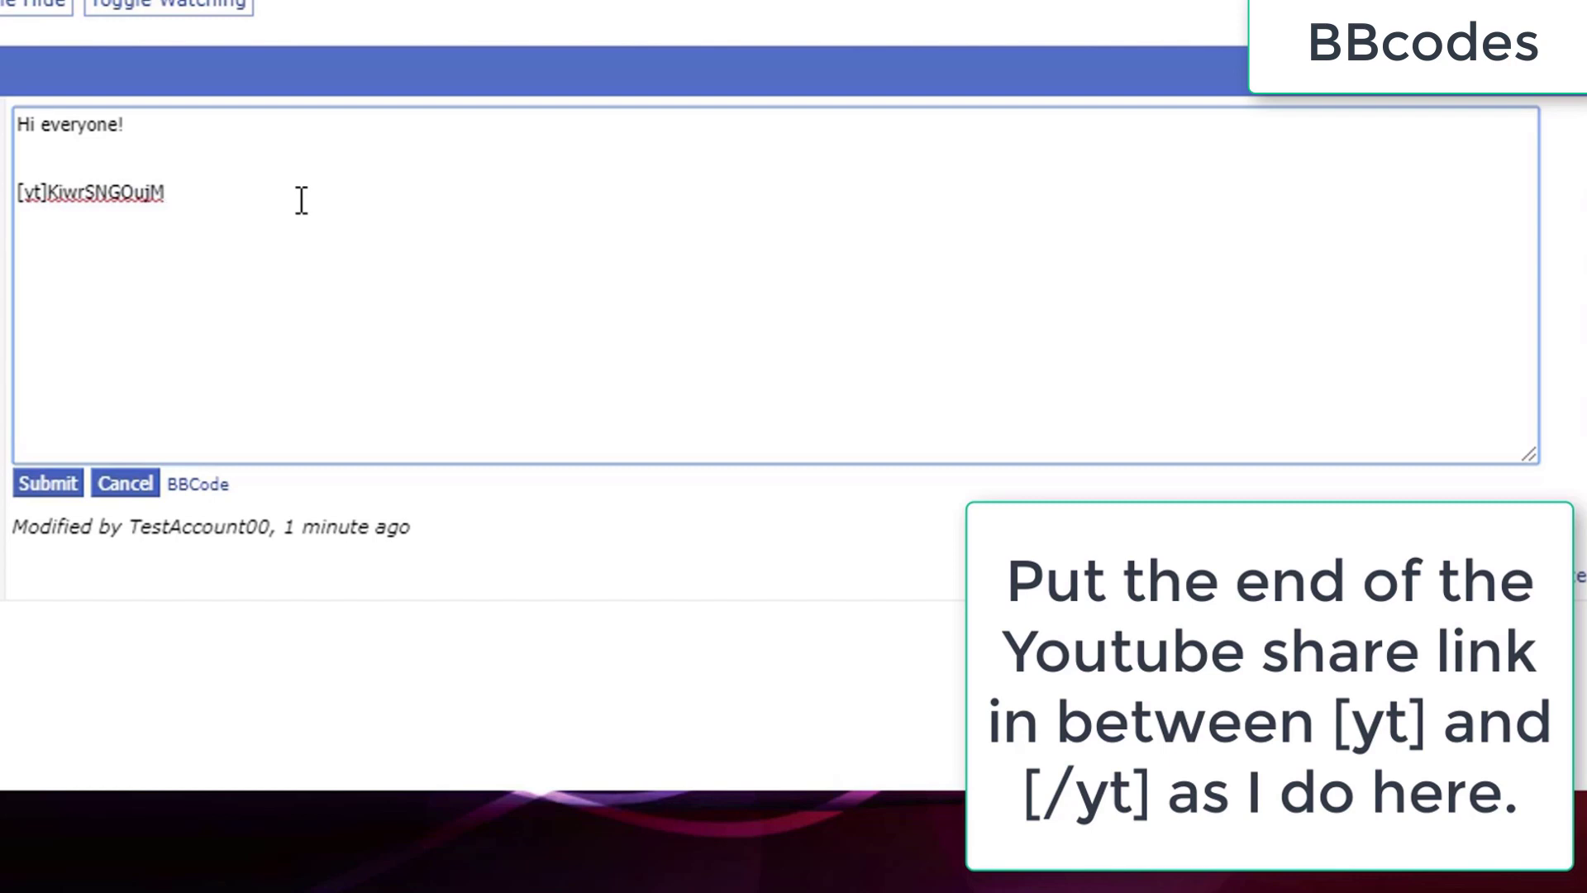
type("[/yt]")
key("Tab")
key("Return")
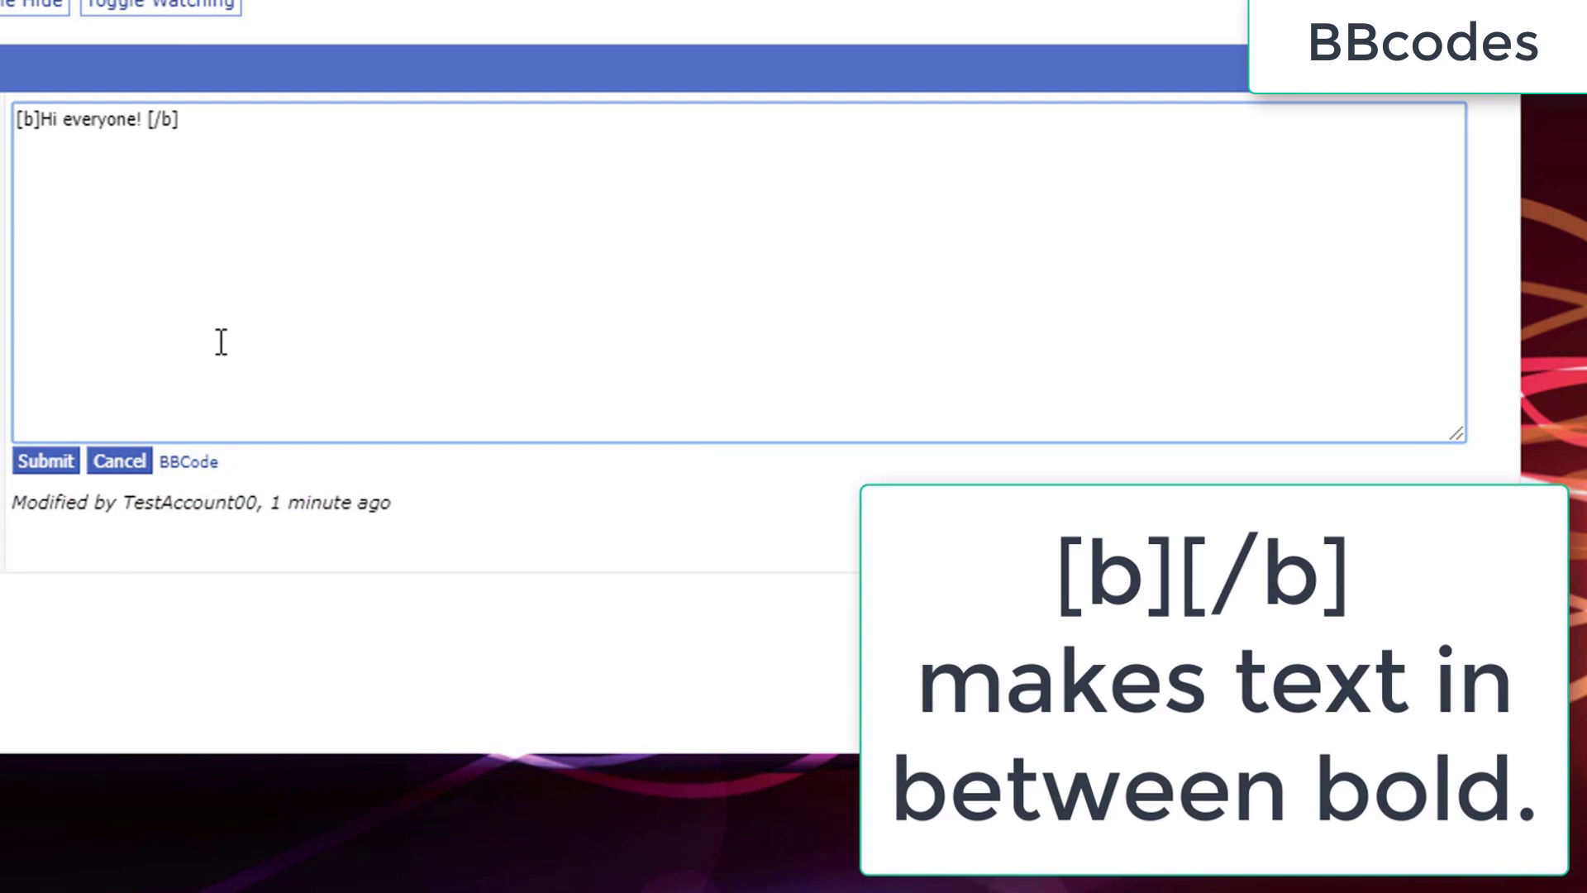
Step: Submit "Hi everyone!" wrapped in bold [b][/b] tags, and change the tags to italic [i][/i]
left_click(46, 460)
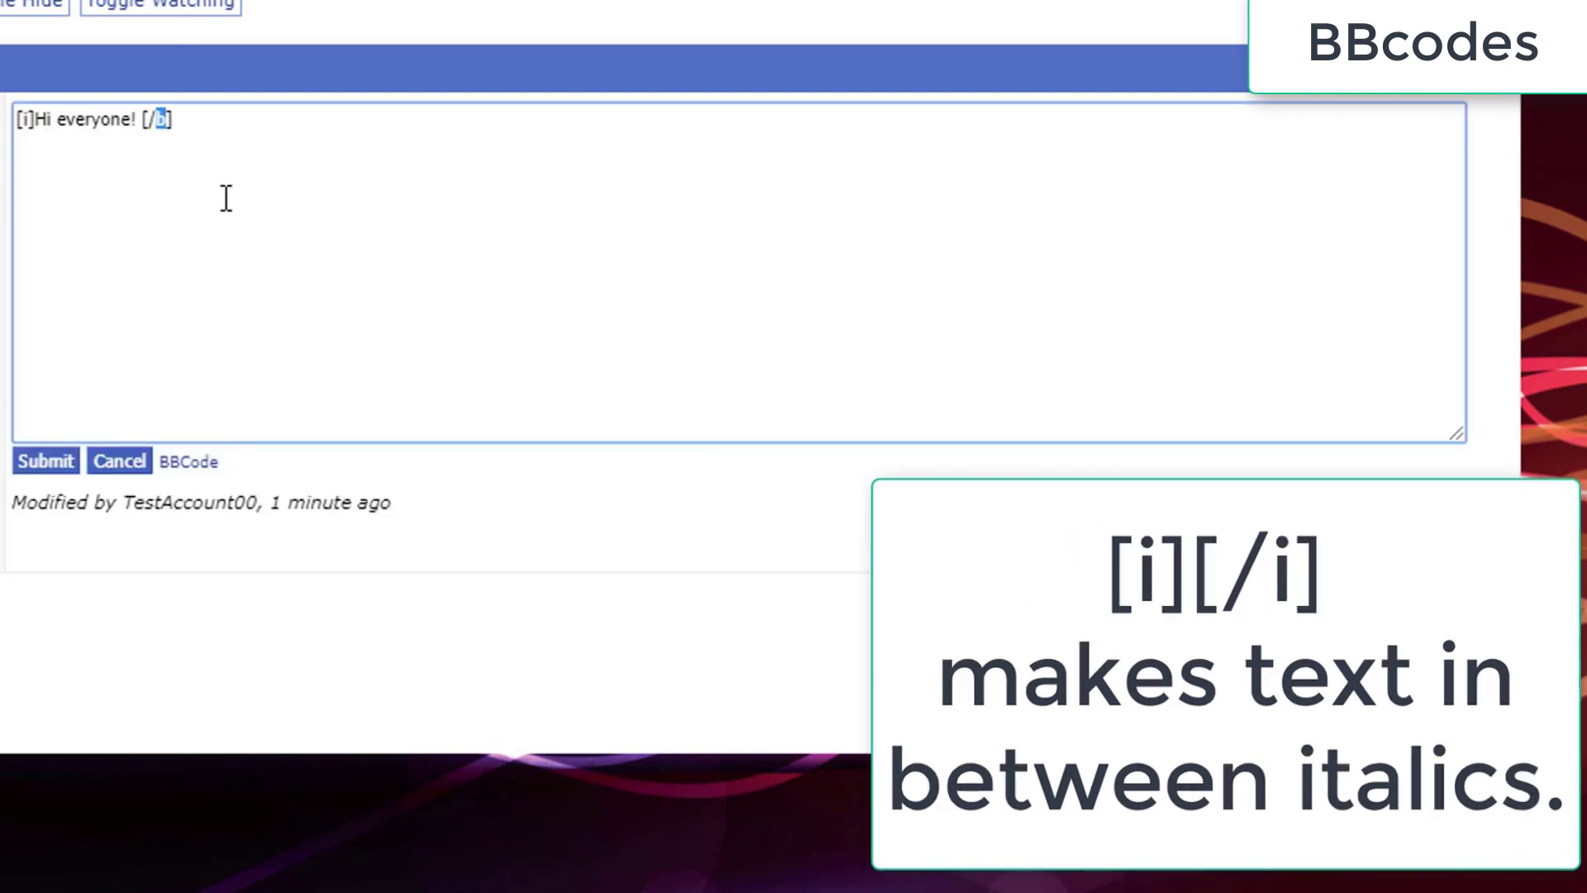
type("]")
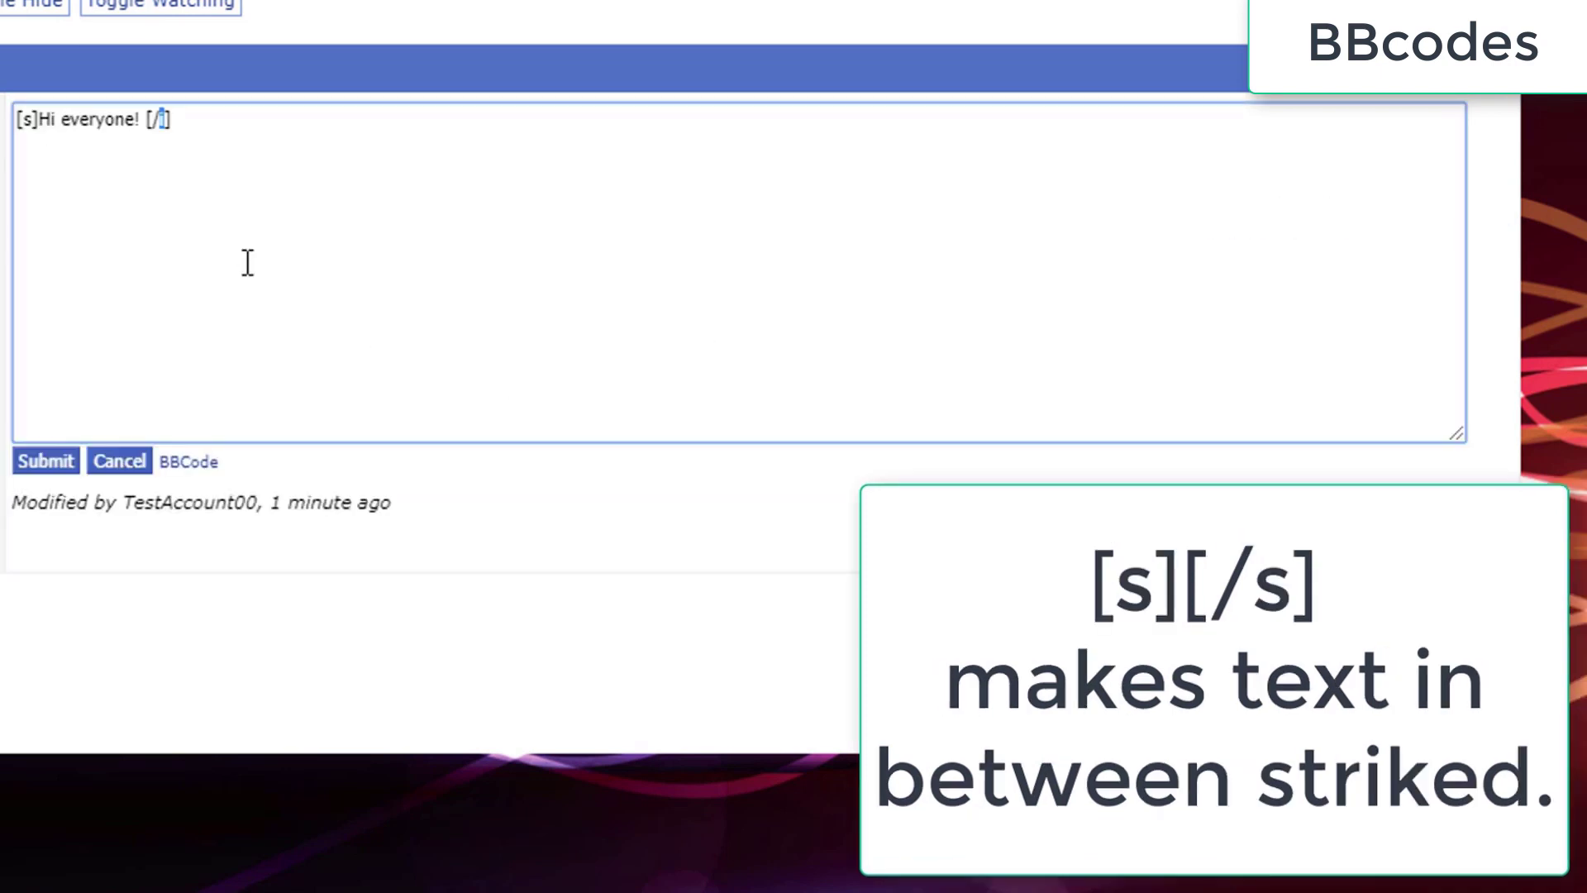
Step: Submit "Hi everyone!" with strikethrough [s][/s] tags, and again with underline [u][/u] tags
type("s]Hi everyone! [/s")
left_click(60, 461)
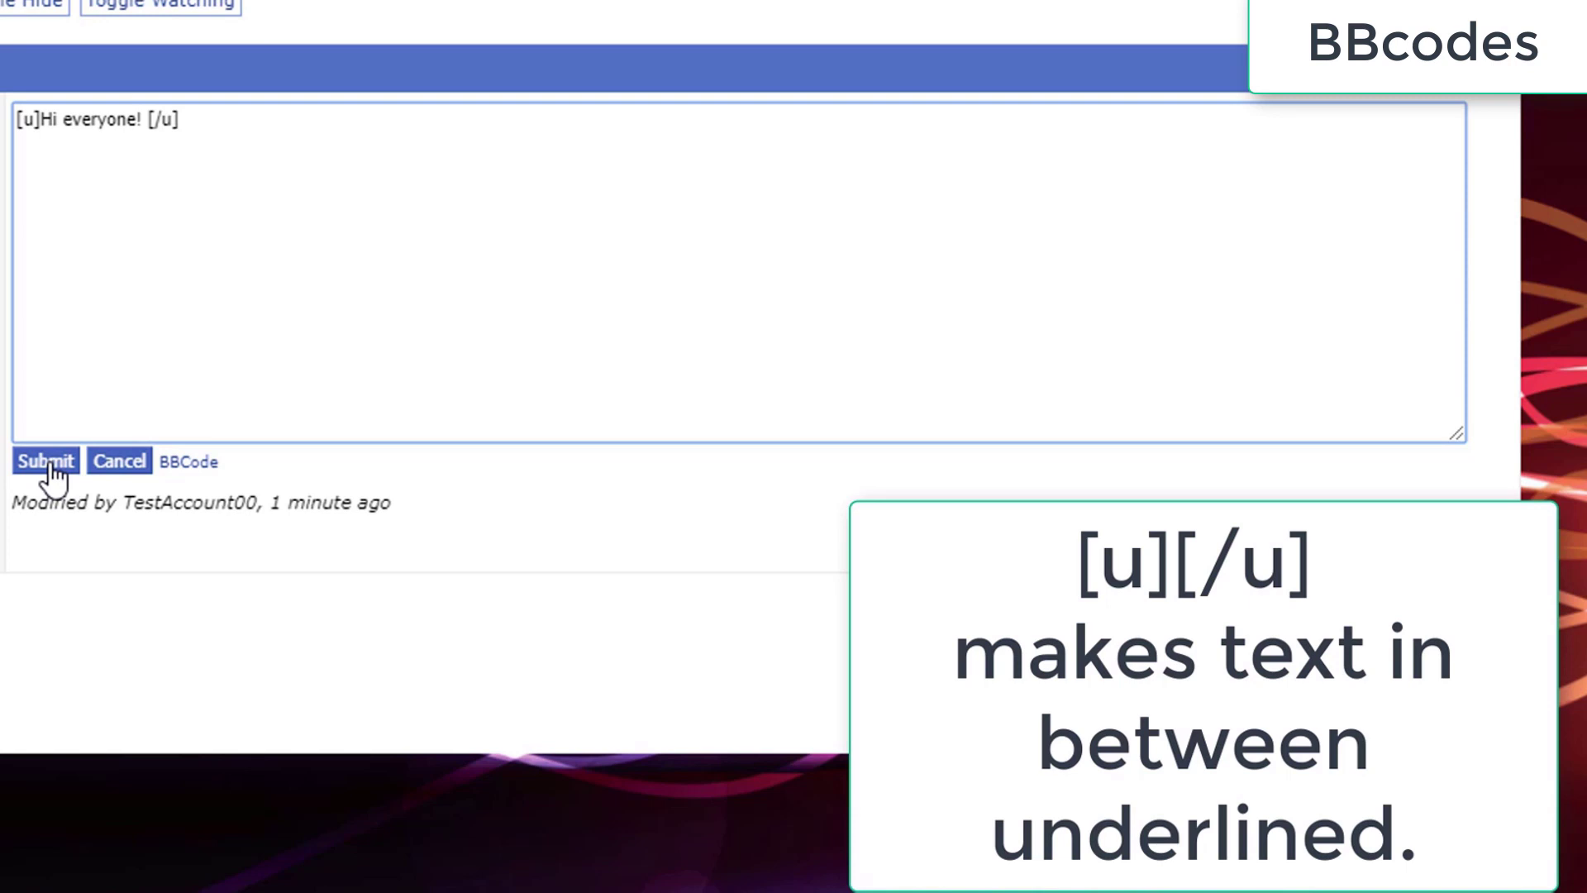
left_click(51, 467)
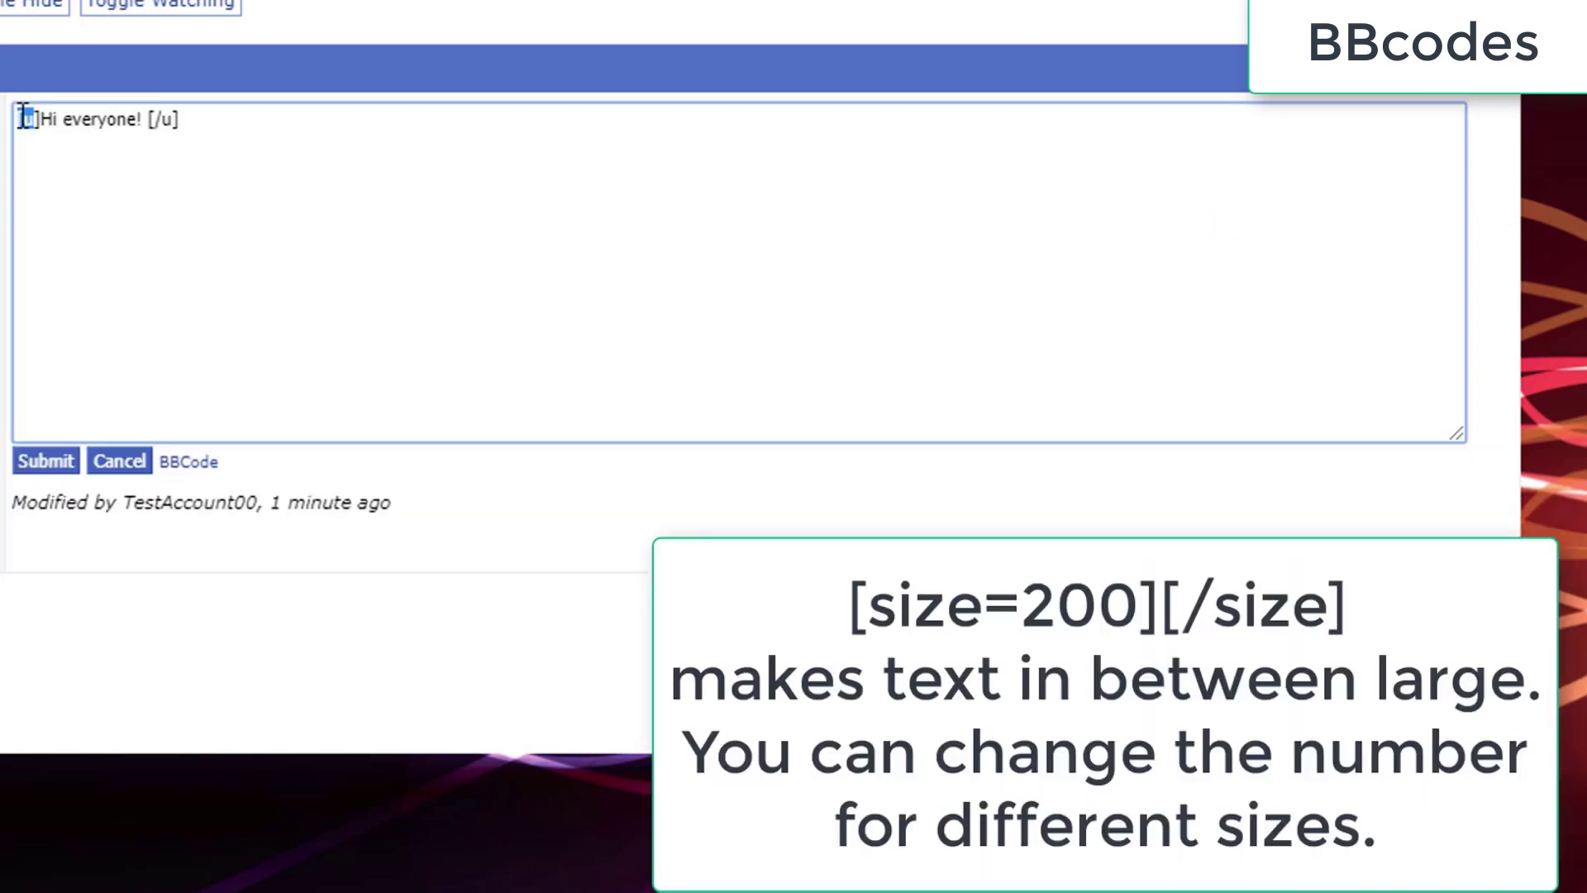
Step: Replace the underline tags around "Hi everyone!" with [size=200] and [/size], and submit the post
type("size=")
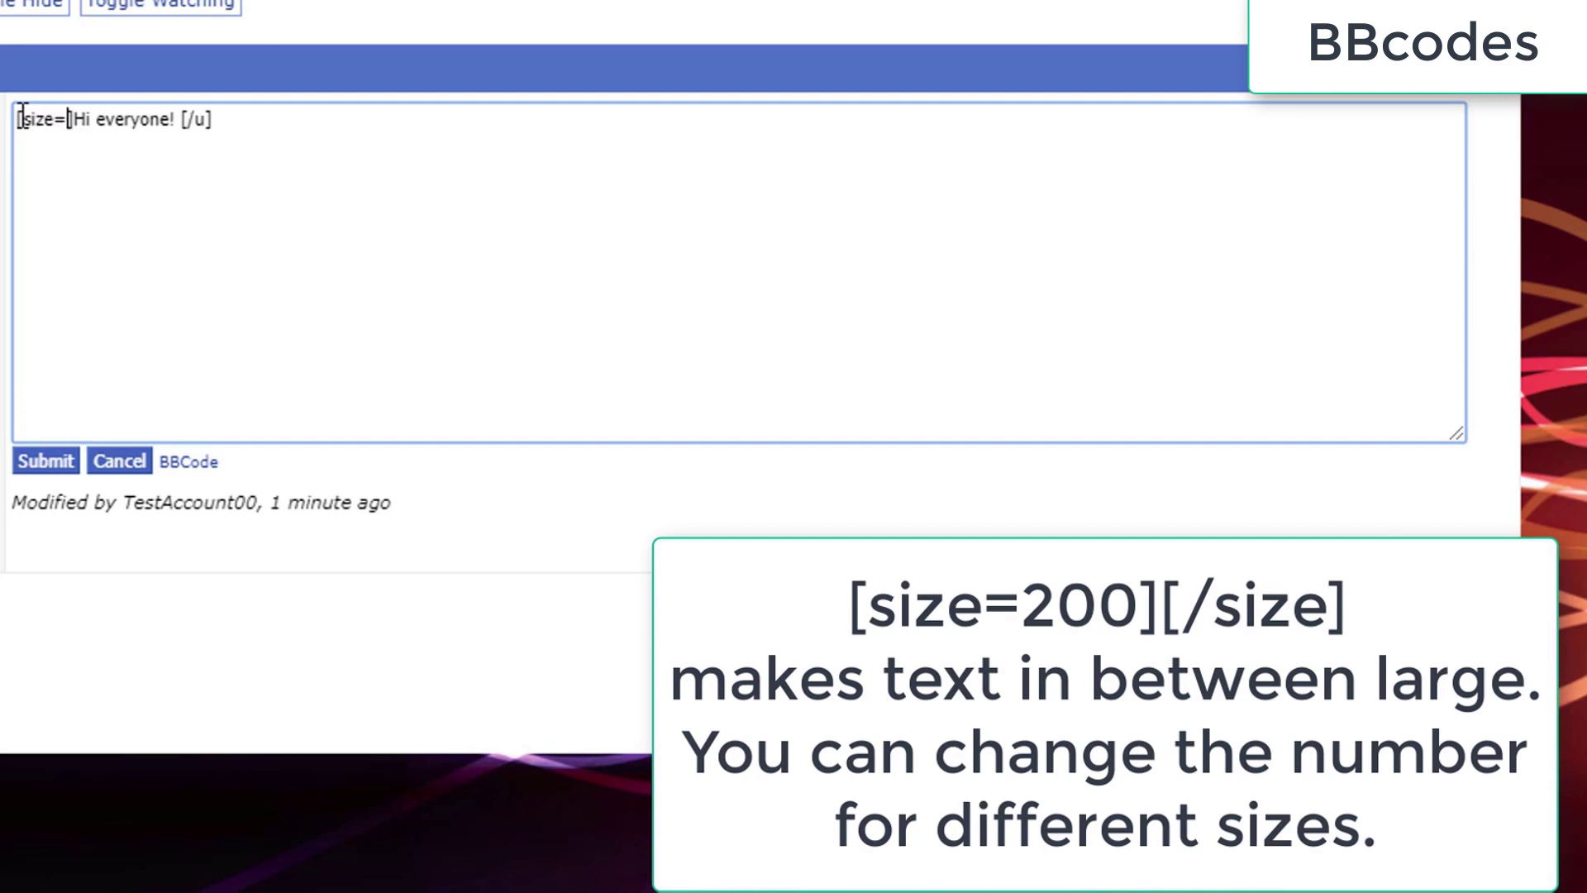
type("200][/s")
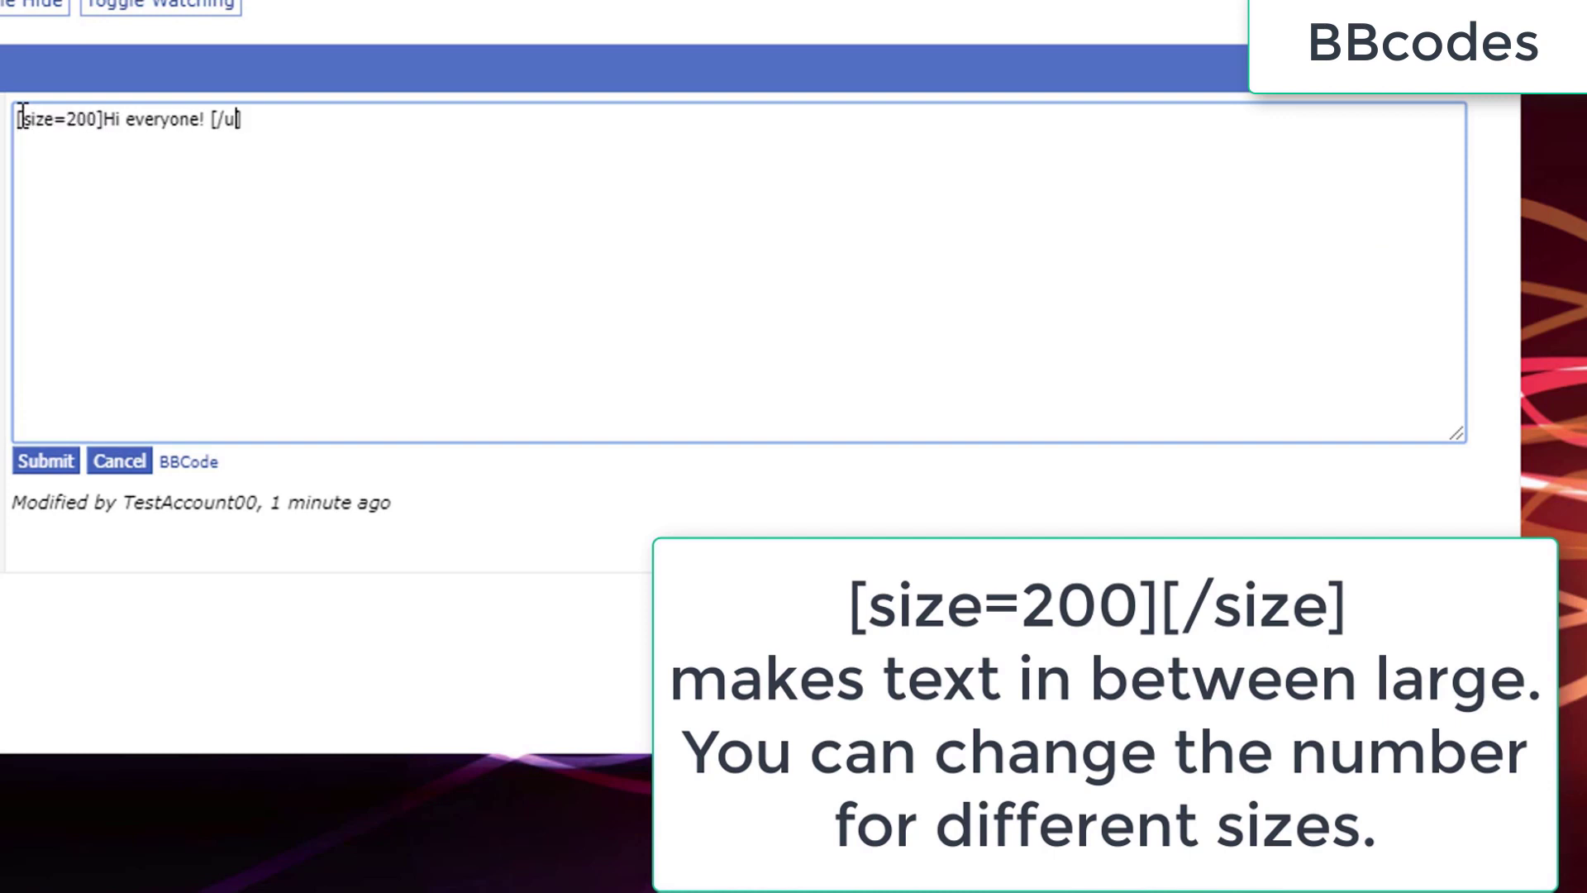
type("ize]")
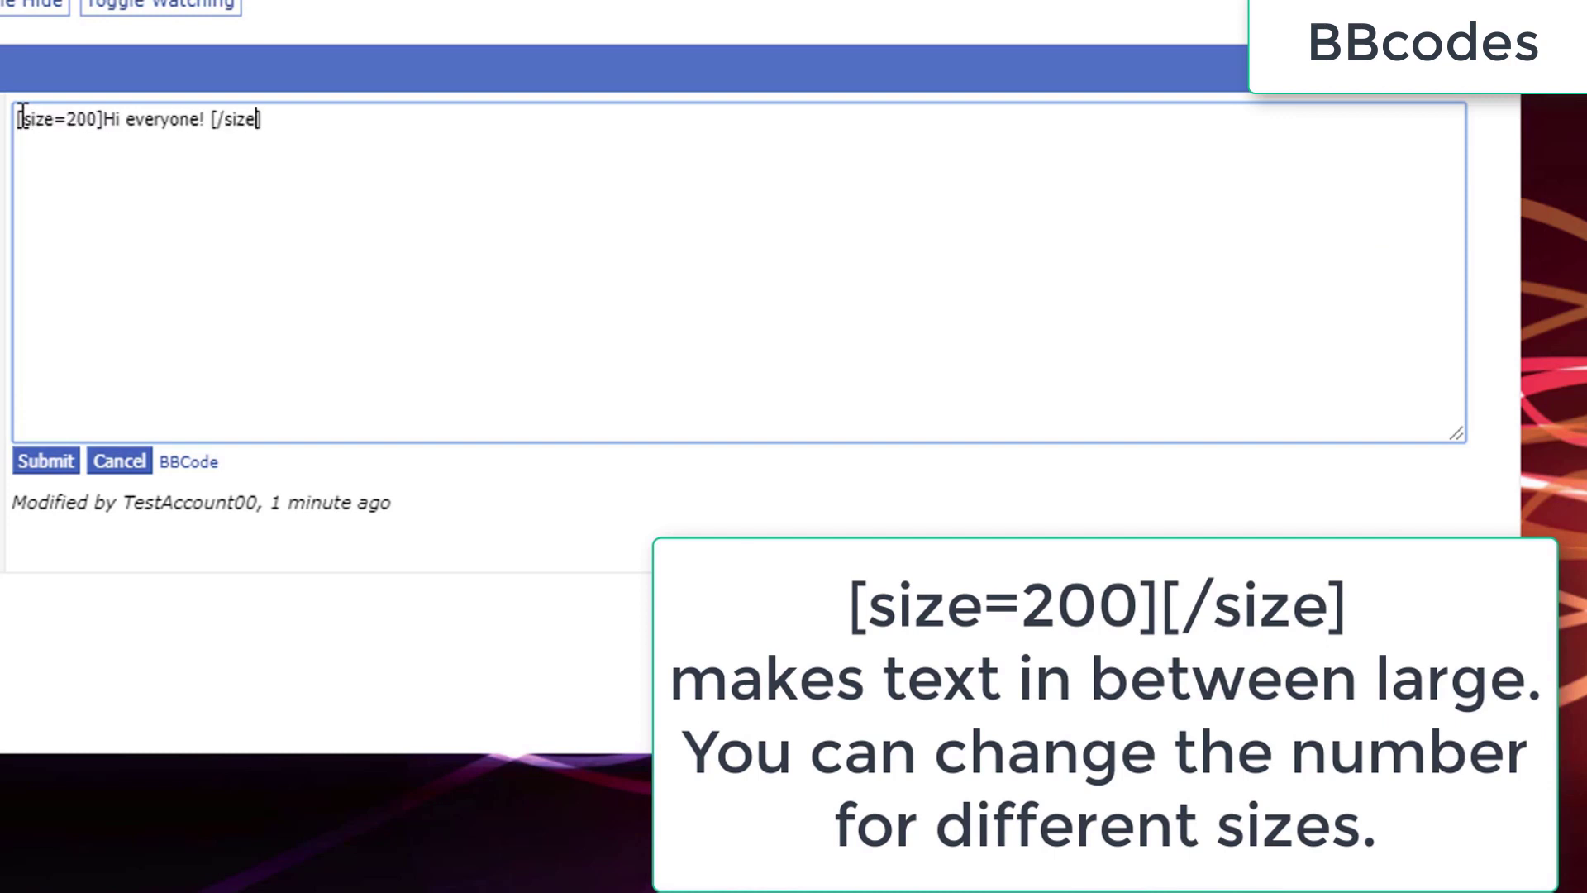
left_click(45, 461)
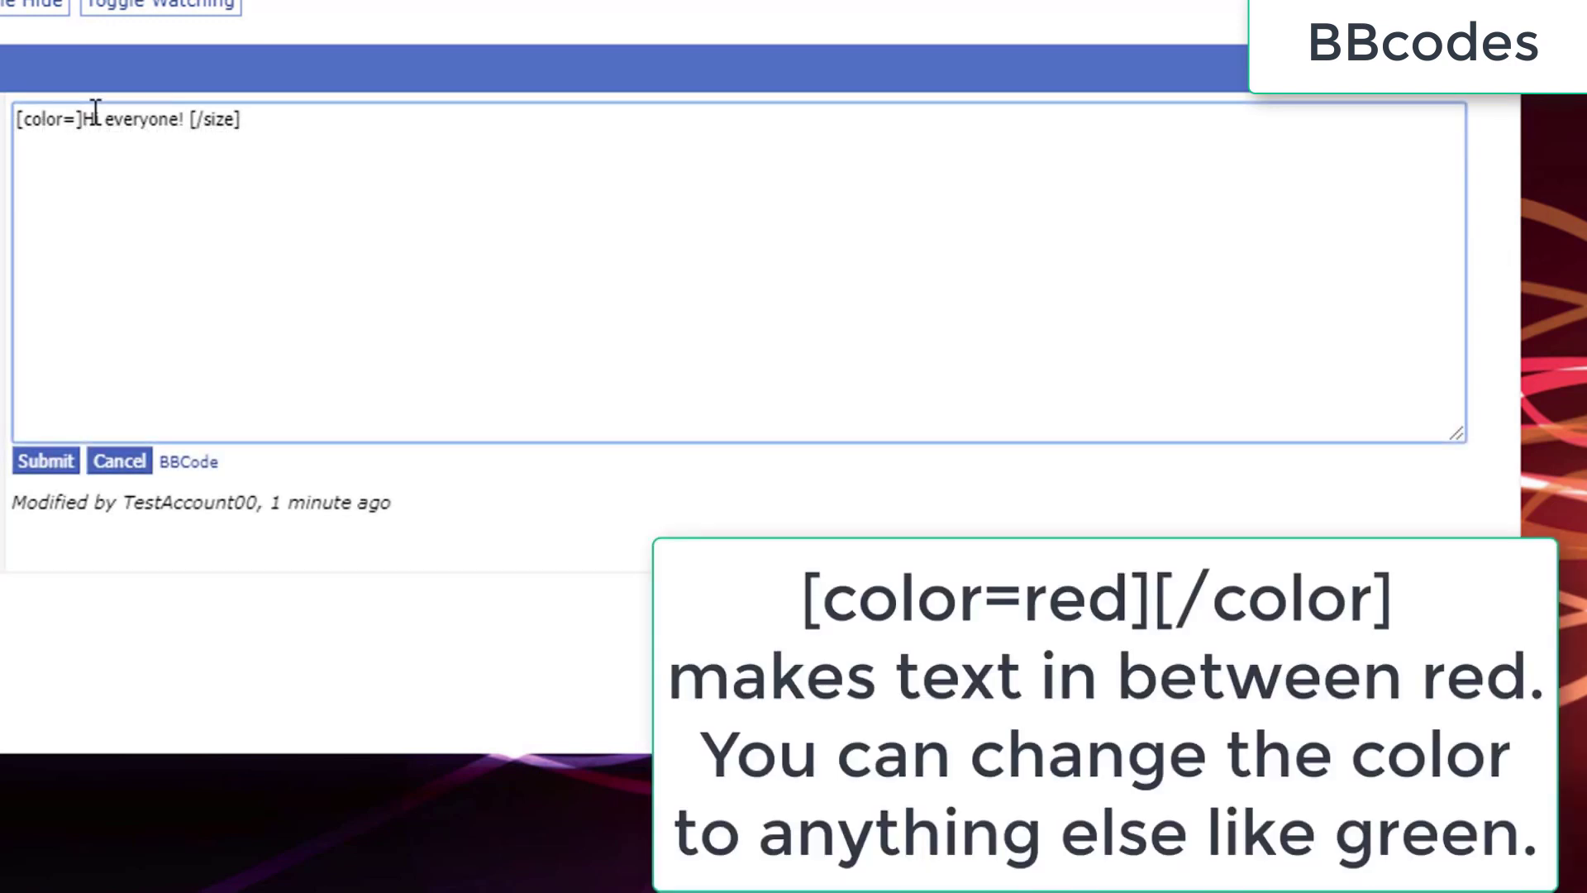
Step: Complete [color=red] and [/color] tags around "Hi everyone!" in place of the size tags, and submit the post
type("red")
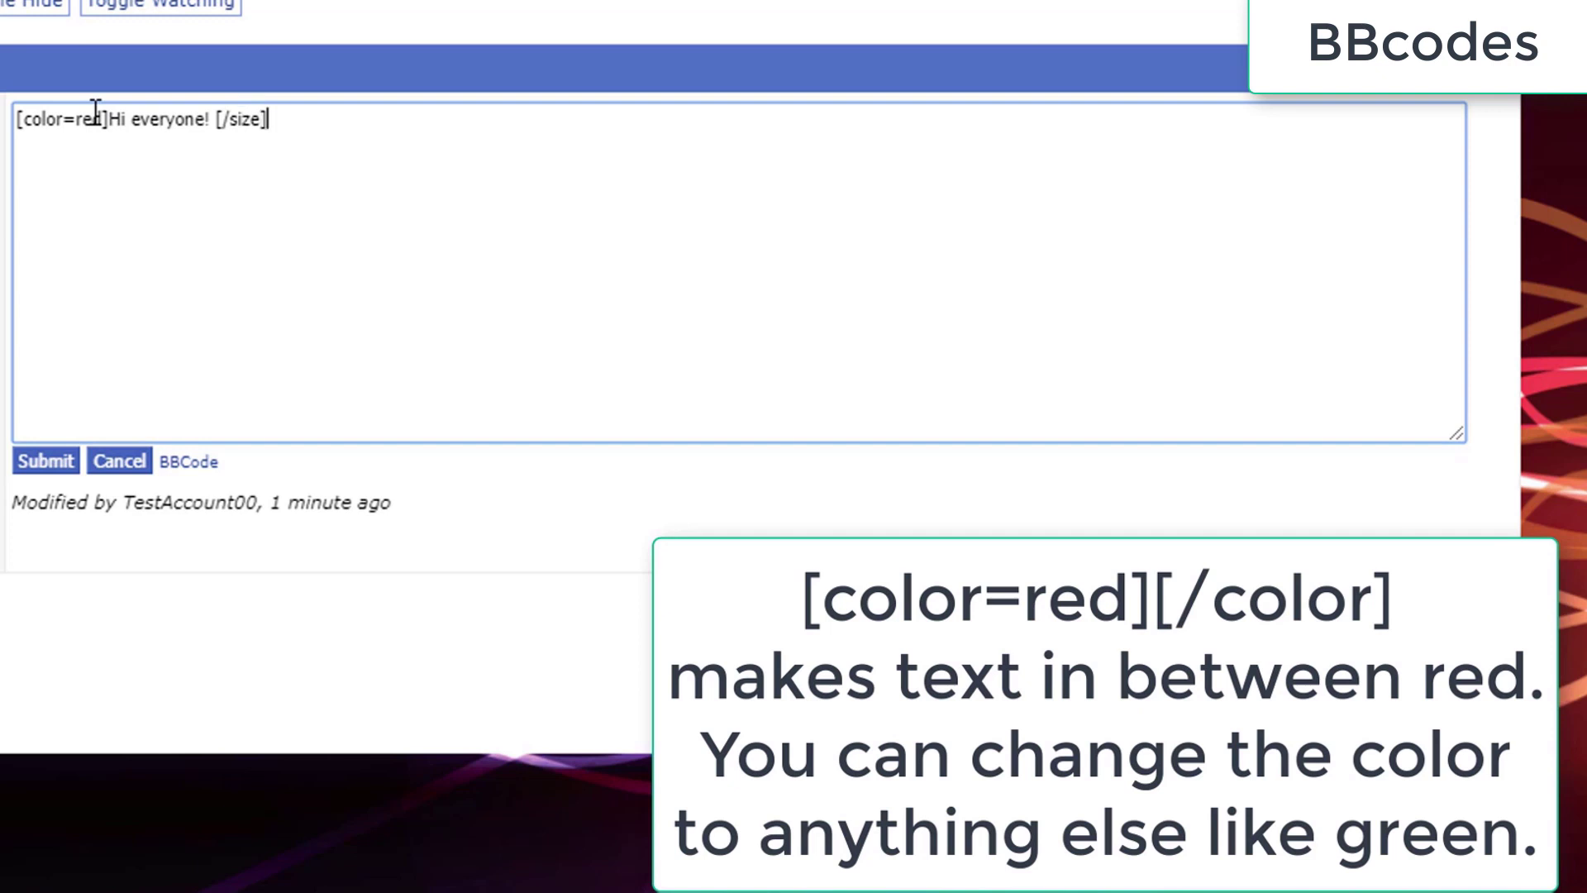
key("BackSpace")
key("BackSpace")
key("BackSpace")
key("BackSpace")
type("color")
left_click(42, 461)
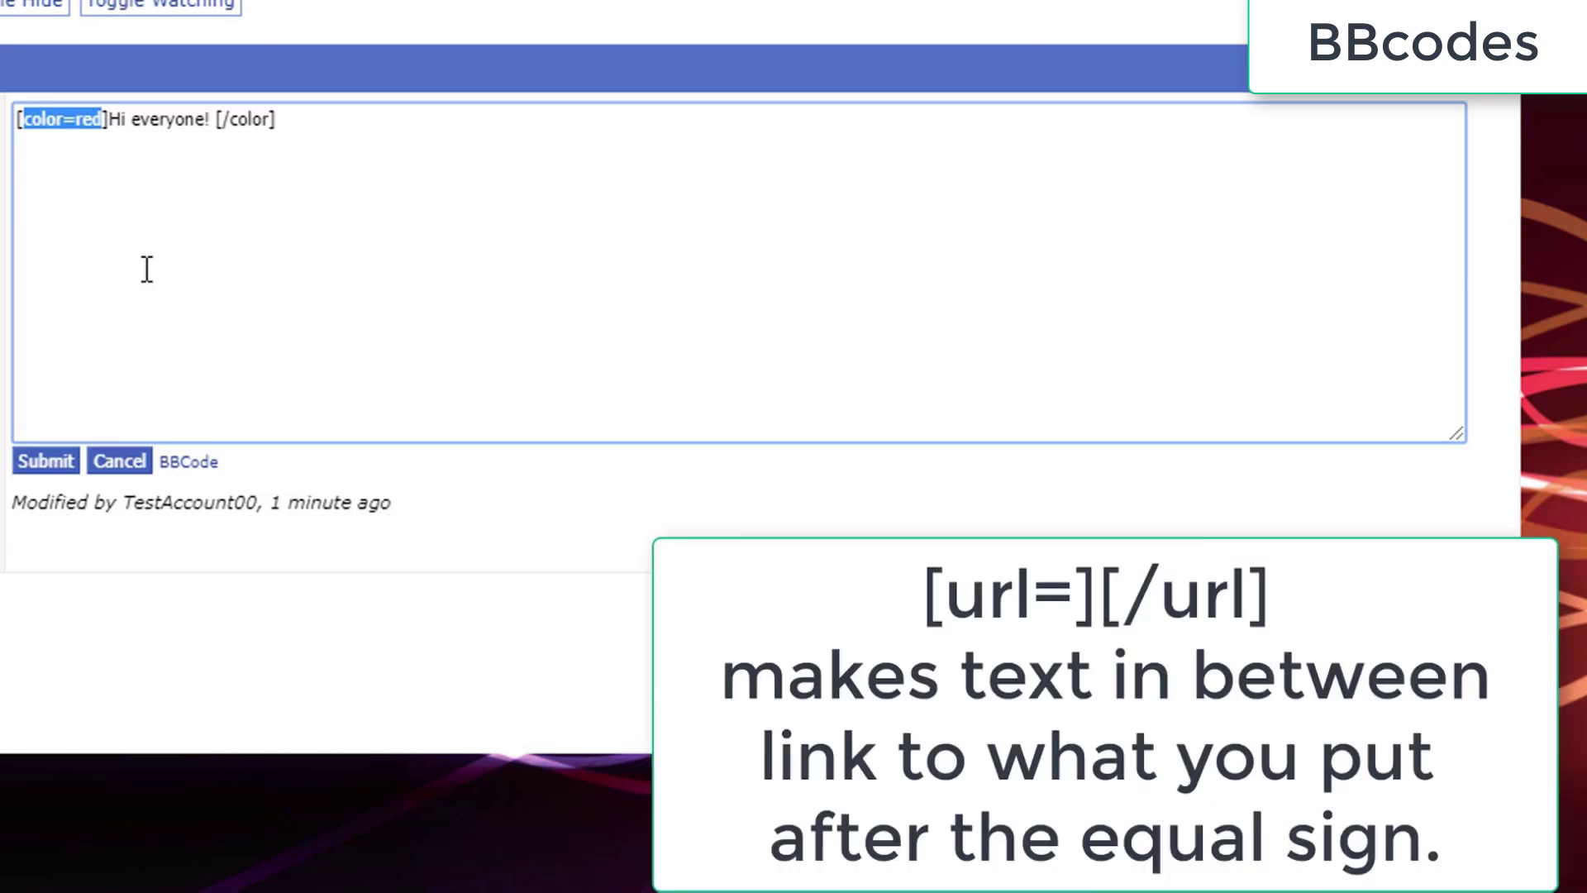
Step: Replace the color tags around "Hi everyone!" with [url=] and [/url]
type("url=")
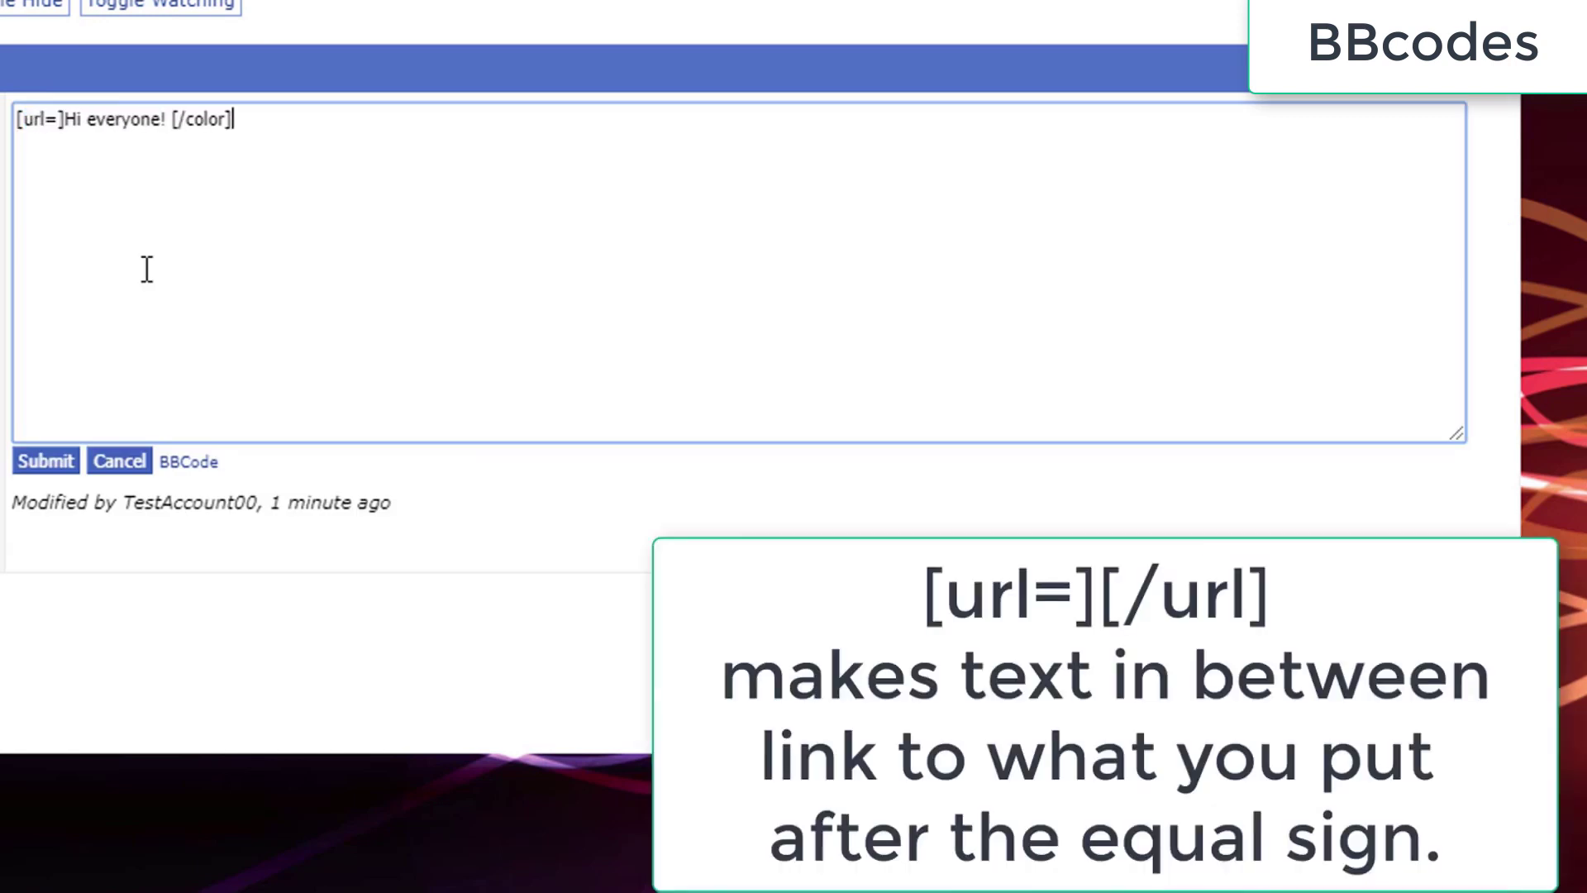
key("BackSpace")
key("BackSpace")
key("BackSpace")
key("BackSpace")
type("ir")
key("BackSpace")
key("BackSpace")
type("url")
Step: Paste the copied YouTube link after the equal sign in the opening url tag and submit the post
left_click(61, 119)
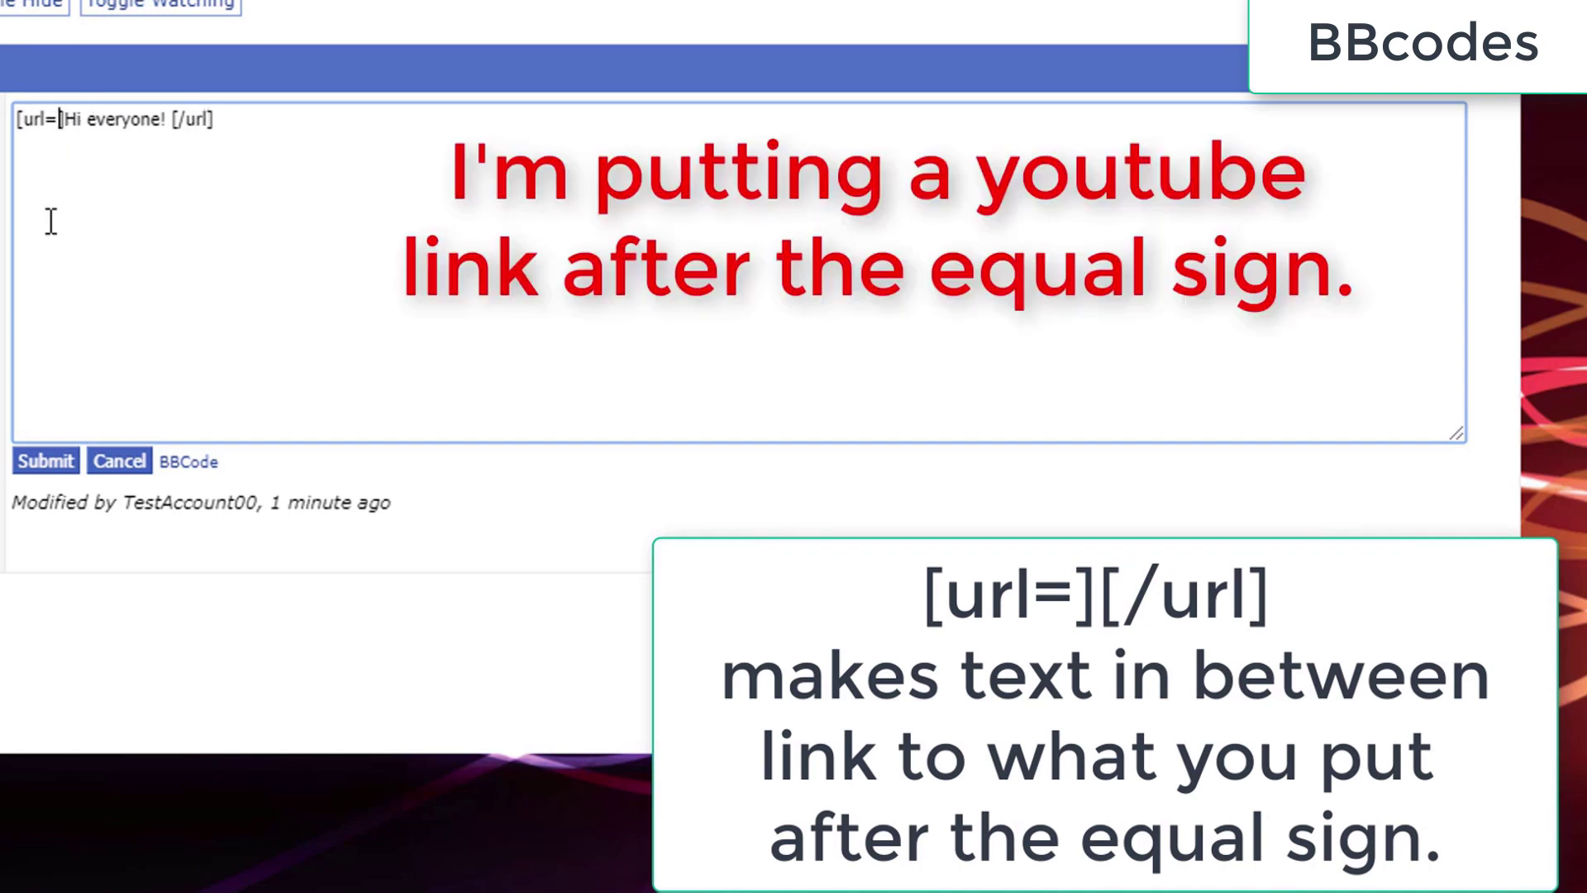
right_click(50, 222)
left_click(60, 126)
right_click(60, 124)
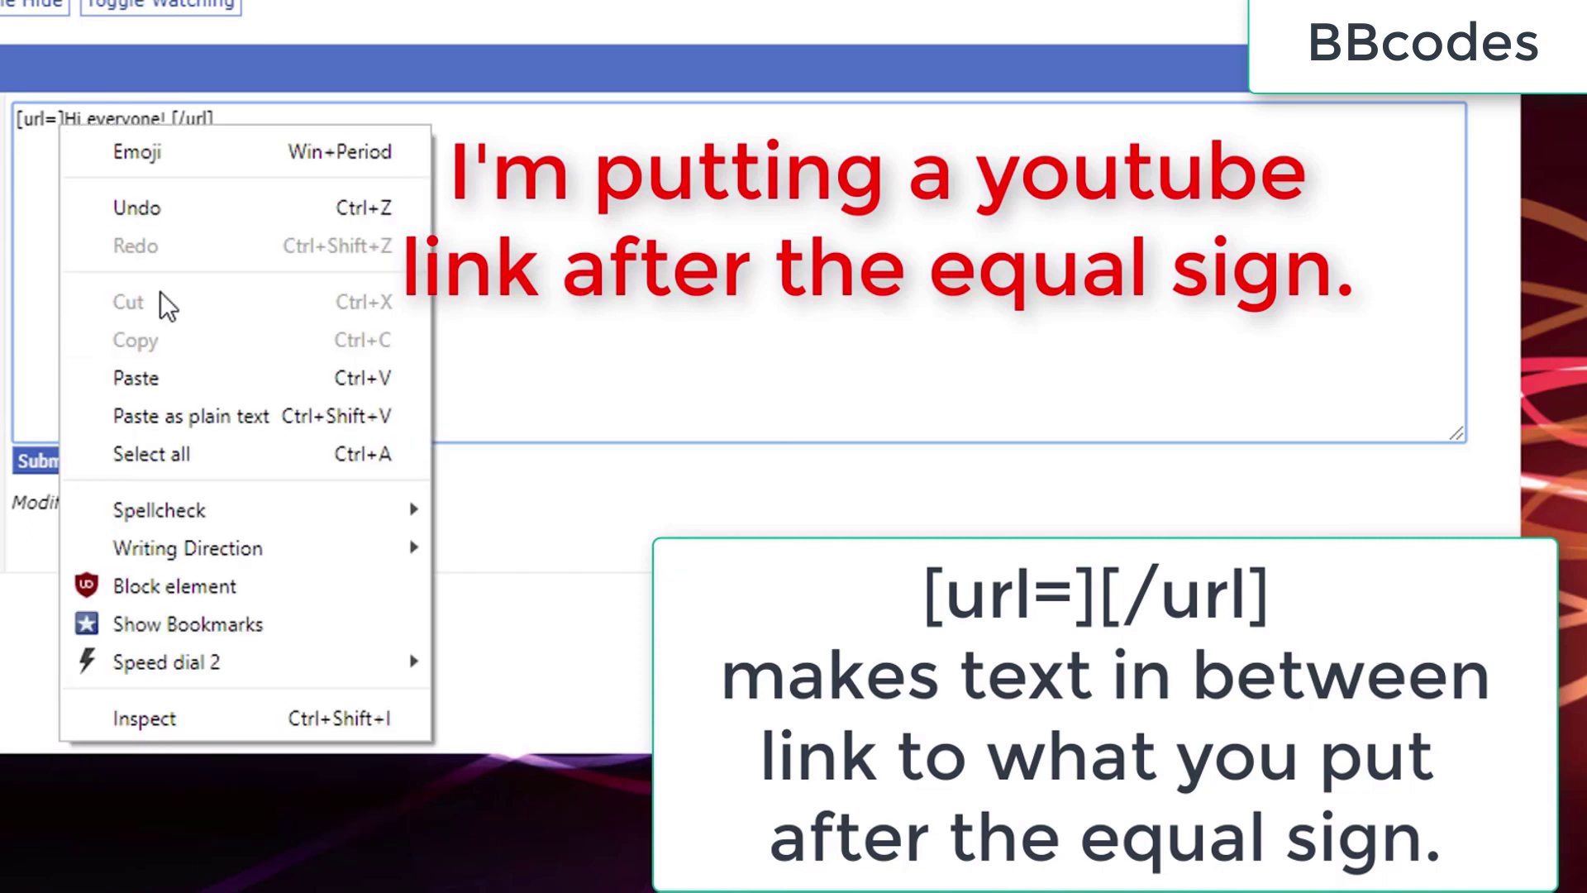
left_click(136, 378)
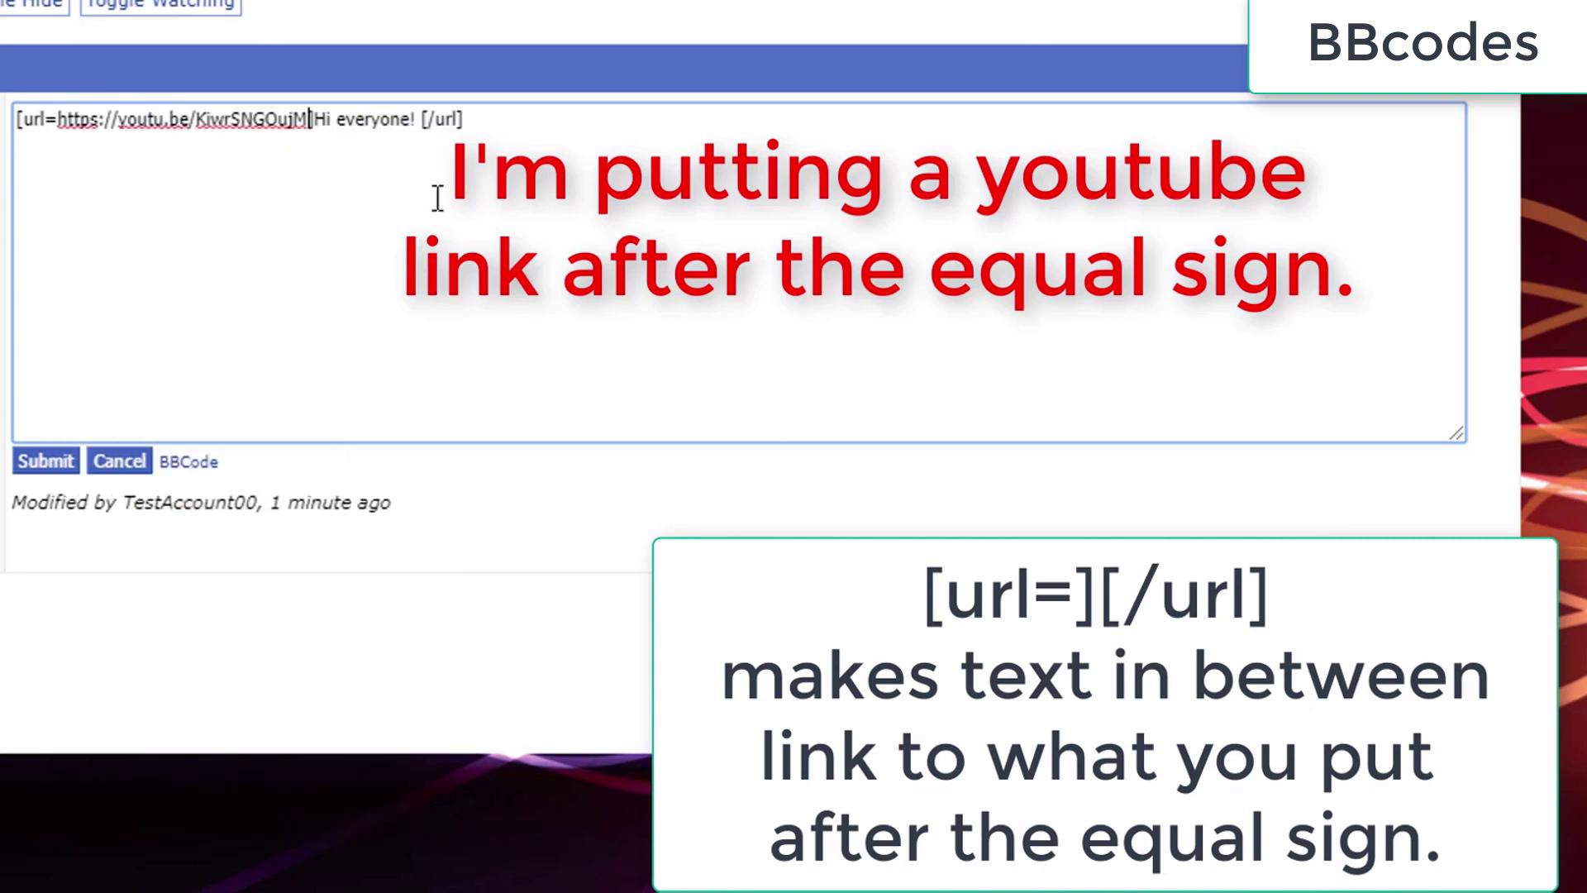
left_click(43, 460)
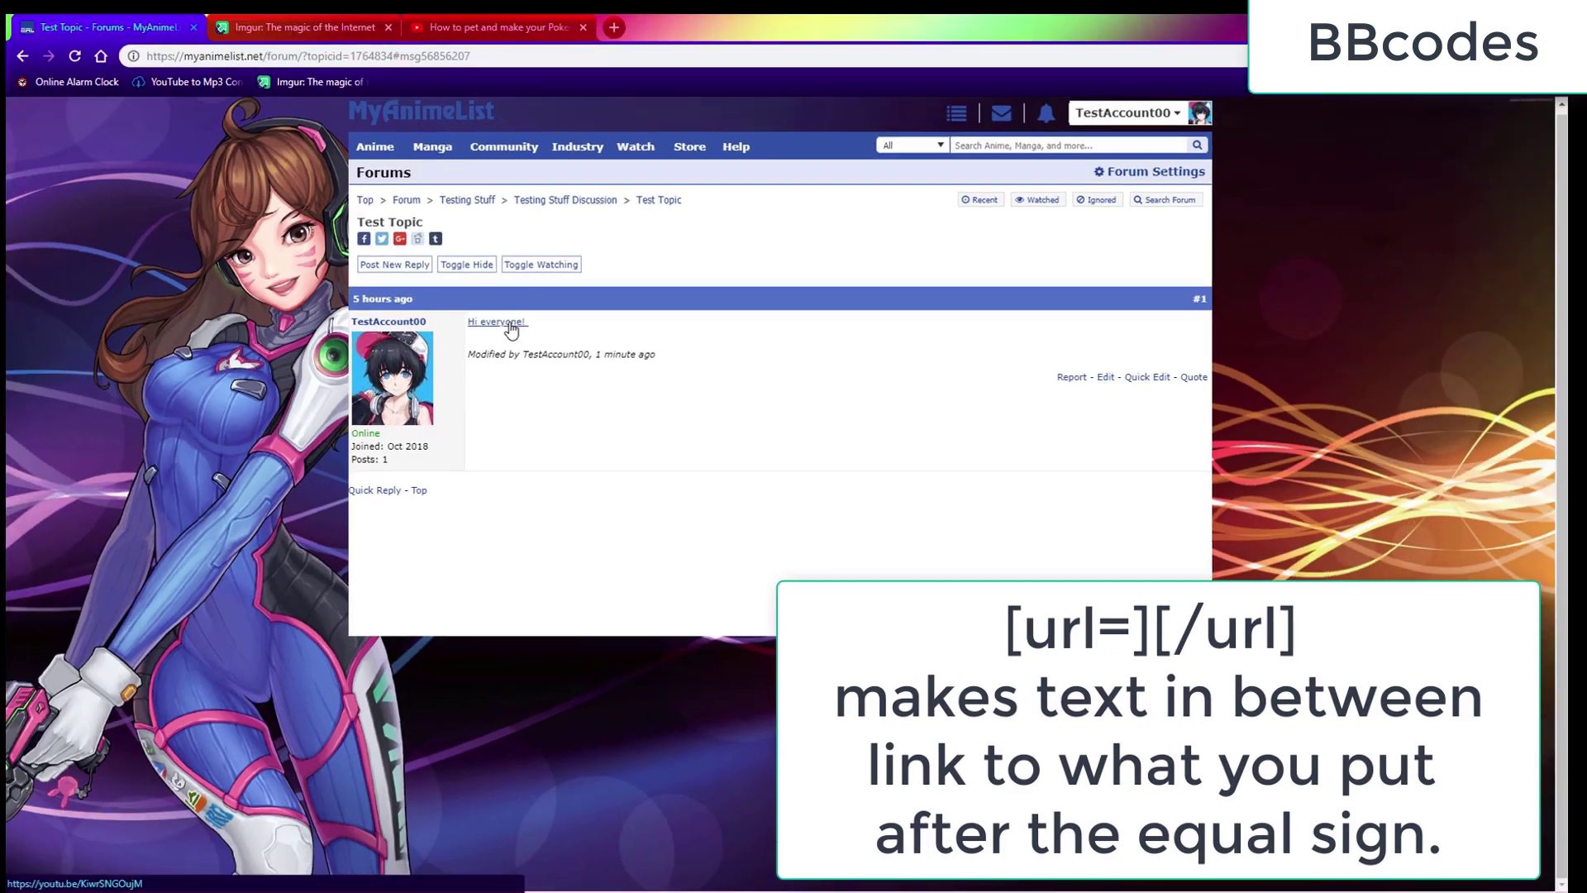
Step: Replace the url tags around "Hi everyone!" with [center] and [/center], and submit the post
left_click(99, 116)
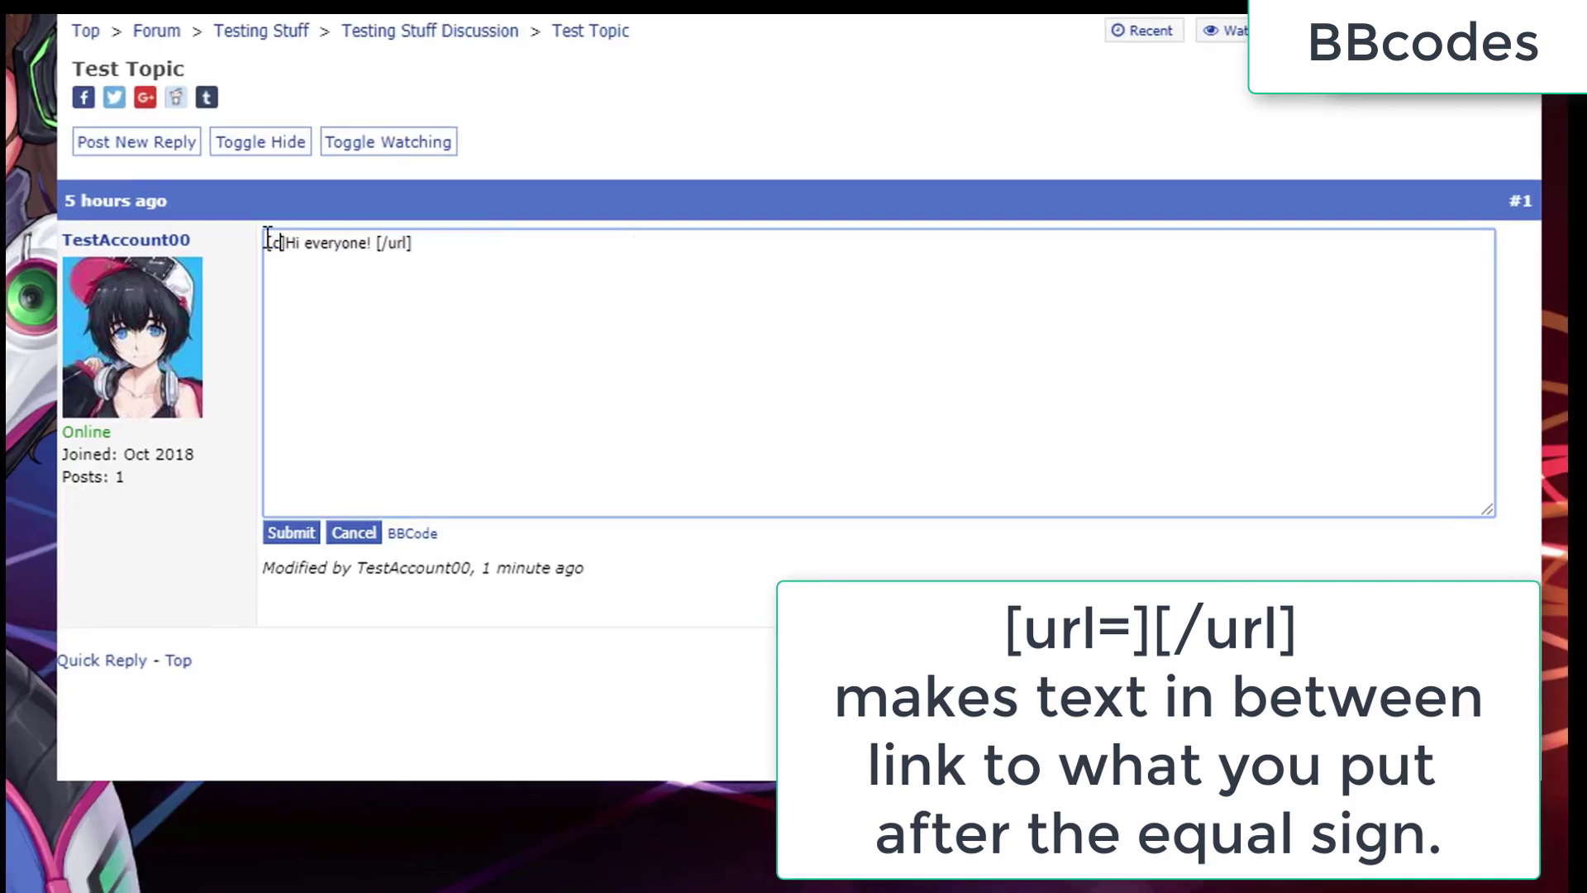
type("enter]Hi everyone! [/url]")
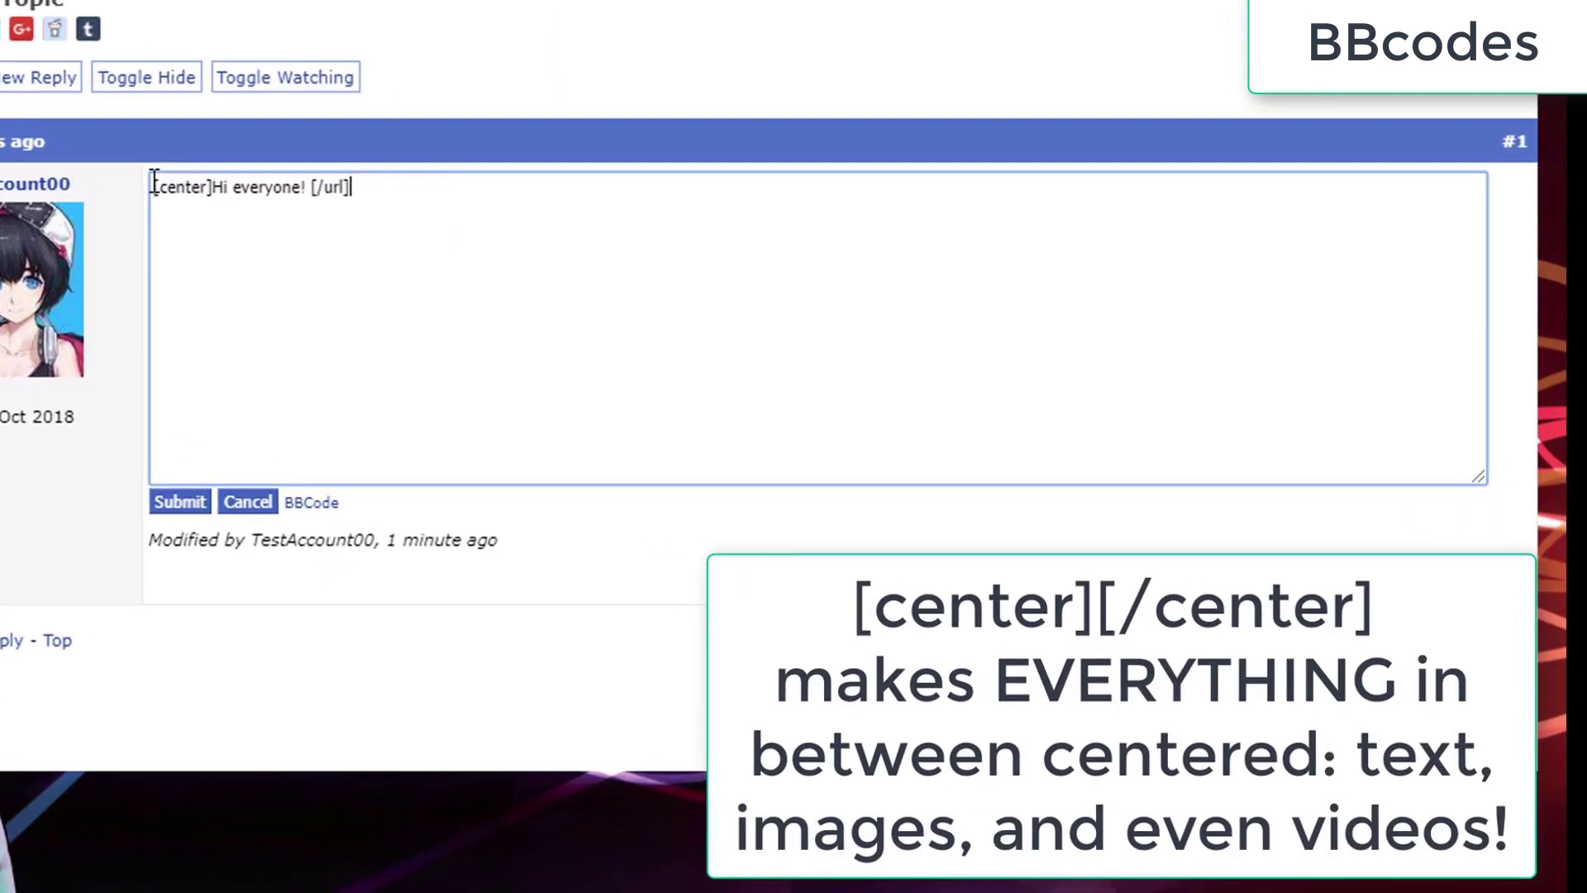
key("BackSpace")
key("BackSpace")
key("BackSpace")
type("ce")
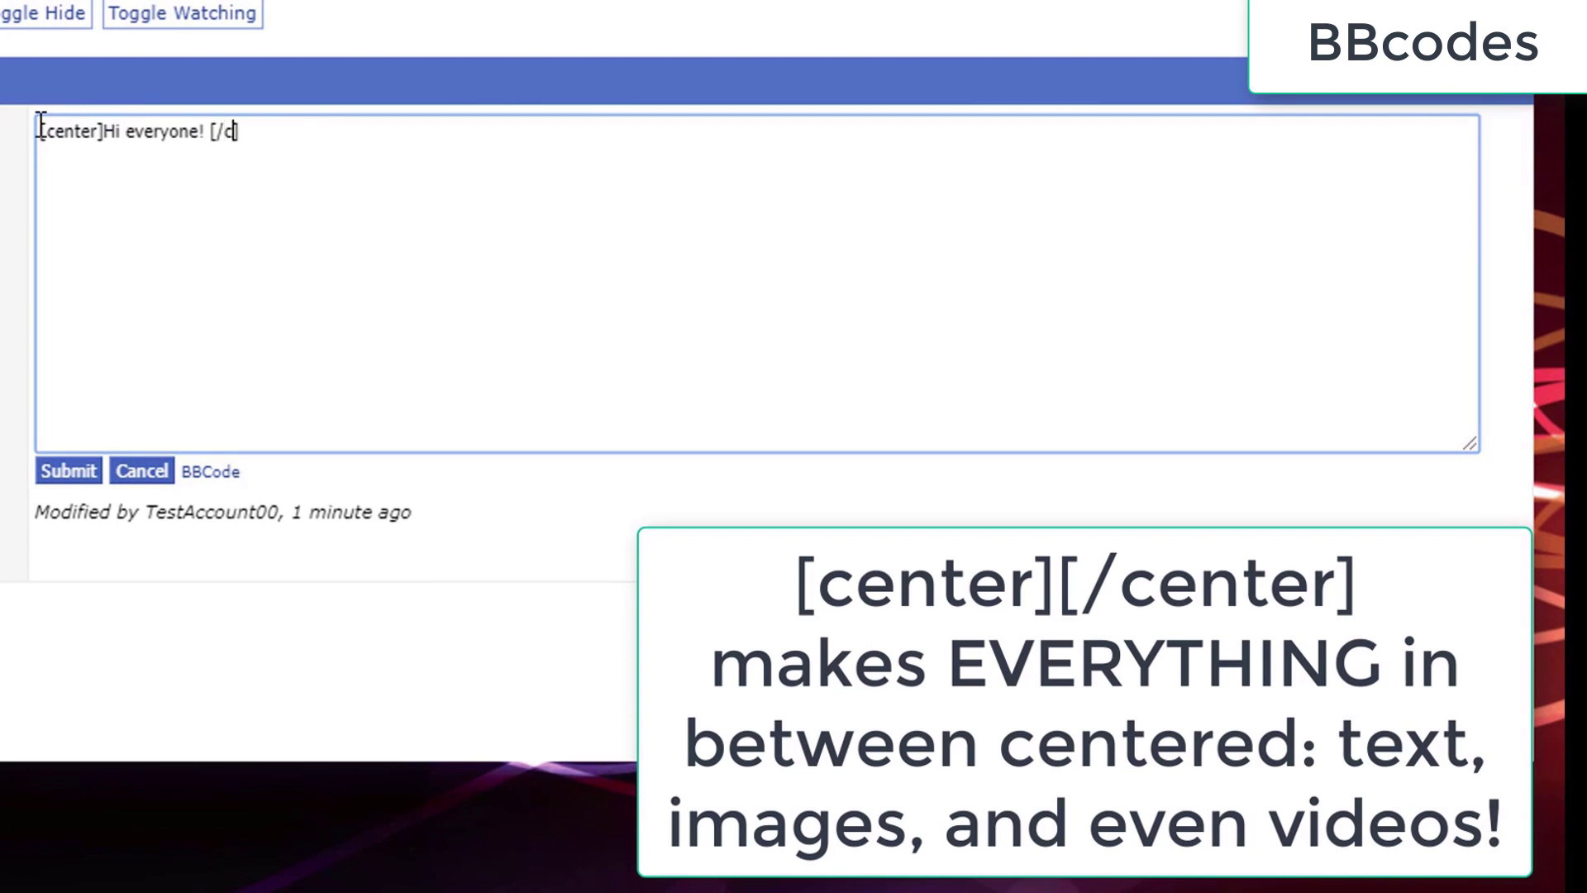
type("enter]")
left_click(78, 484)
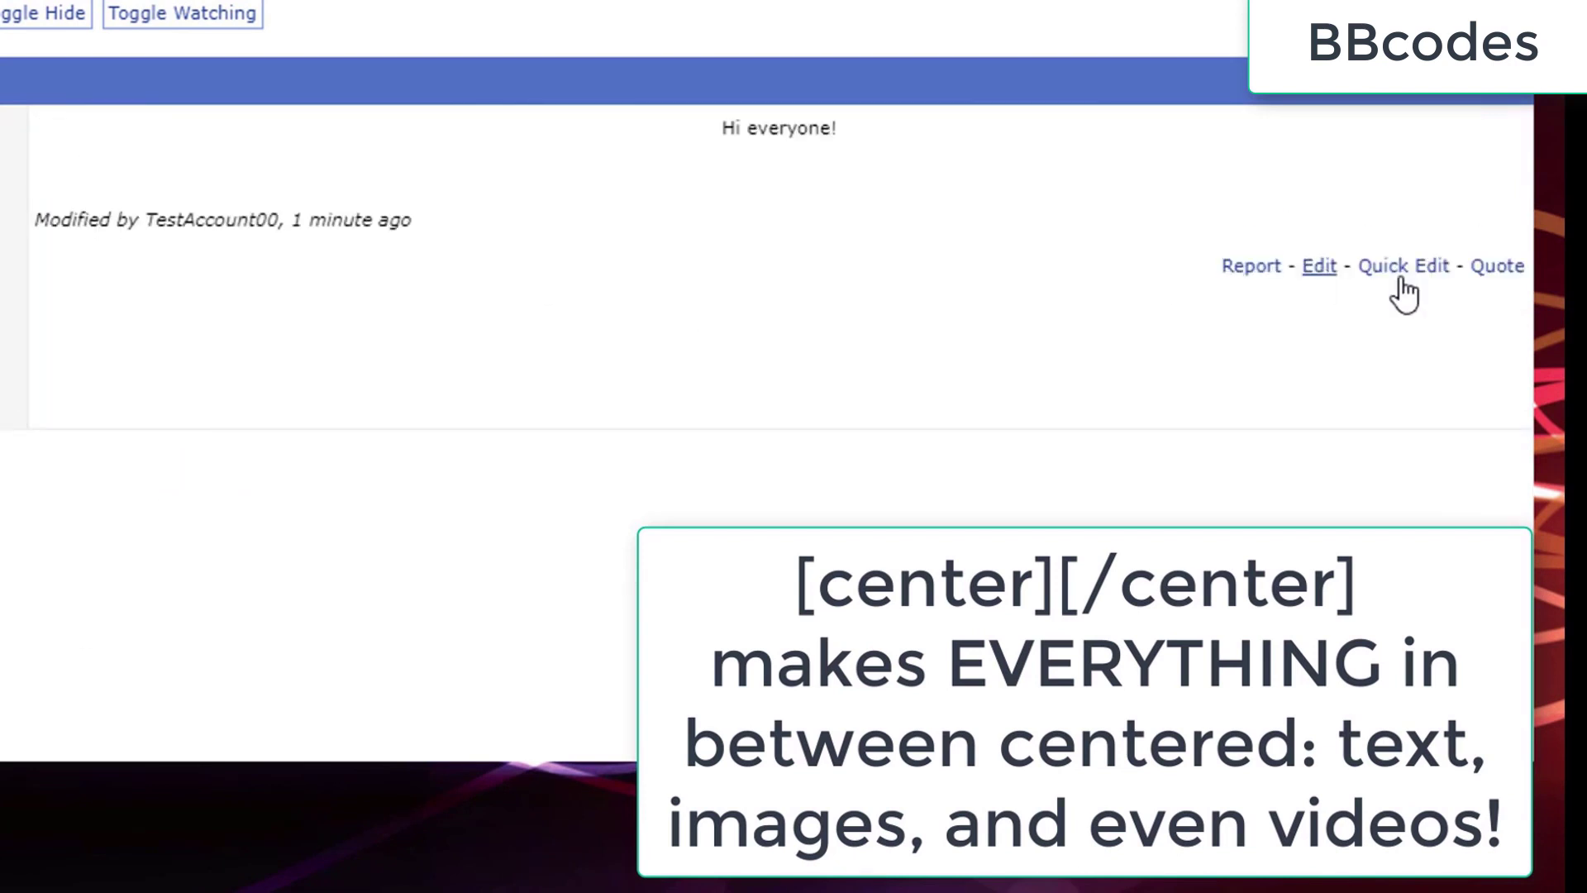
Step: Replace the center tags around "Hi everyone!" with [right] and [/right], and submit the post
left_click(1405, 273)
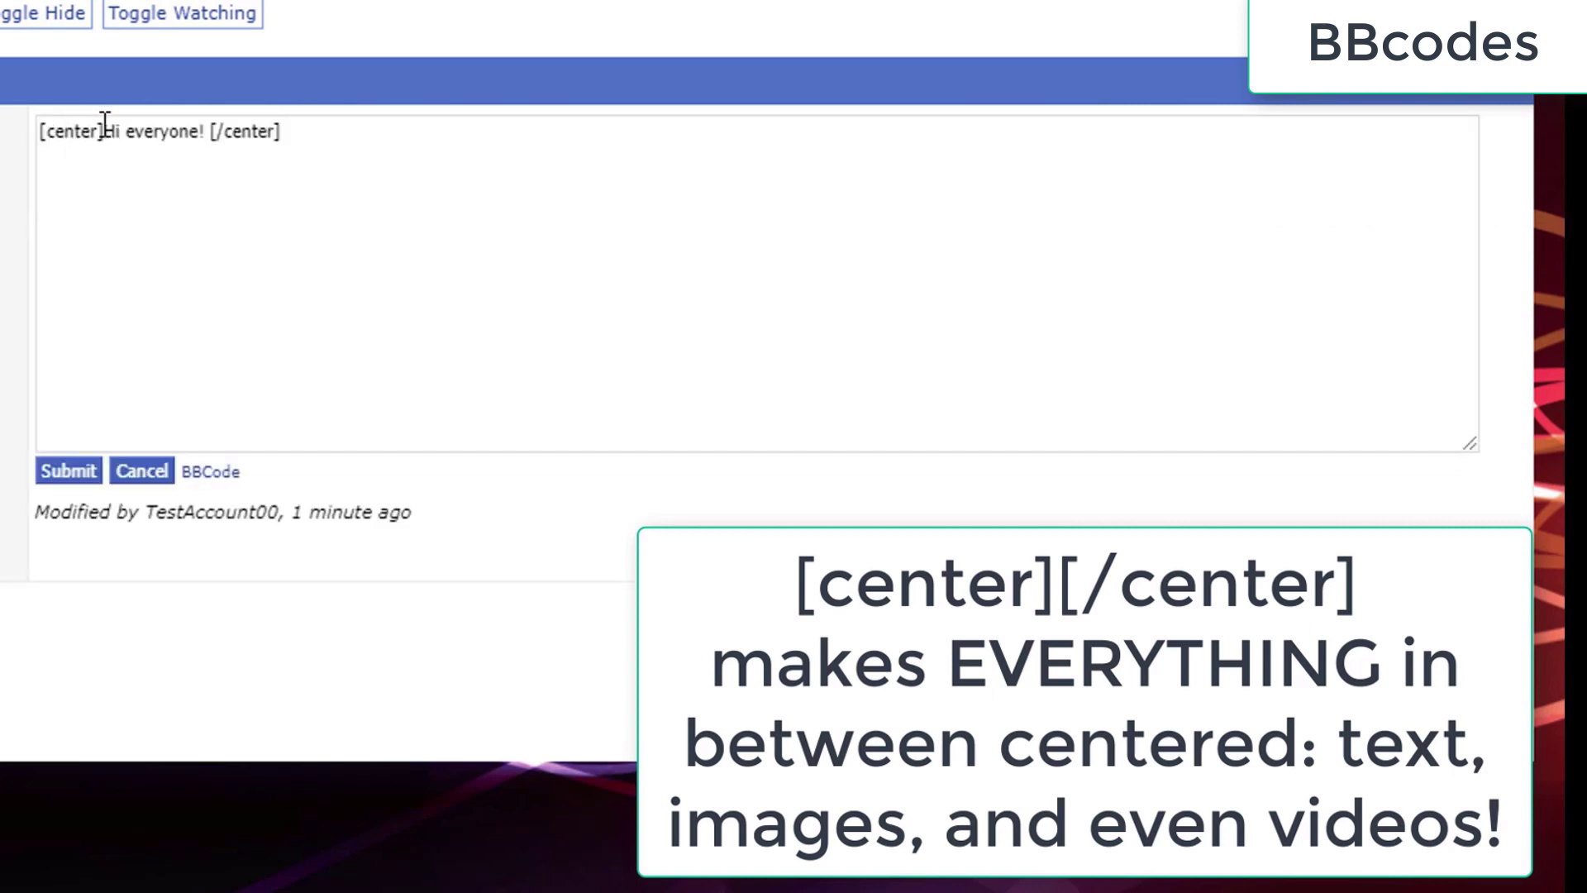
left_click_drag(101, 129, 49, 125)
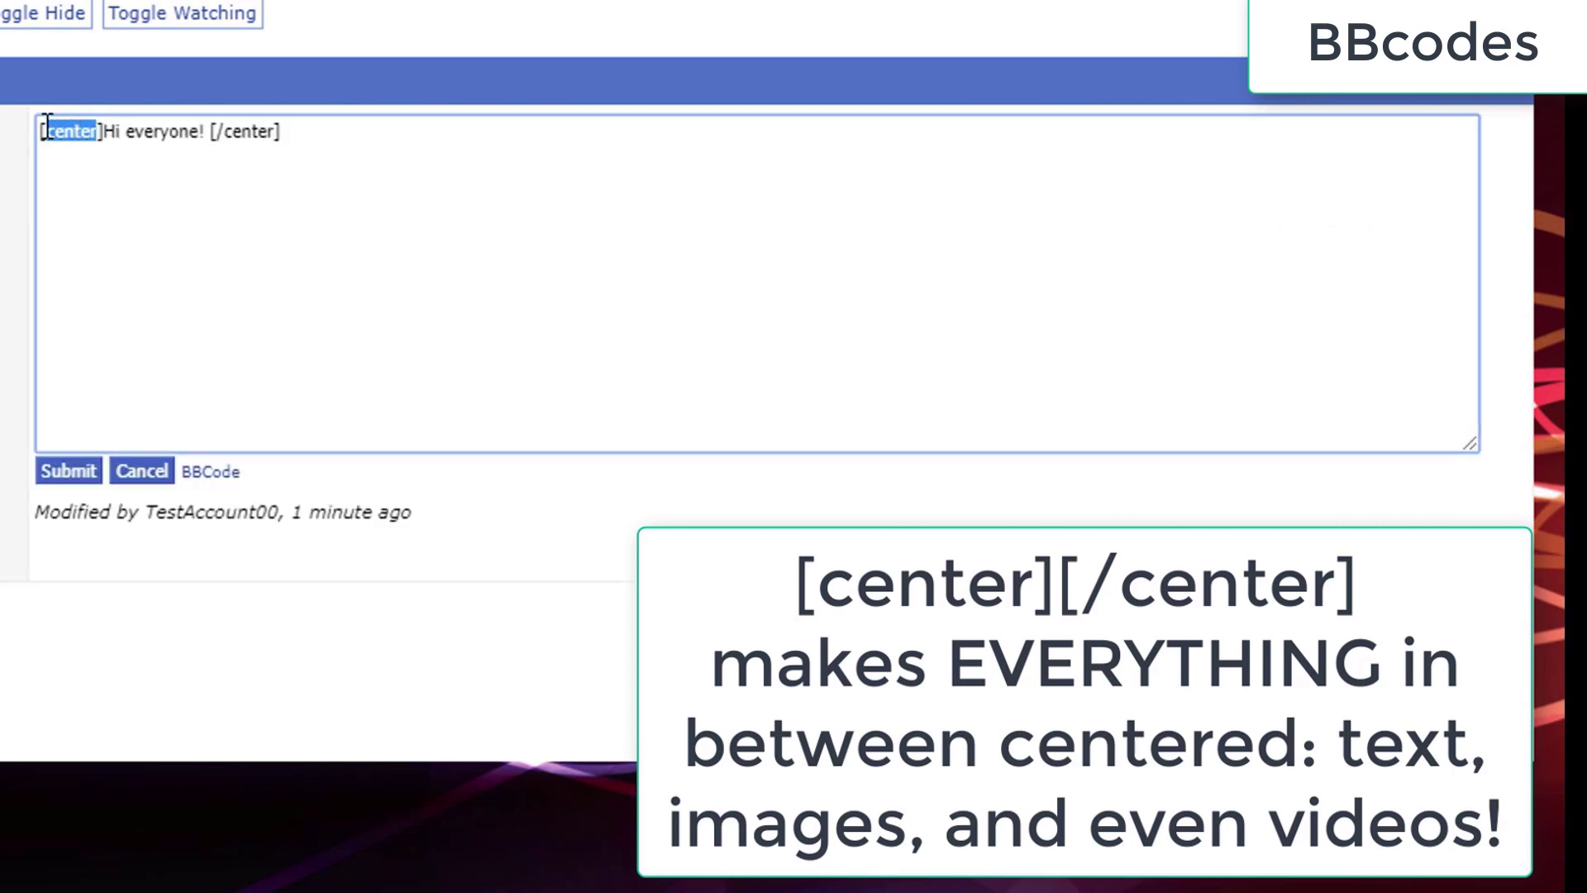
type("right")
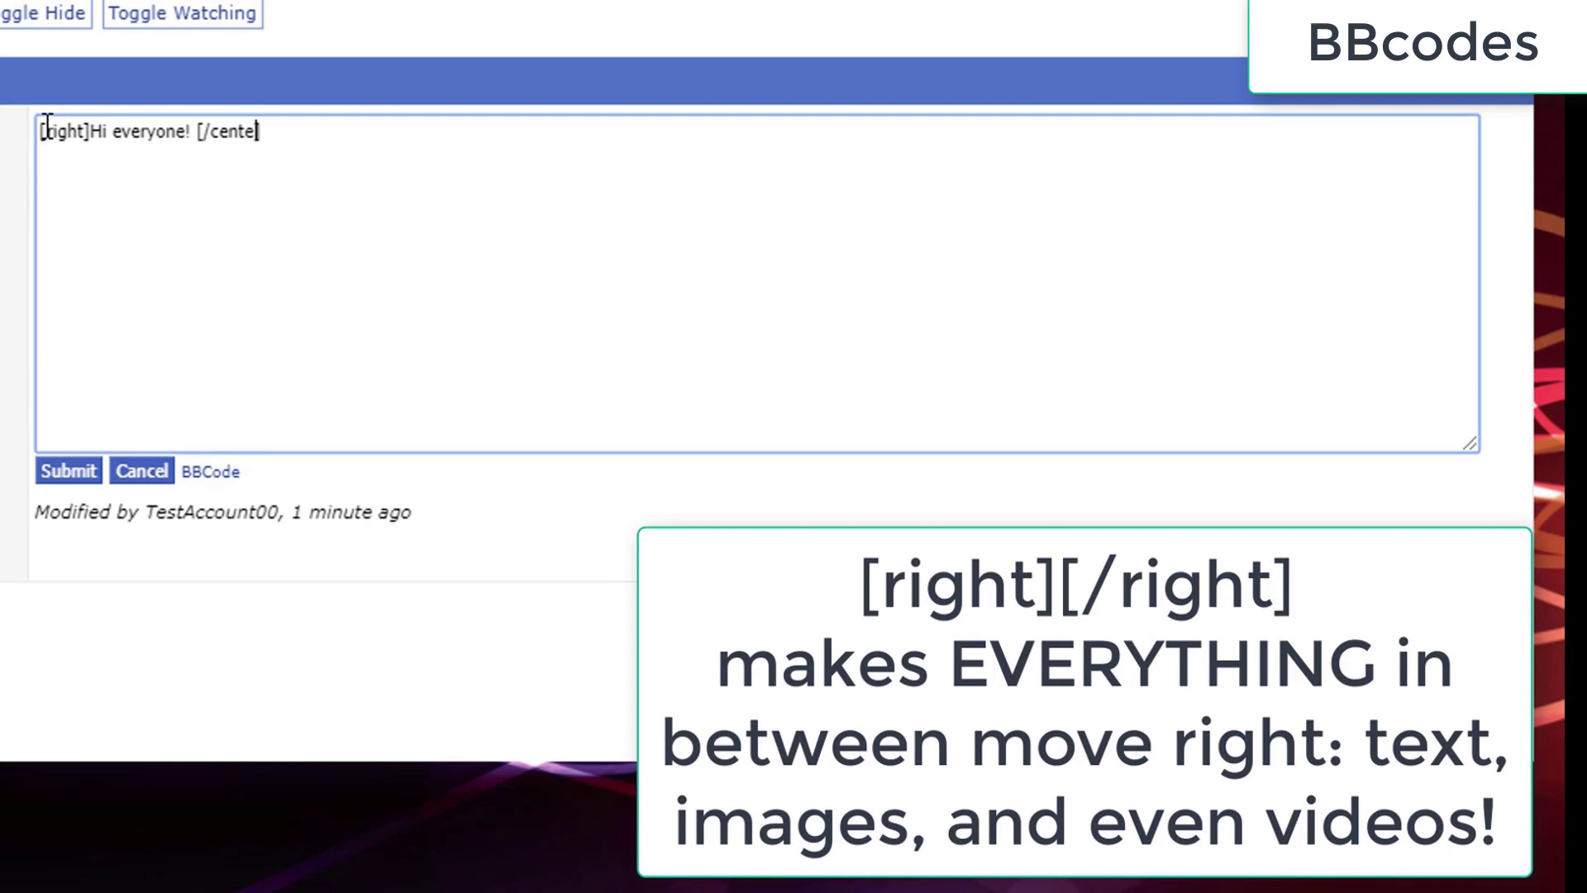
key("BackSpace")
key("BackSpace")
key("BackSpace")
type("righ")
left_click(58, 475)
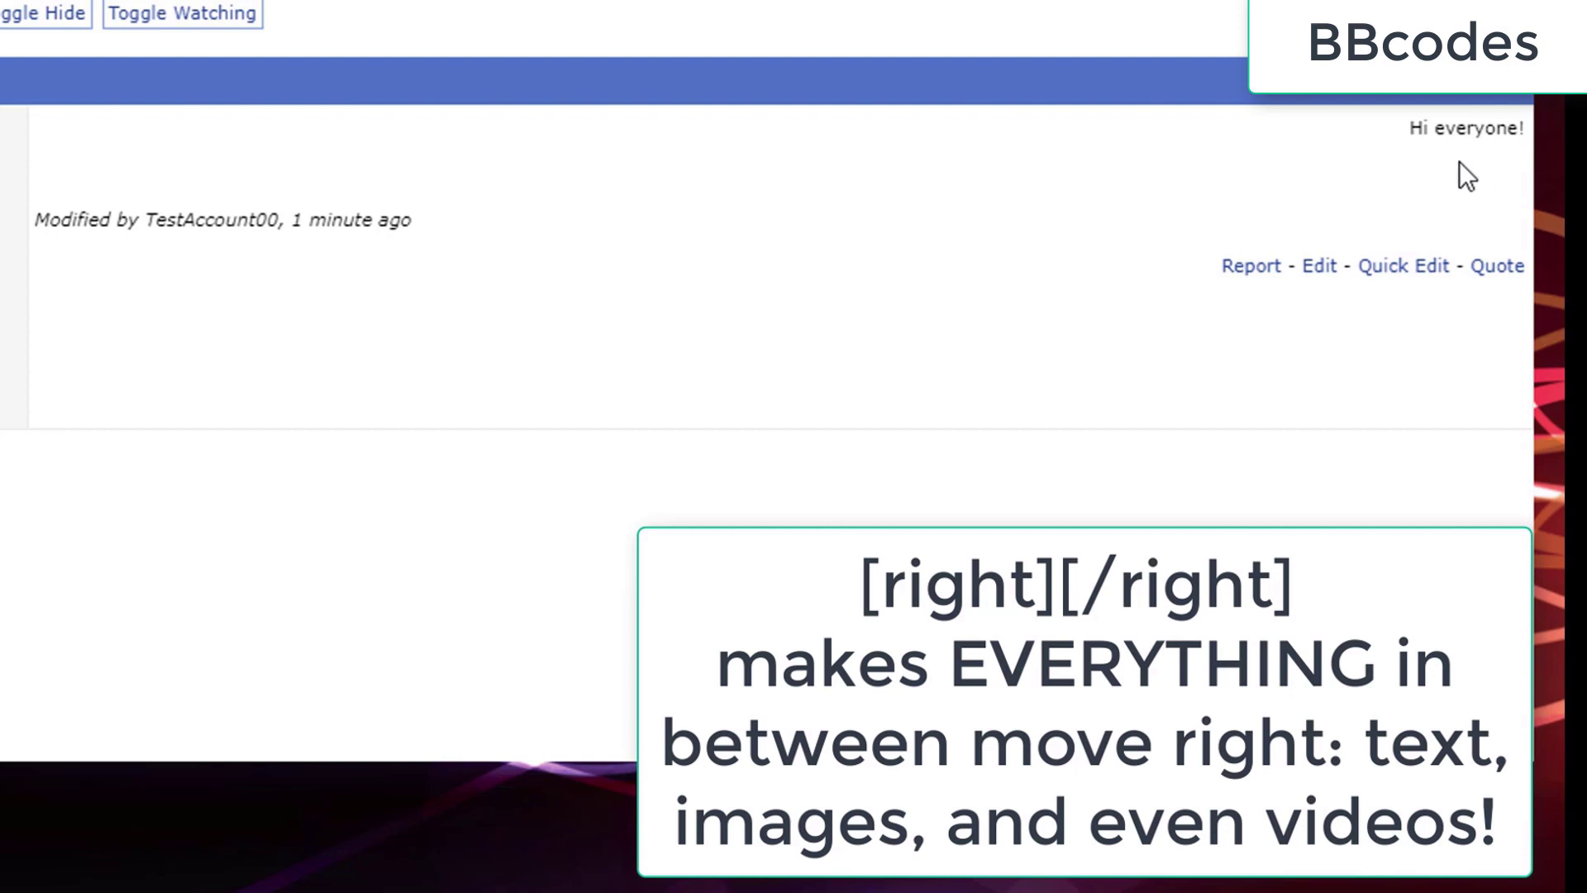
Step: Reopen the post for quick editing and replace the right tags around "Hi everyone!" with [list] and [/list]
left_click(1405, 266)
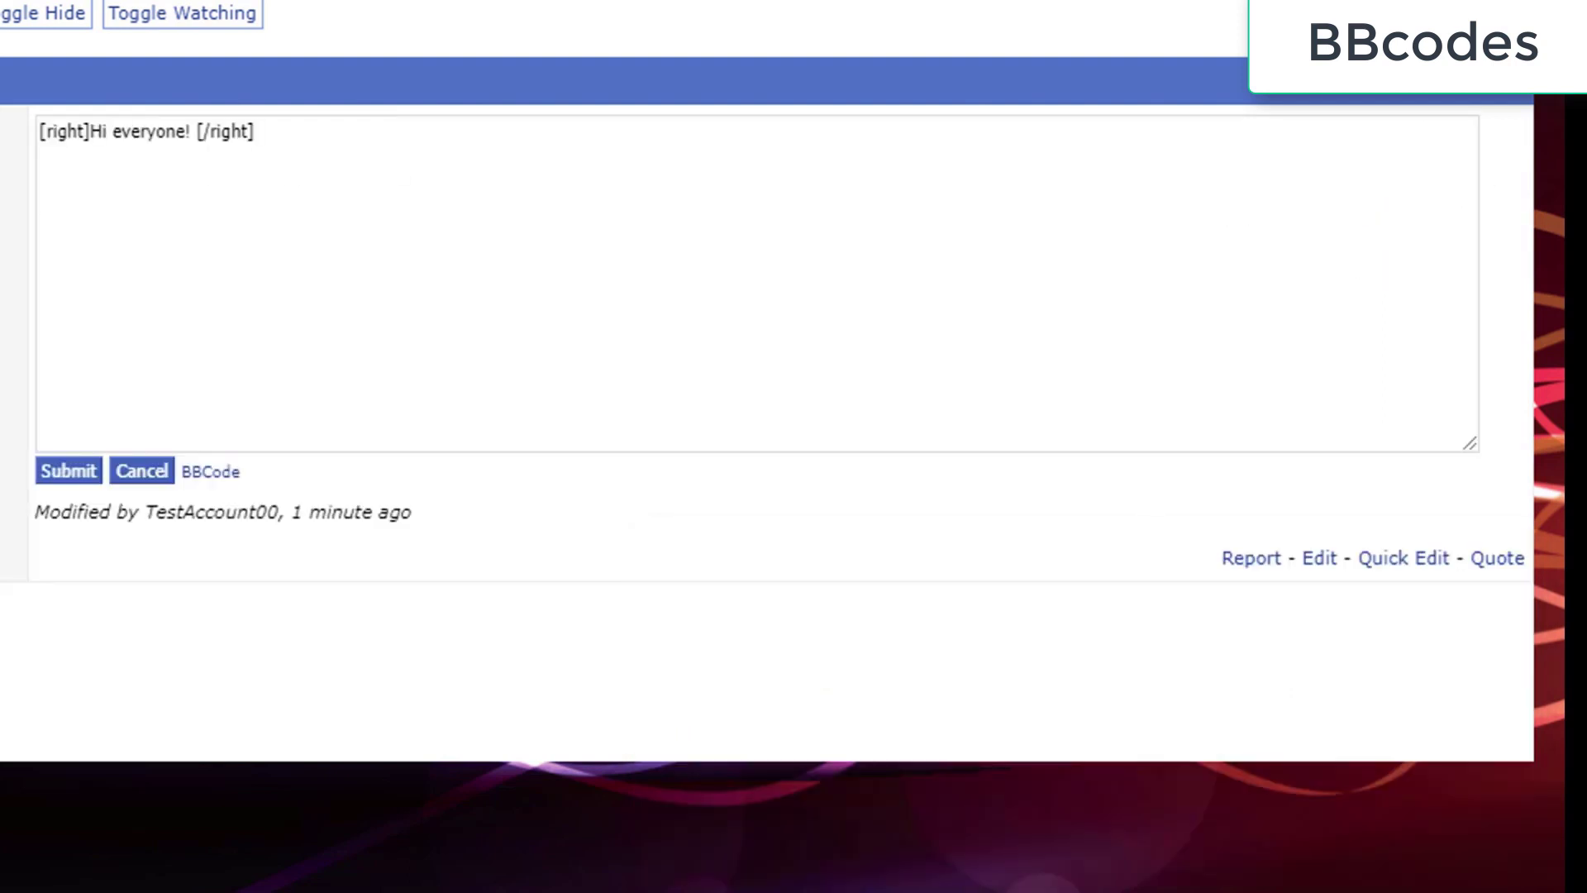
double_click(66, 131)
type("list")
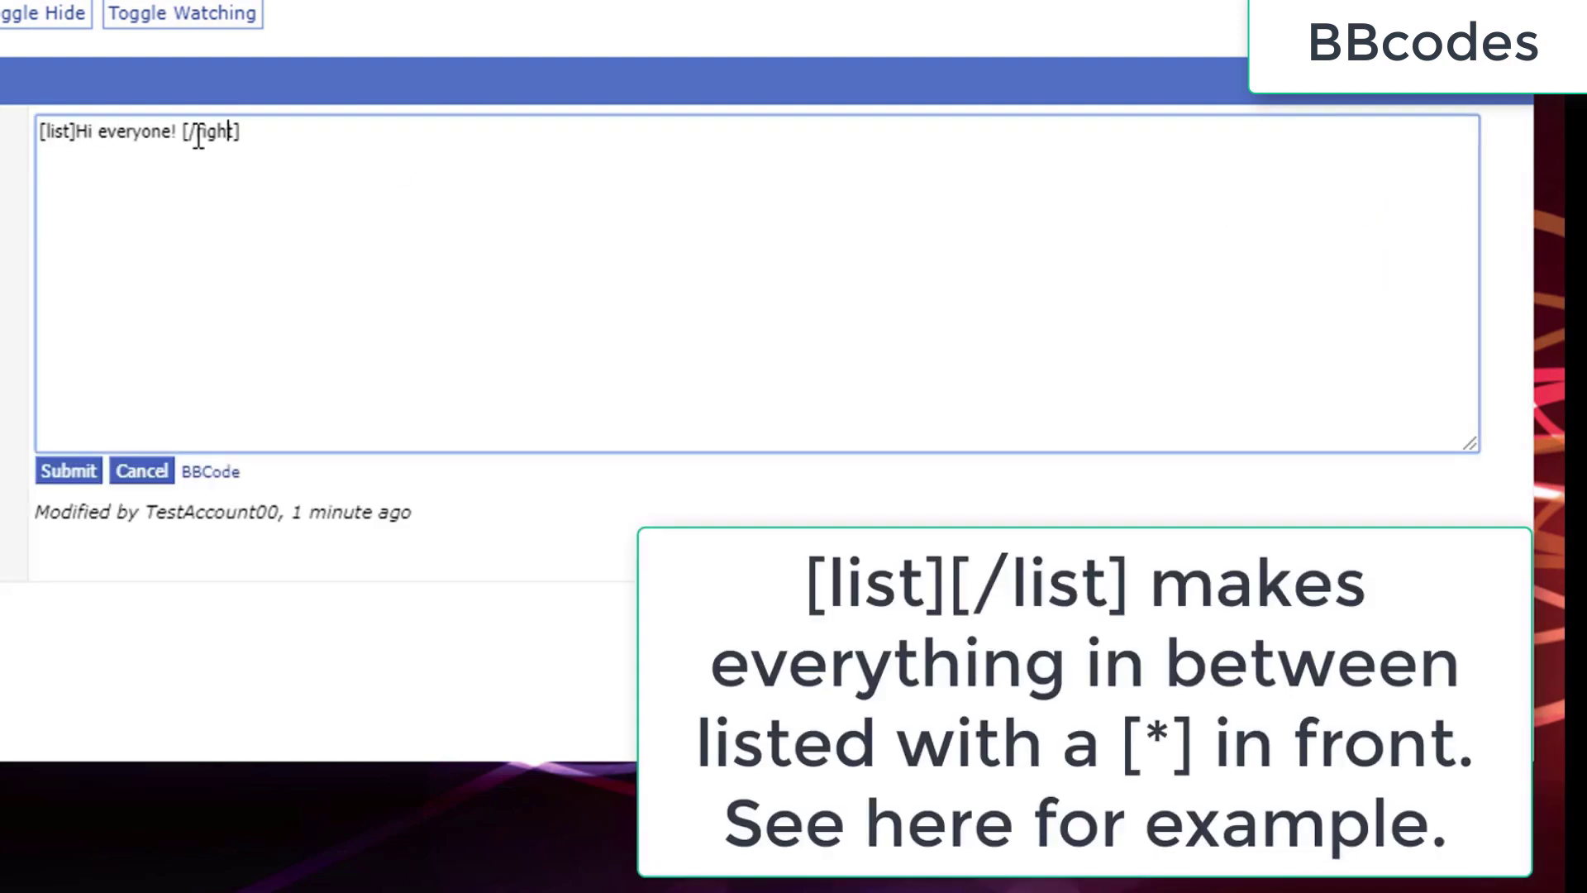
key("BackSpace")
key("BackSpace")
type("list")
Step: Add the list items [*]1 and [*]2 on separate lines below "Hi everyone!" and submit the post
left_click(199, 137)
left_click(185, 132)
key("Return")
type("[*]1")
key("Return")
type("[*]")
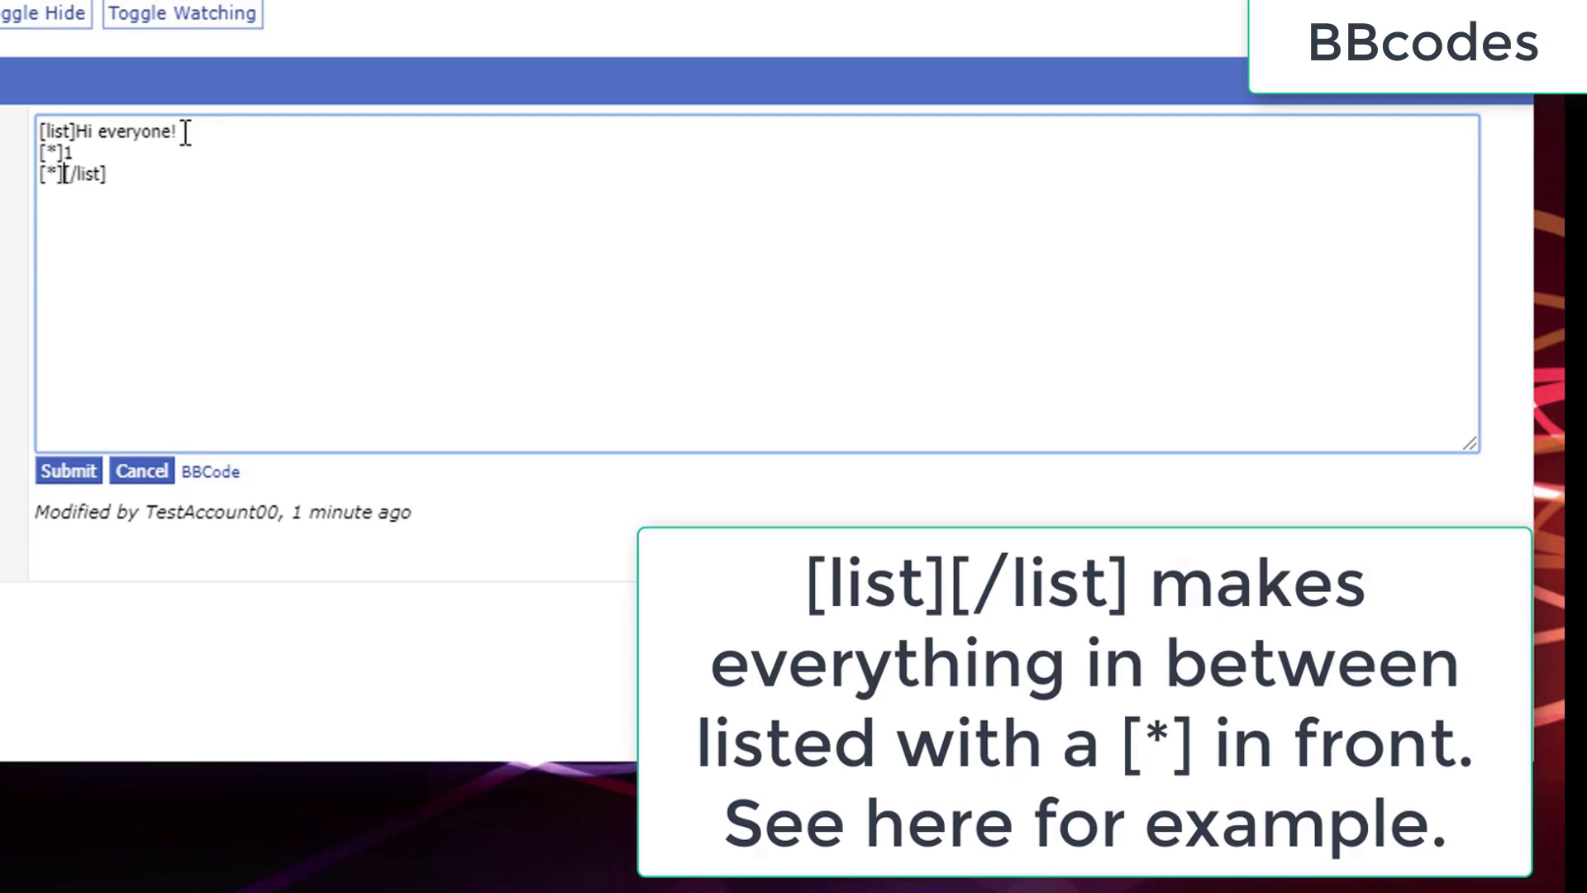
type("2")
left_click(50, 471)
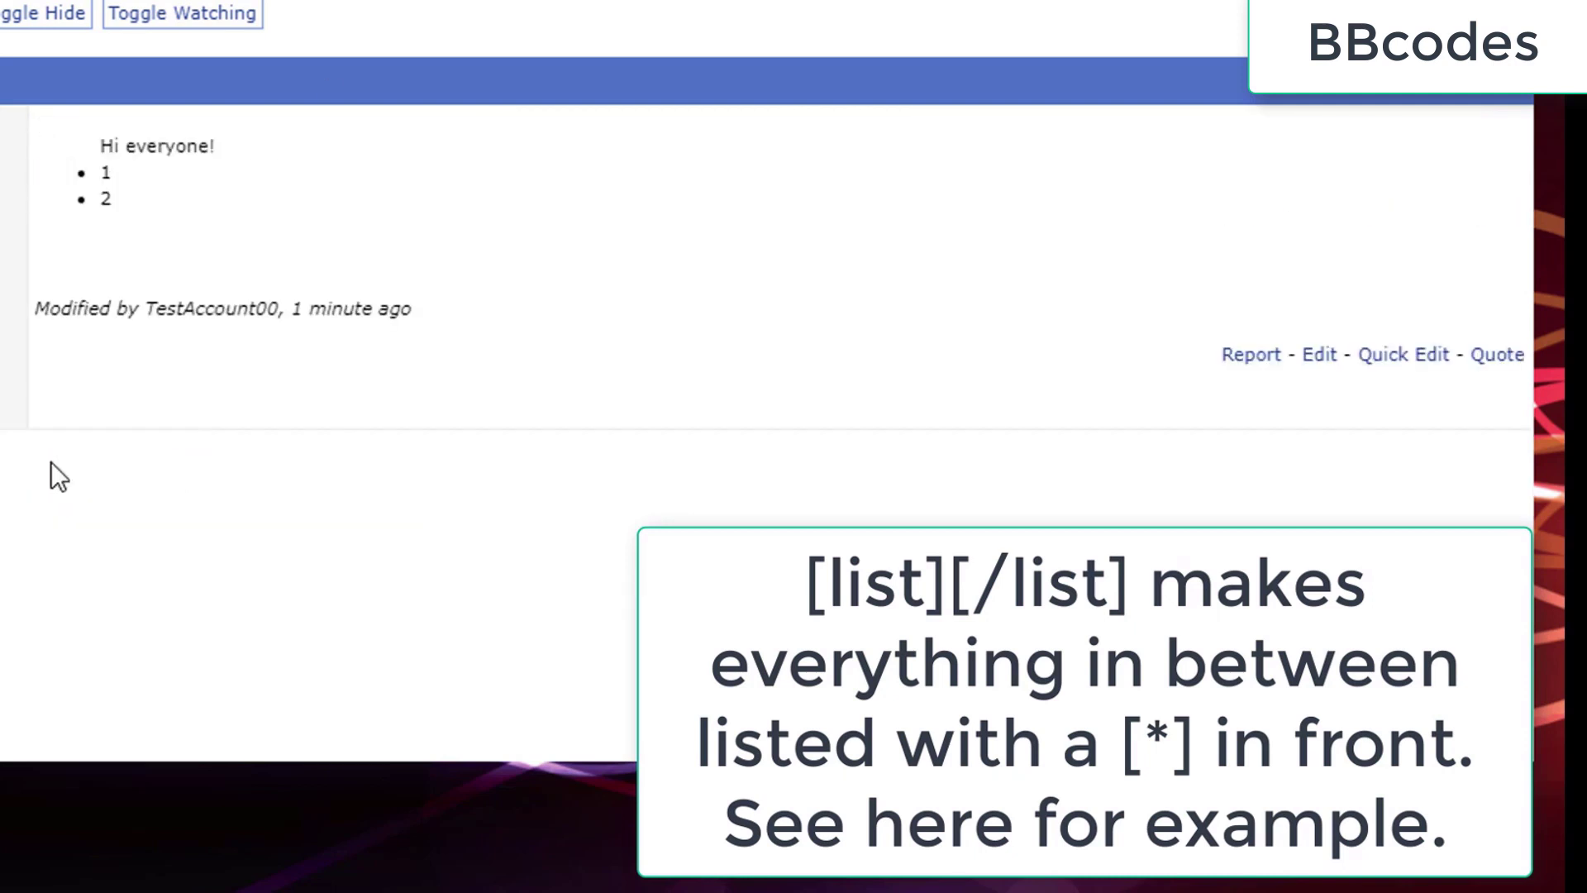
Step: Change the opening list tag to [list=1] to number the items, and submit the post
double_click(290, 200)
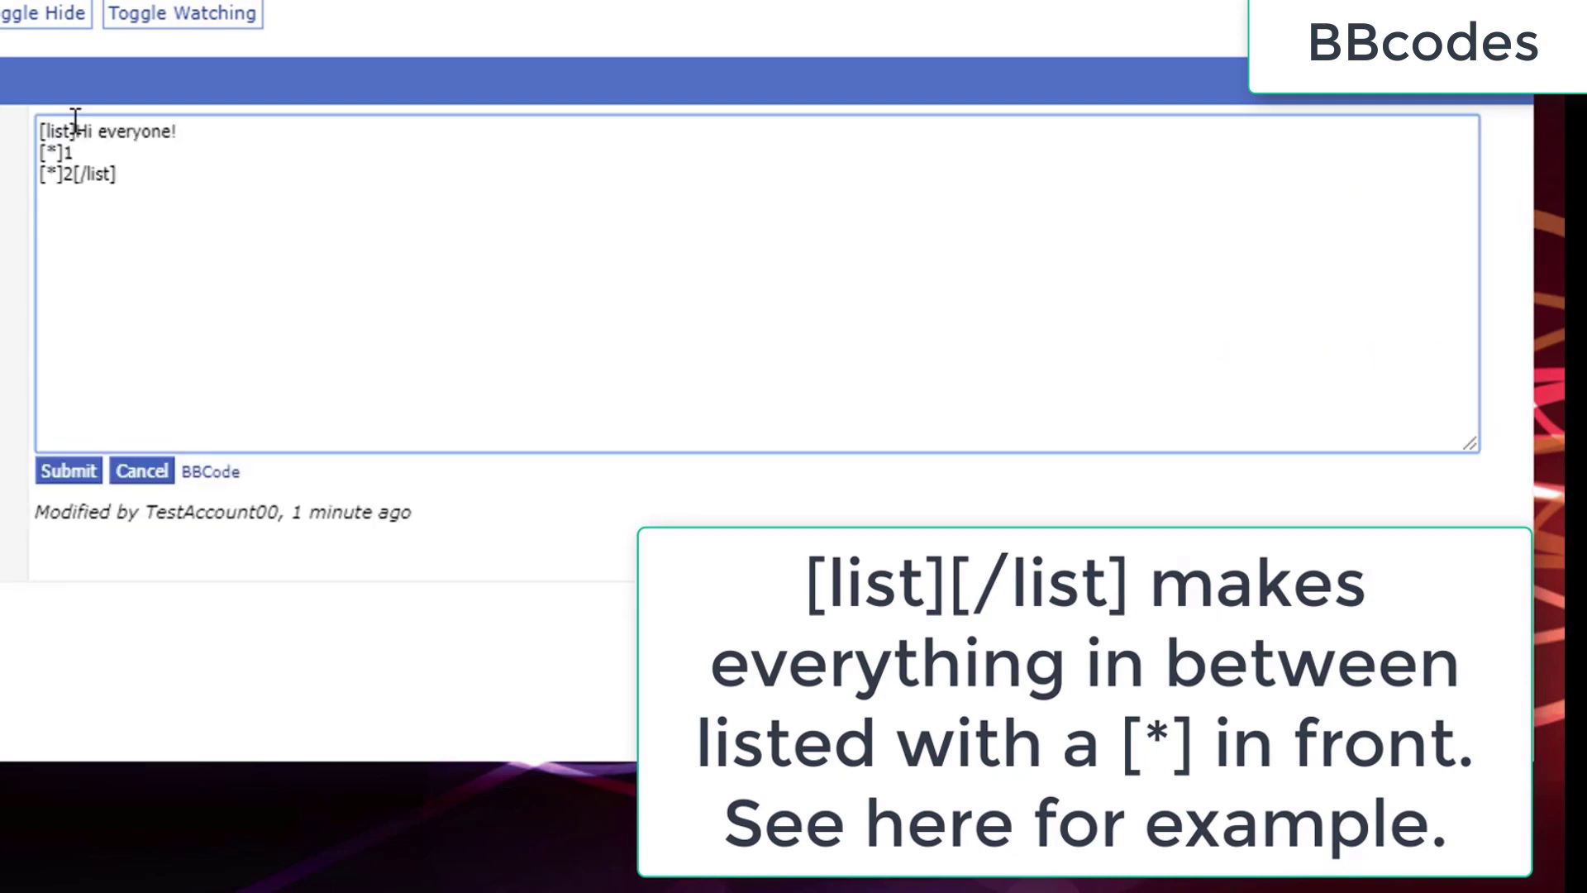
left_click(78, 131)
type("=1")
left_click(68, 471)
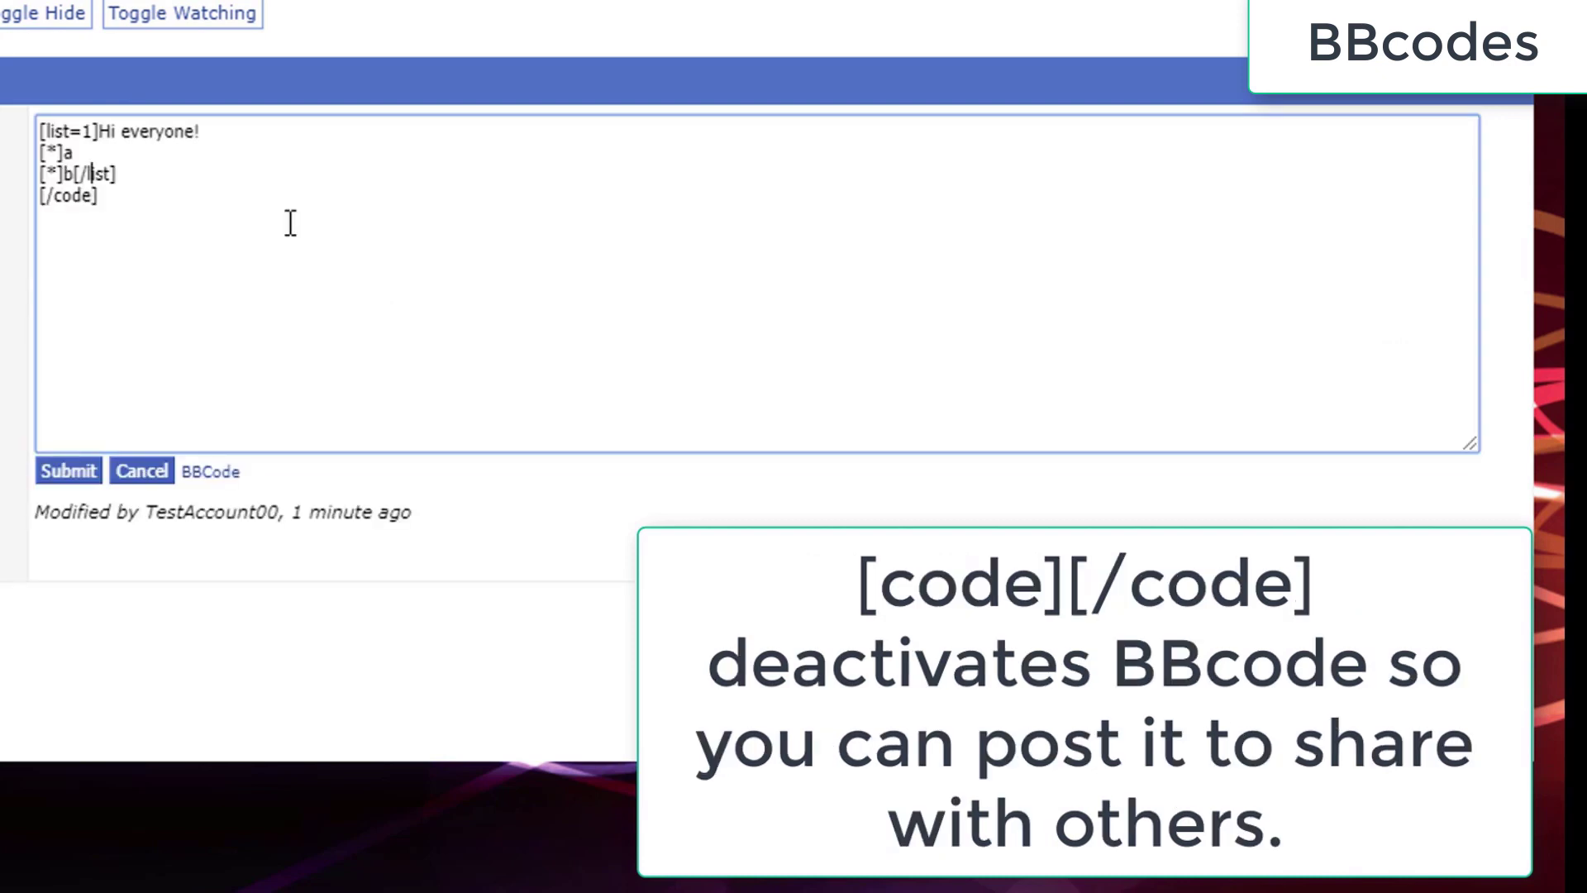
Step: Add an opening [code] tag on its own line above the list, and submit the post
key("Return")
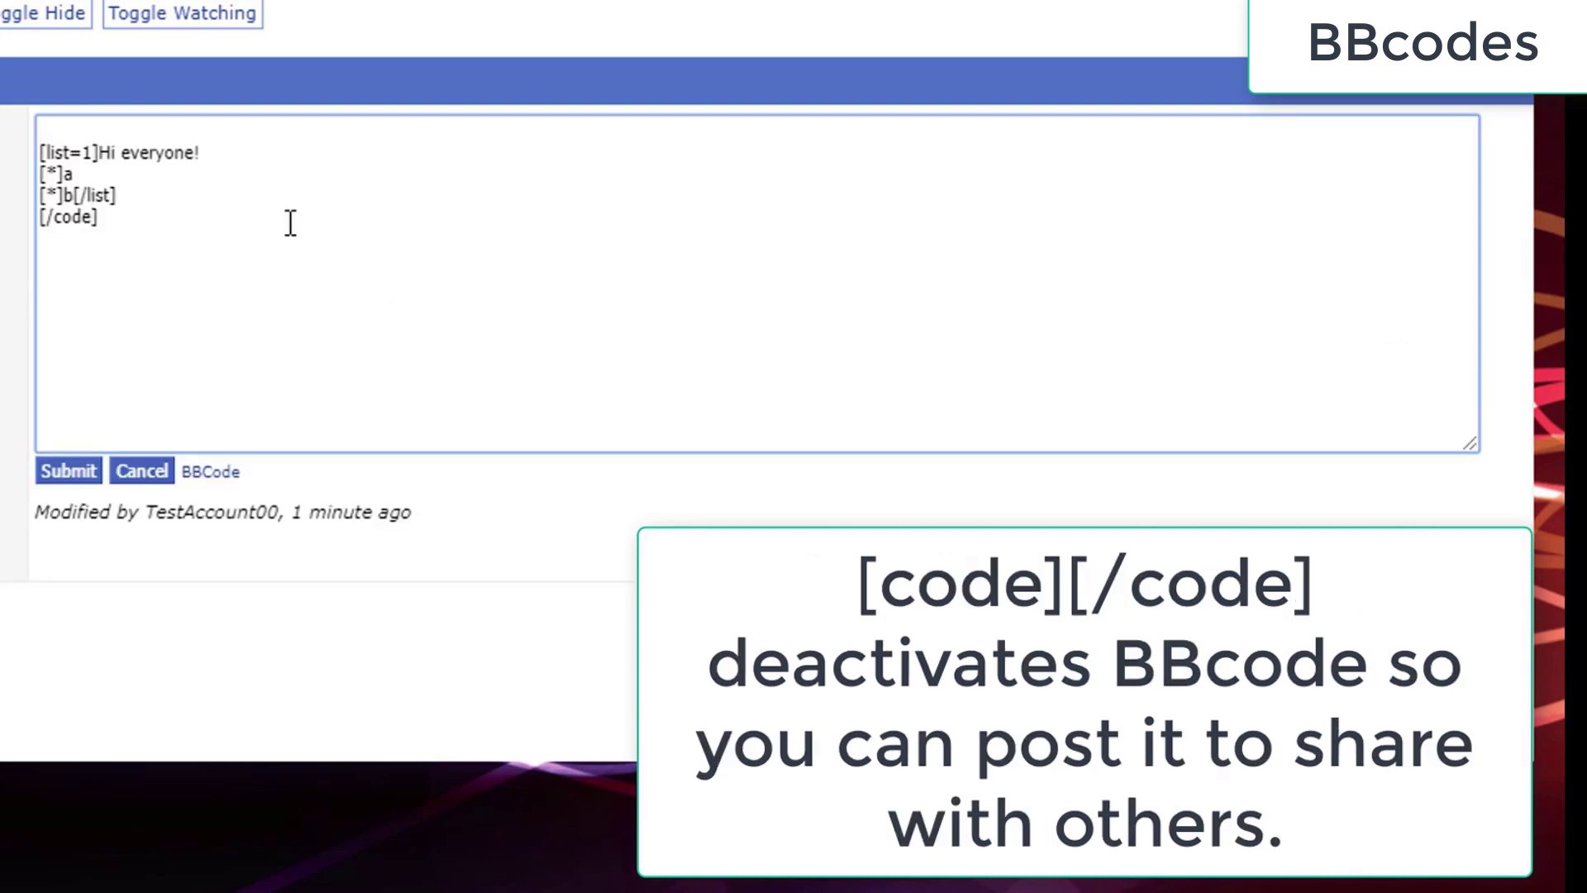
type("[code")
left_click(73, 472)
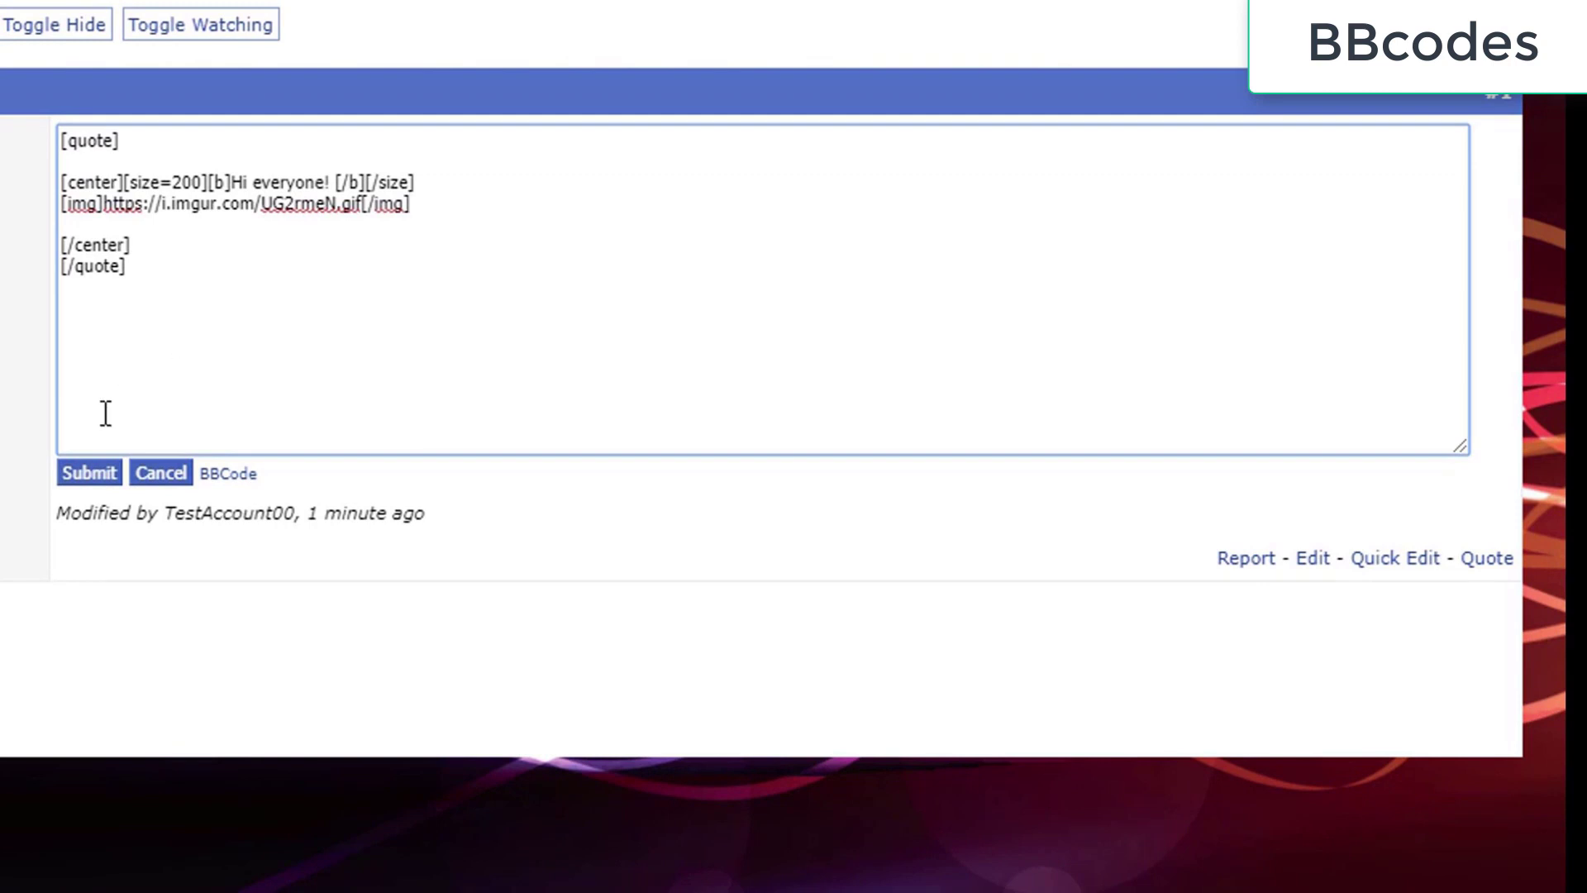
Step: Submit the post with center nested inside quote, and resubmit it with [/center] placed after [/quote]
left_click(79, 477)
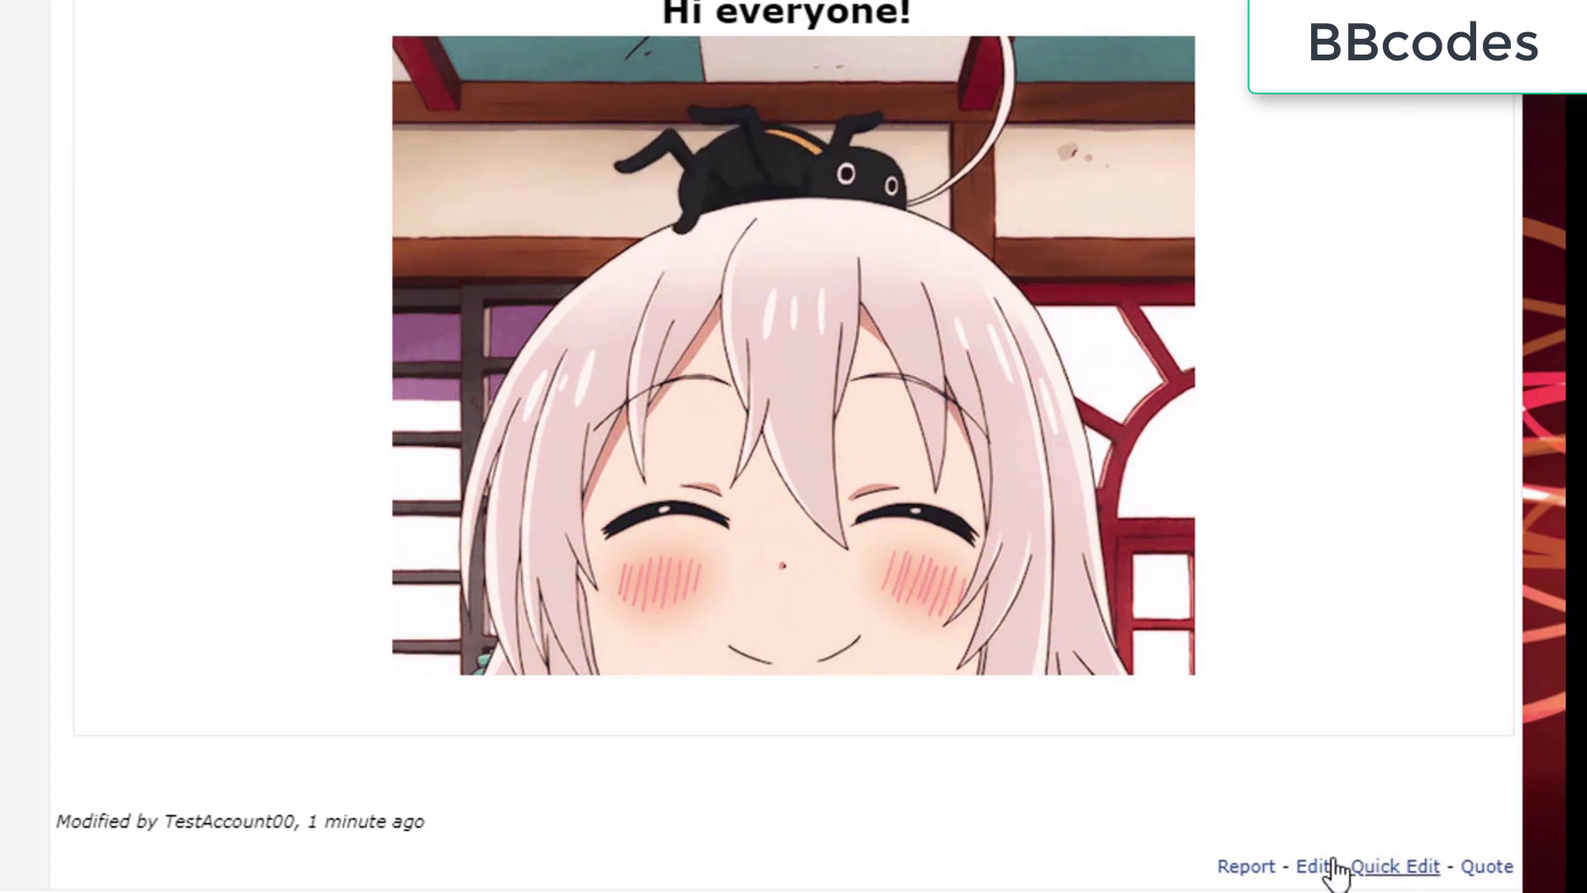
left_click(1393, 868)
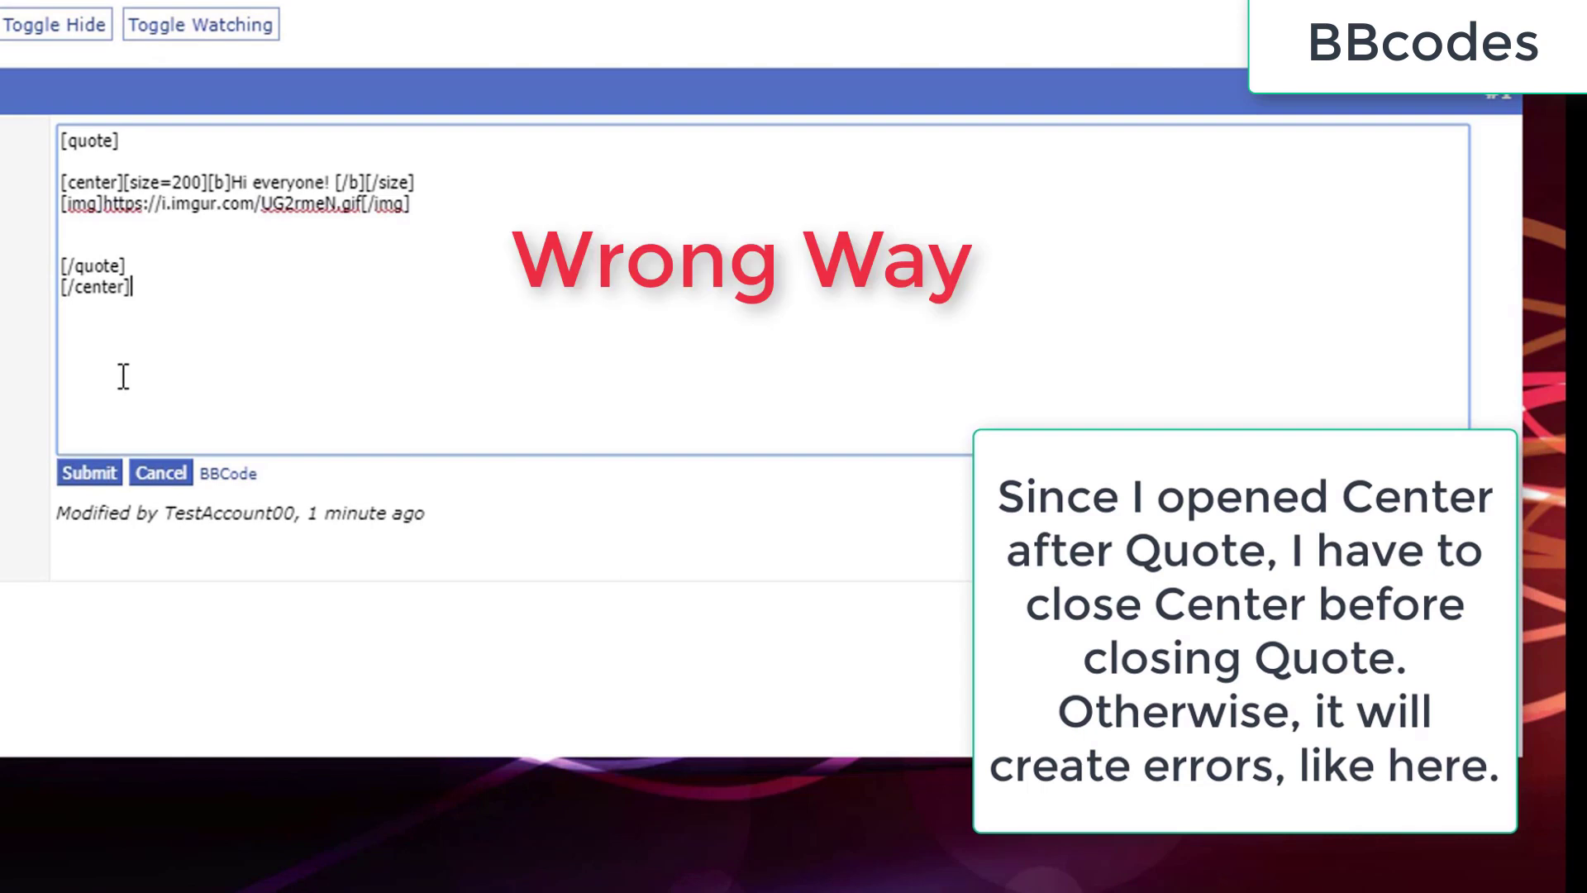
left_click(92, 473)
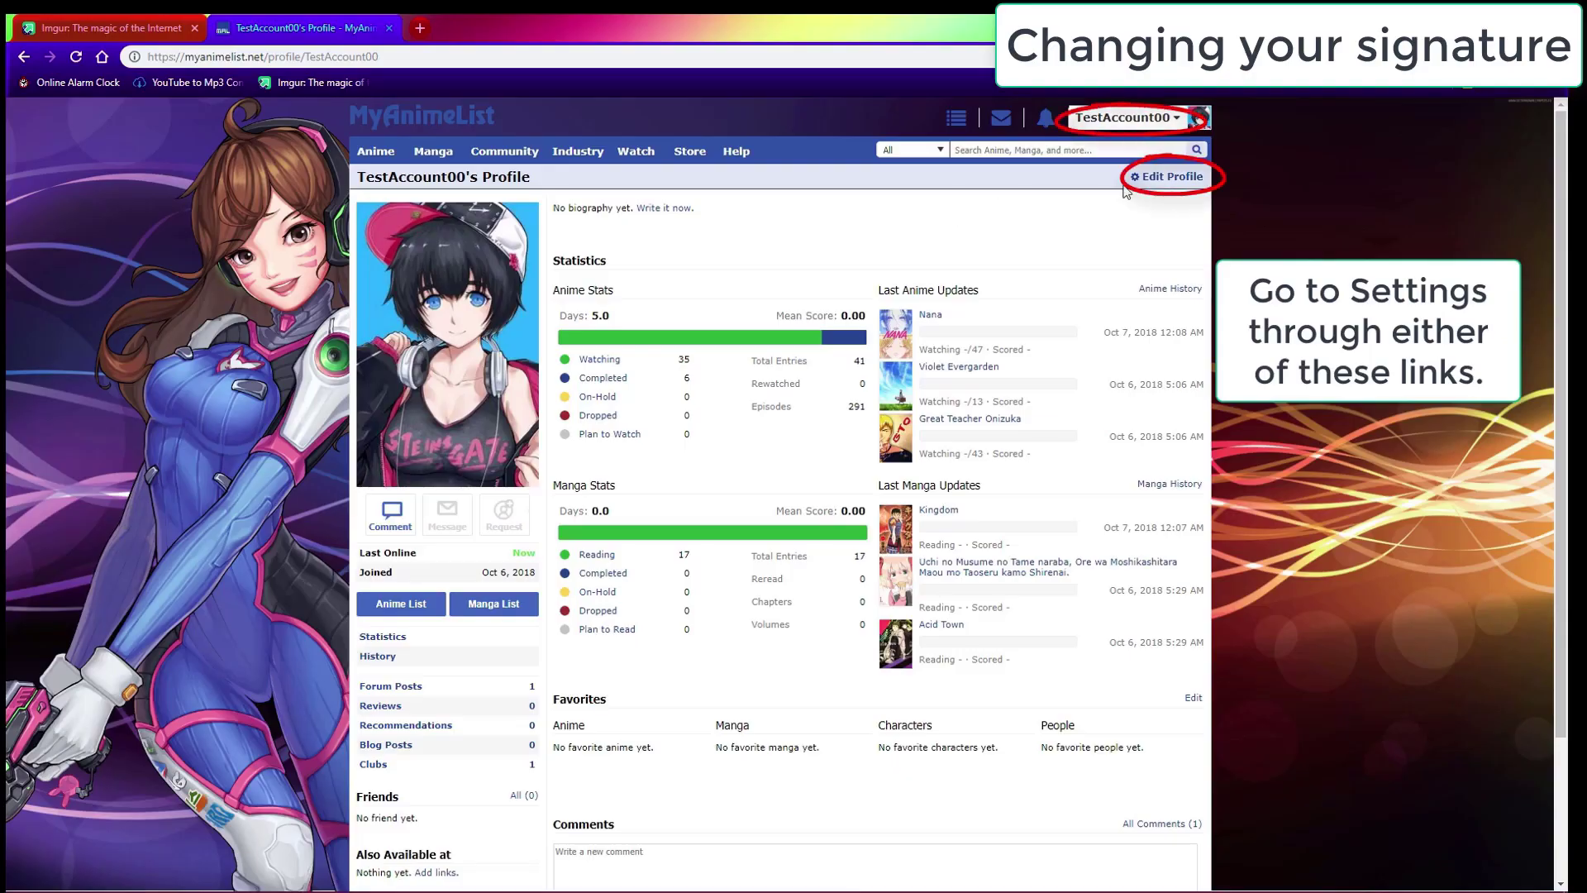
Step: Open the forum options in the account's profile settings
left_click(1170, 176)
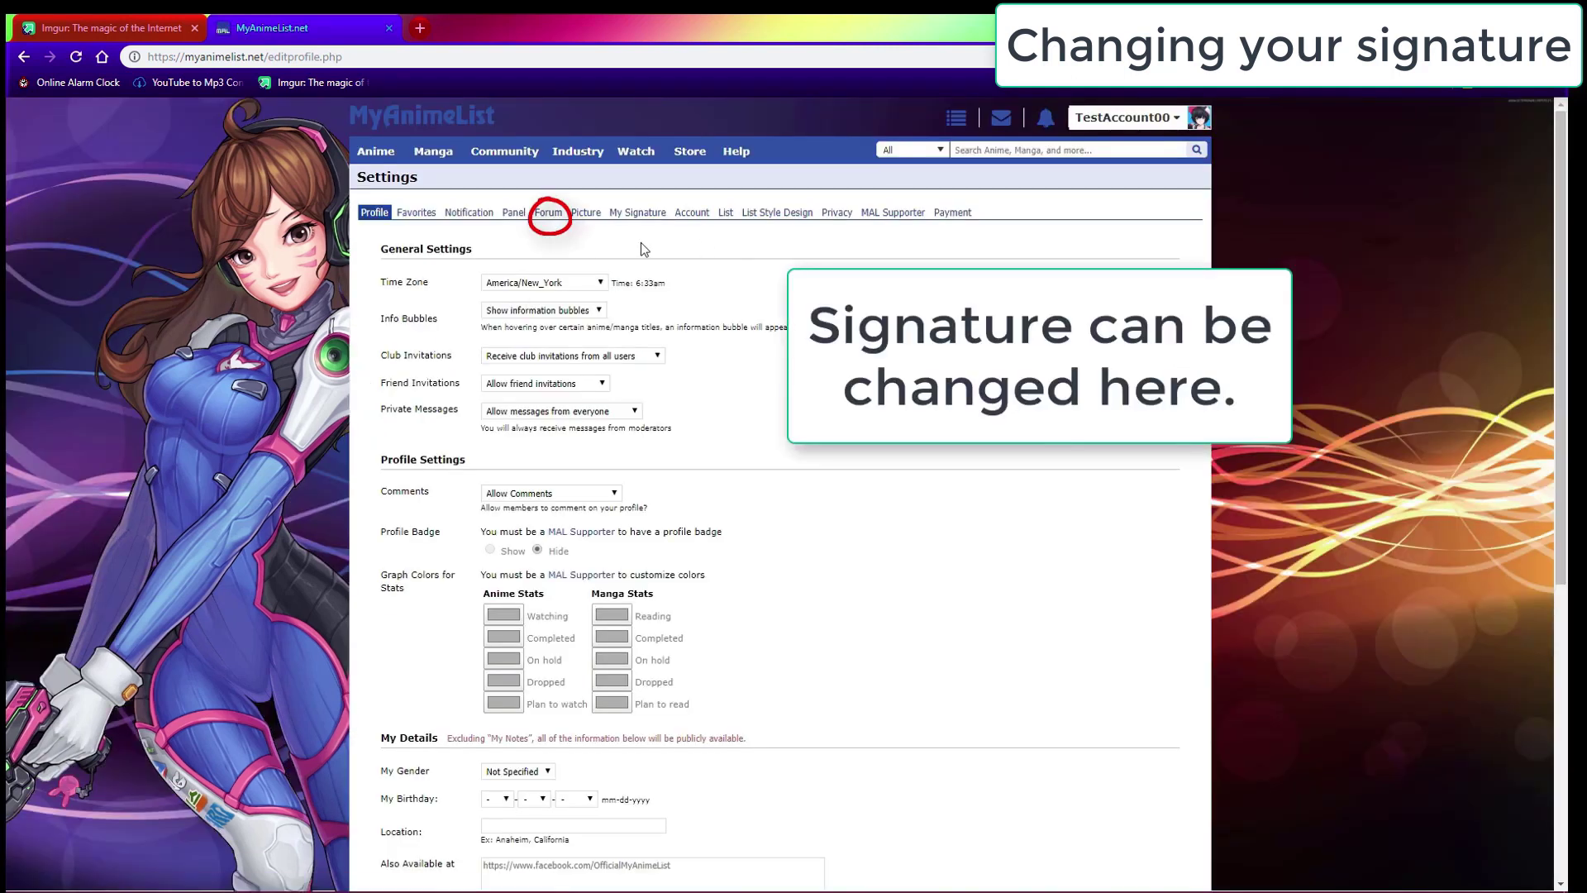
left_click(550, 217)
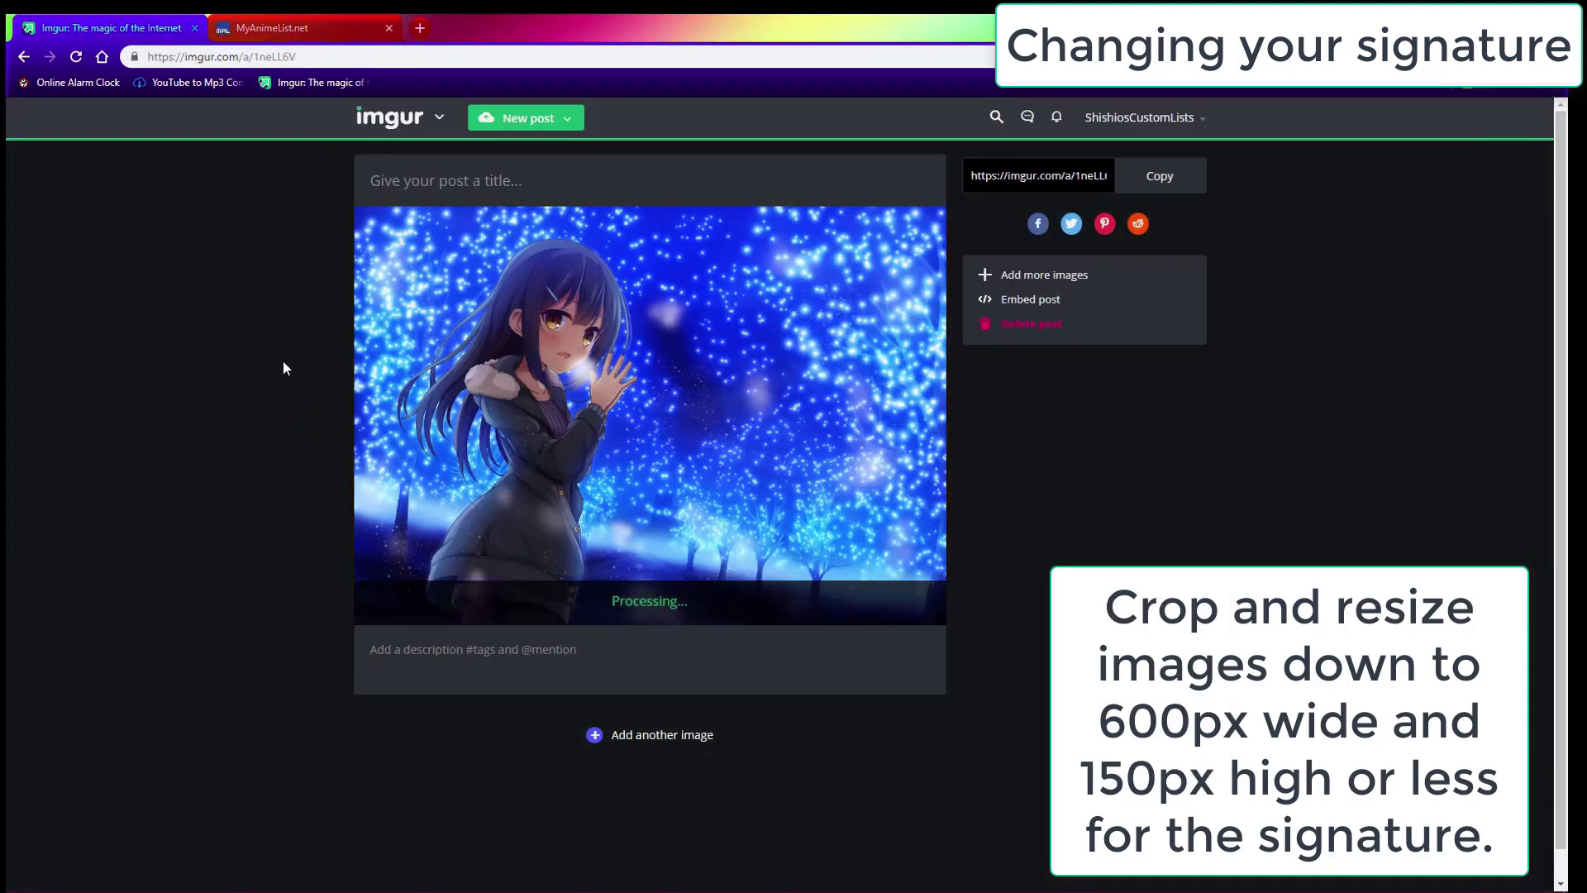
Step: In Imgur, open the uploaded image for editing and crop it to a wide banner of about 2150 x 595 pixels including the girl
left_click(915, 236)
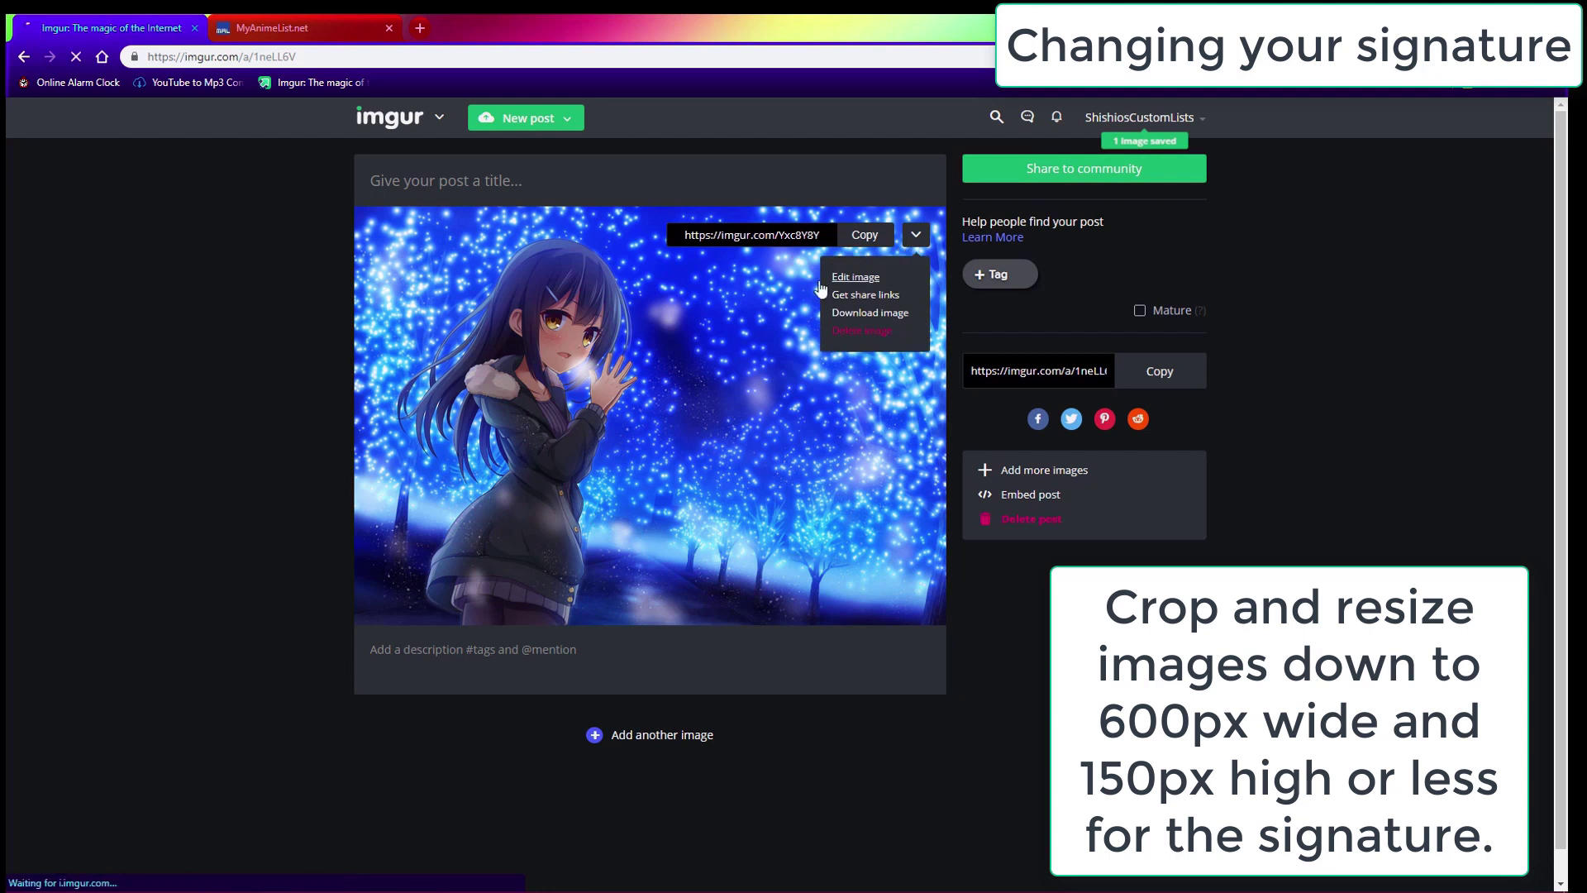
left_click(848, 286)
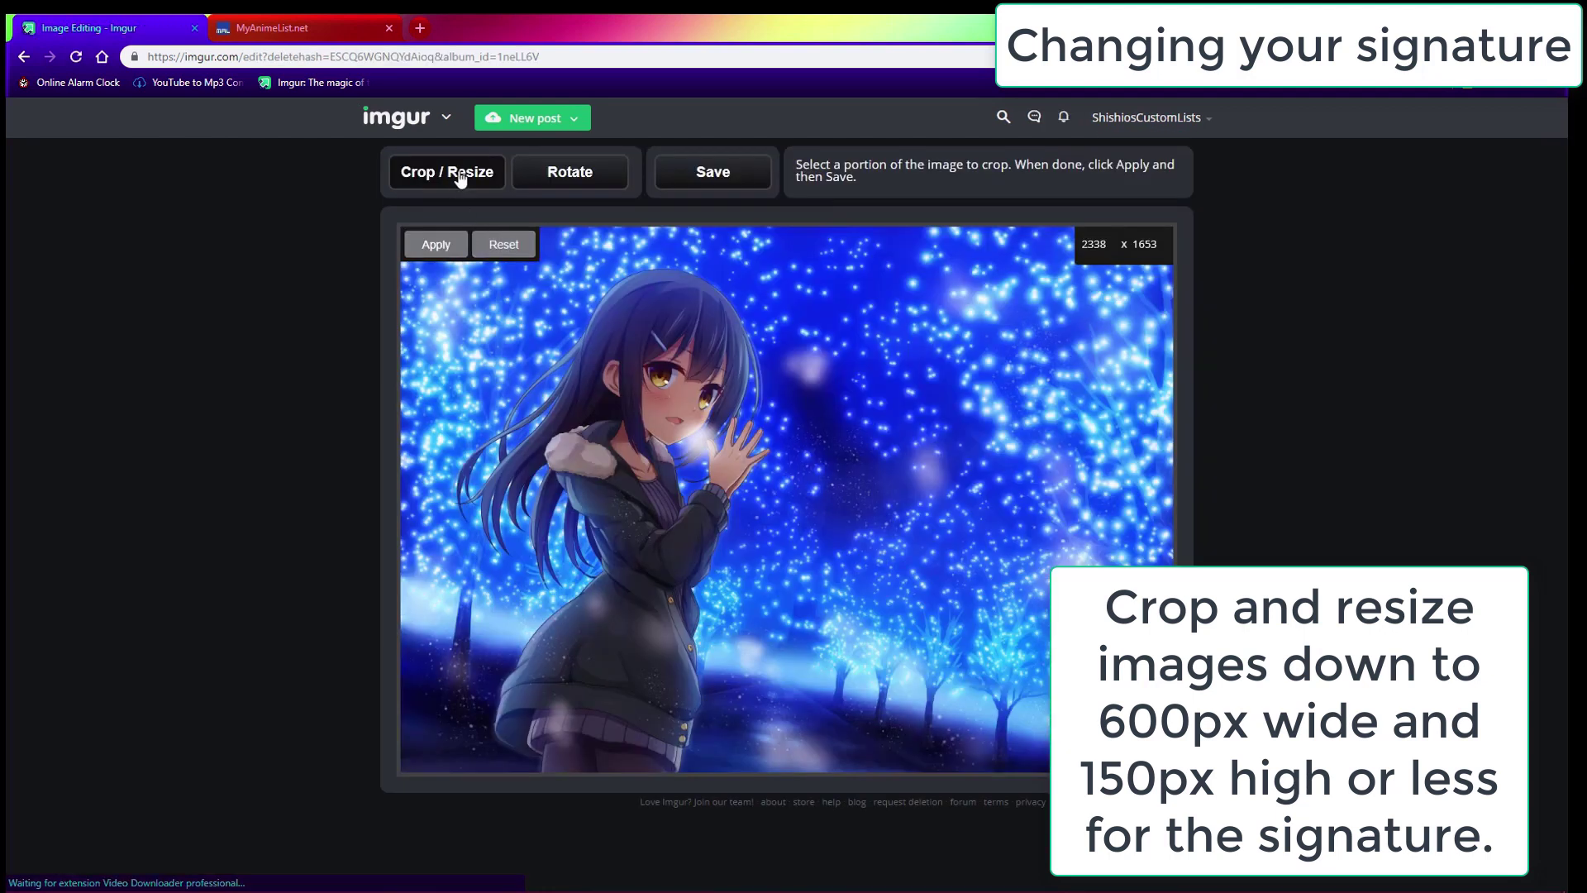
left_click(461, 171)
mouse_move(461, 304)
left_mouse_down()
mouse_move(1101, 526)
mouse_move(1173, 501)
left_mouse_up()
left_click(423, 246)
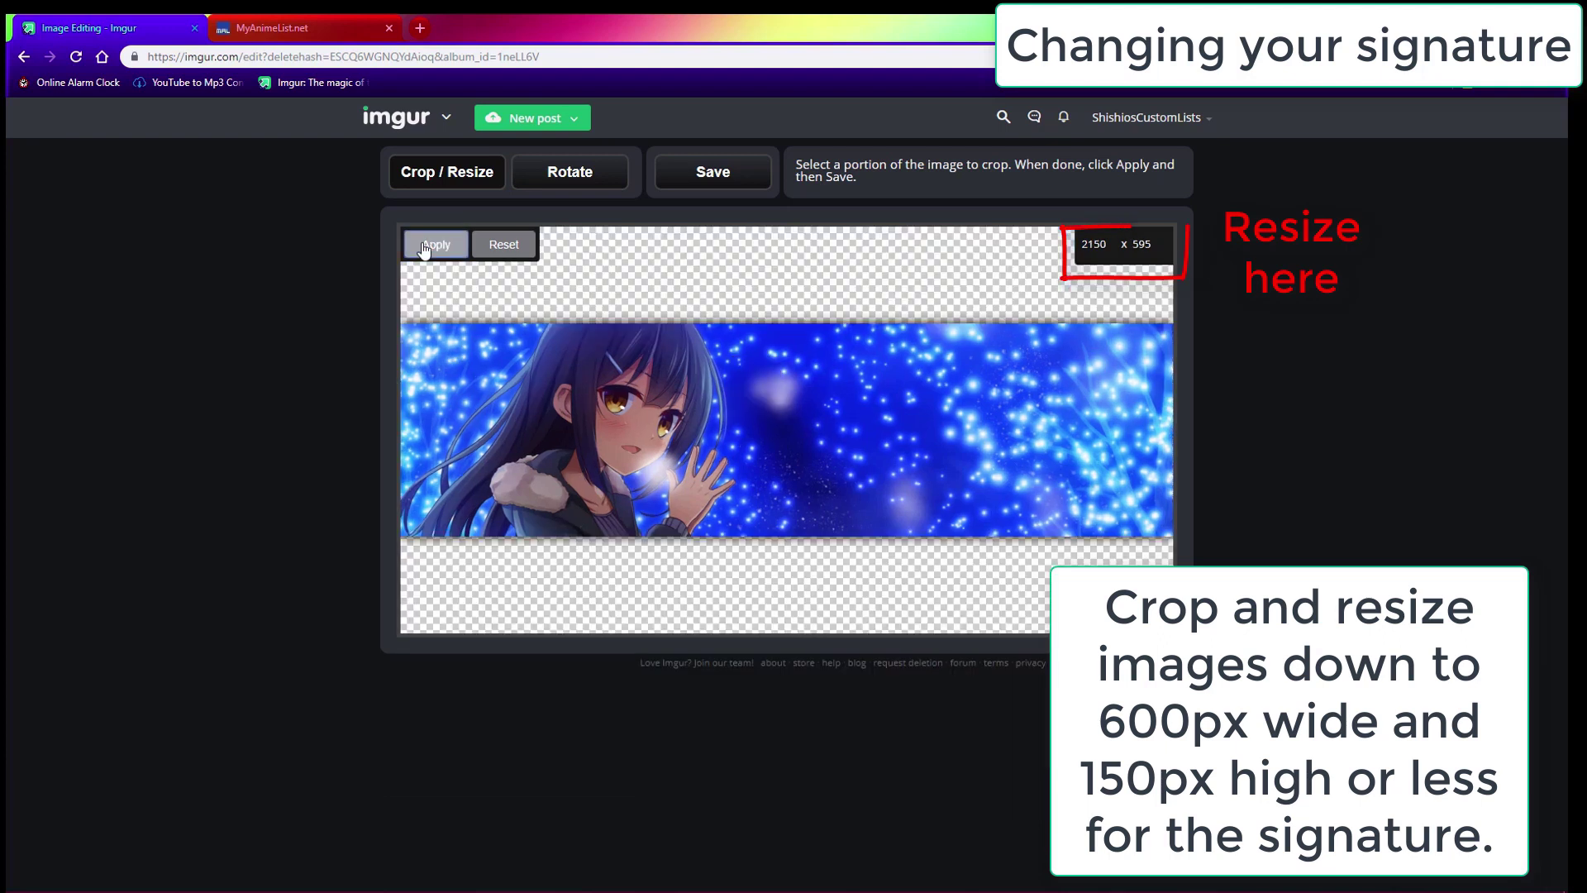
Step: Resize the cropped banner to 600 x 150 pixels, apply the size and save the image
double_click(1076, 250)
type("600")
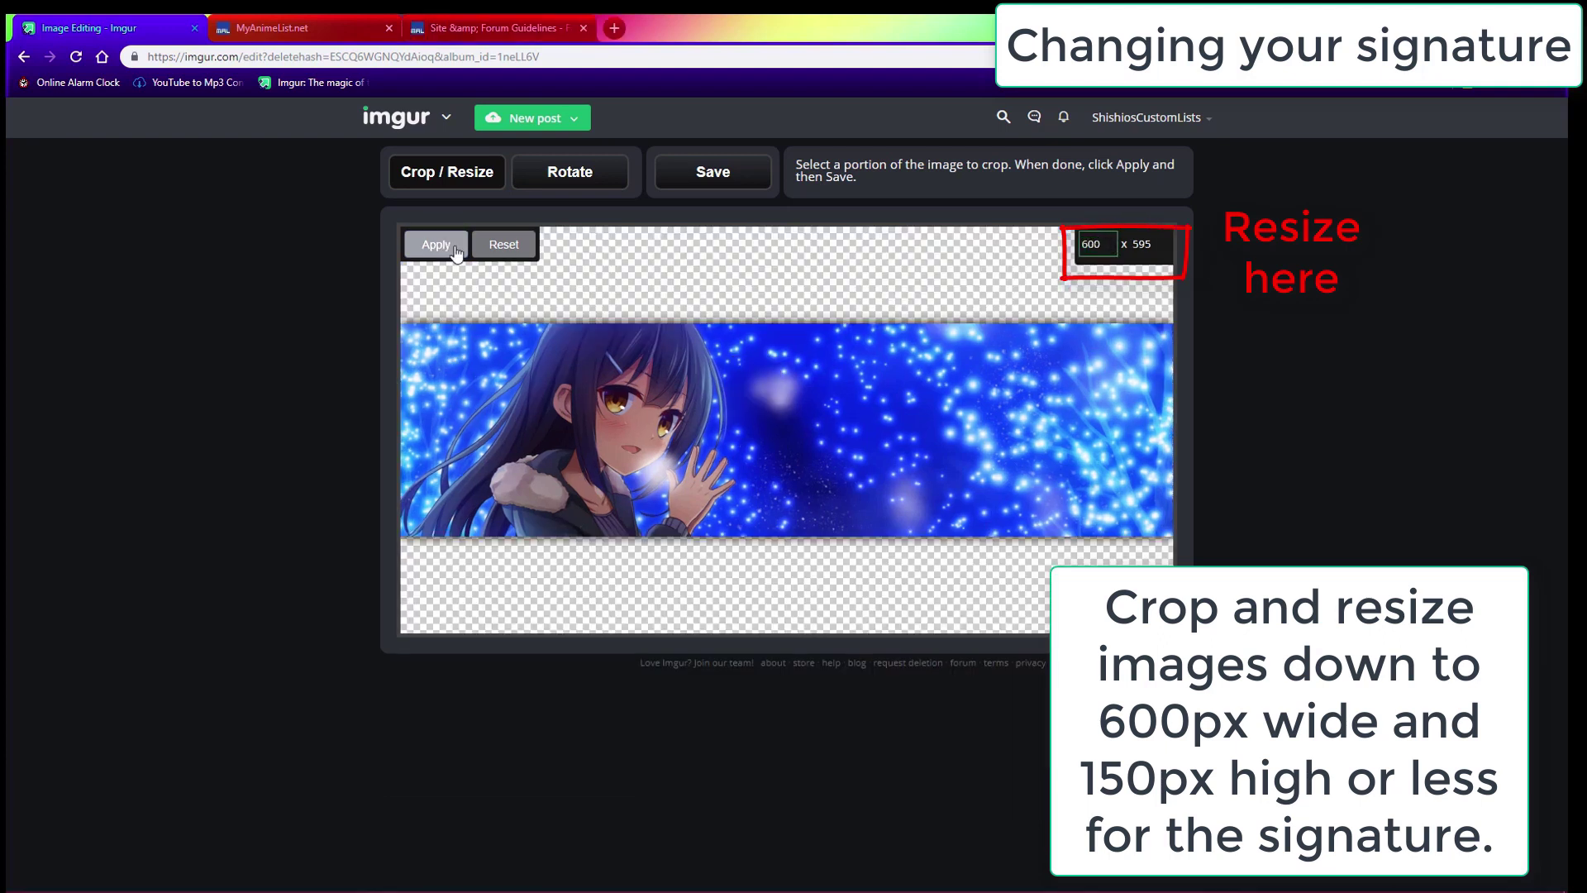
key("Tab")
type("150")
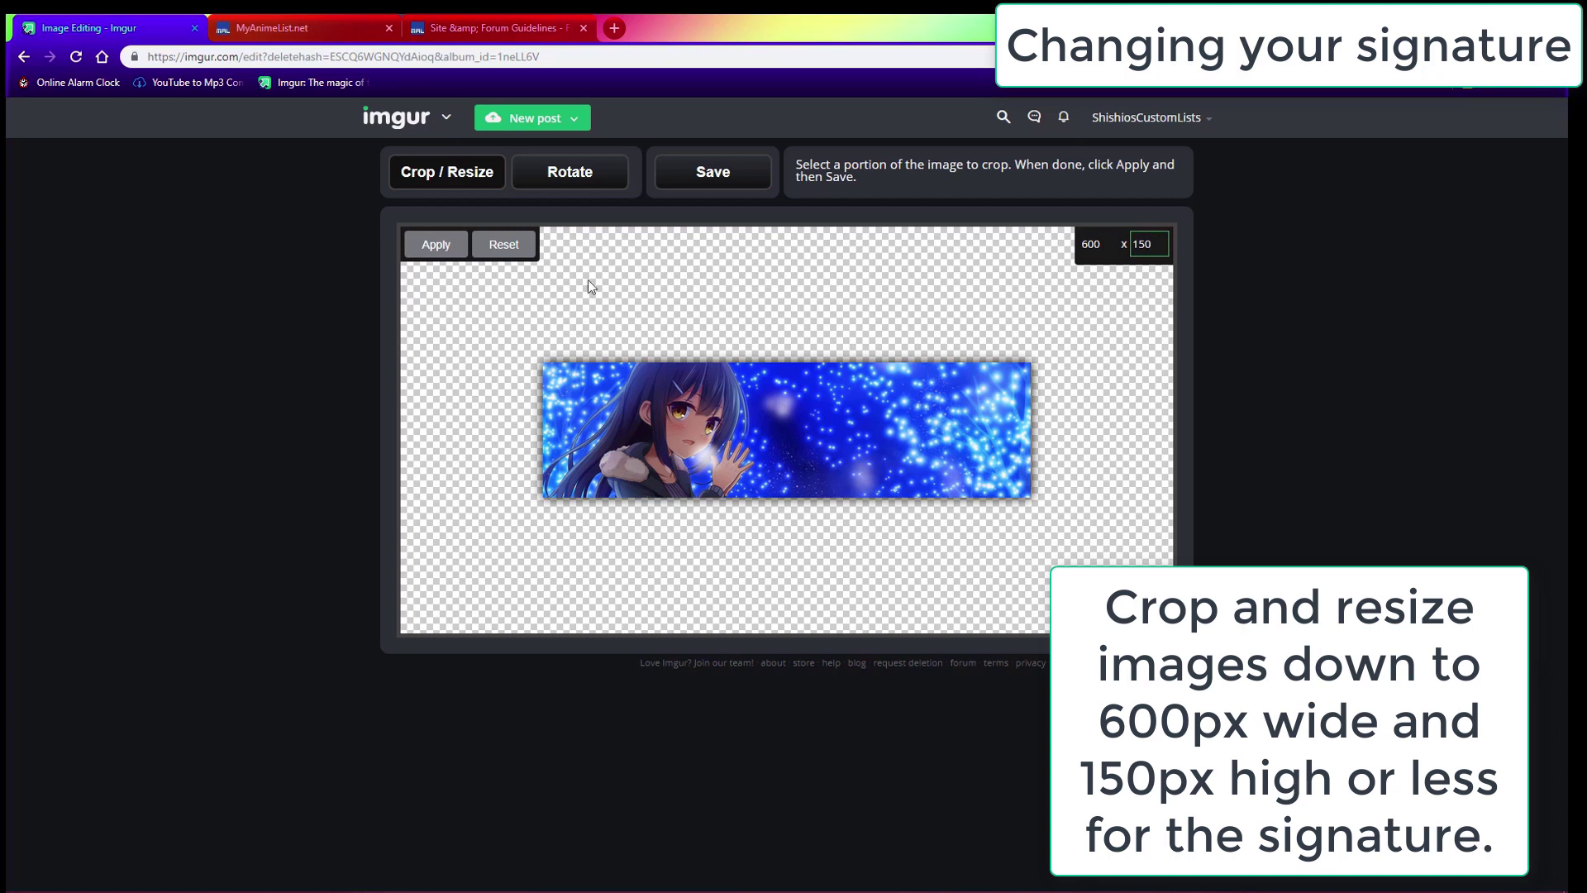
left_click(423, 246)
left_click(712, 174)
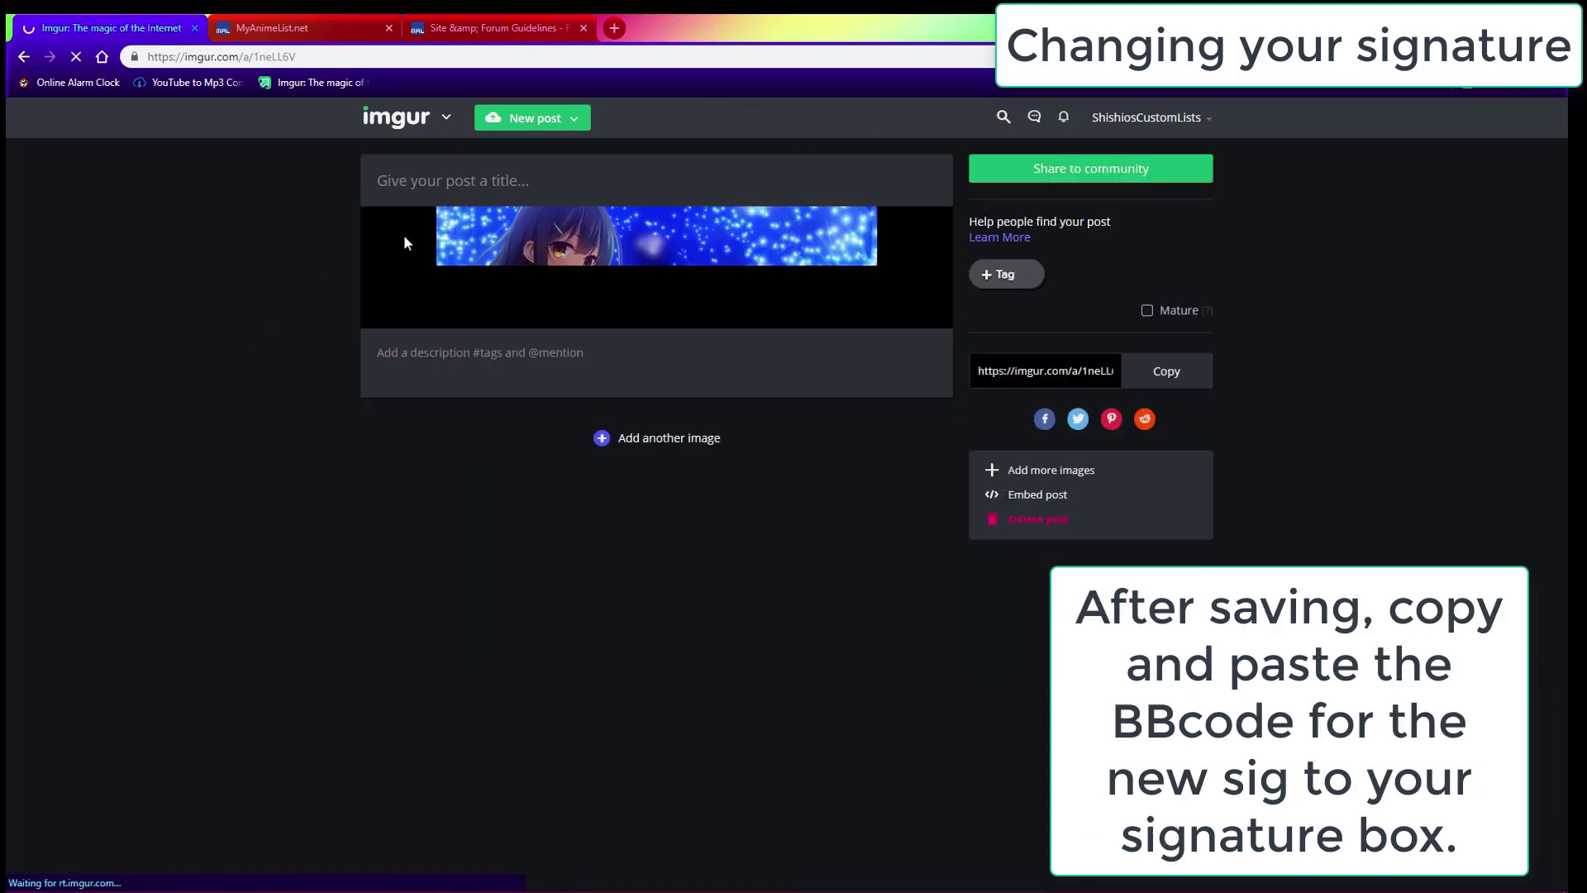
Step: Copy the saved banner's forum BBCode from its share options
left_click(920, 237)
left_click(873, 295)
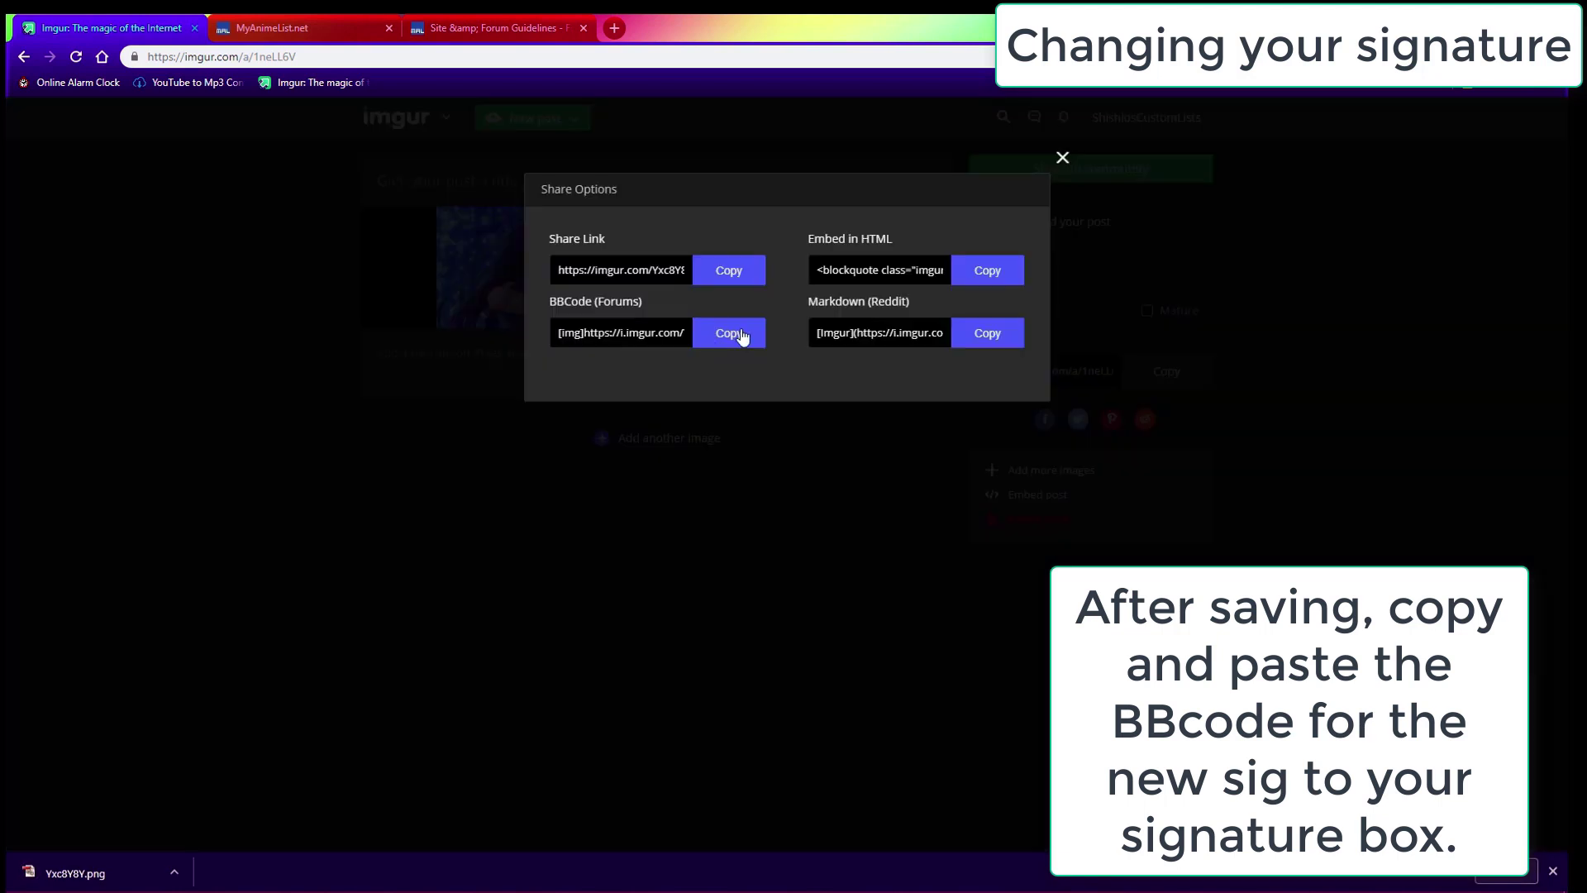
left_click(736, 333)
left_click(246, 280)
Step: Switch to MyAnimeList, paste the copied image BBCode into the forum signature and submit it
left_click(305, 27)
left_click(486, 551)
key("ctrl+v")
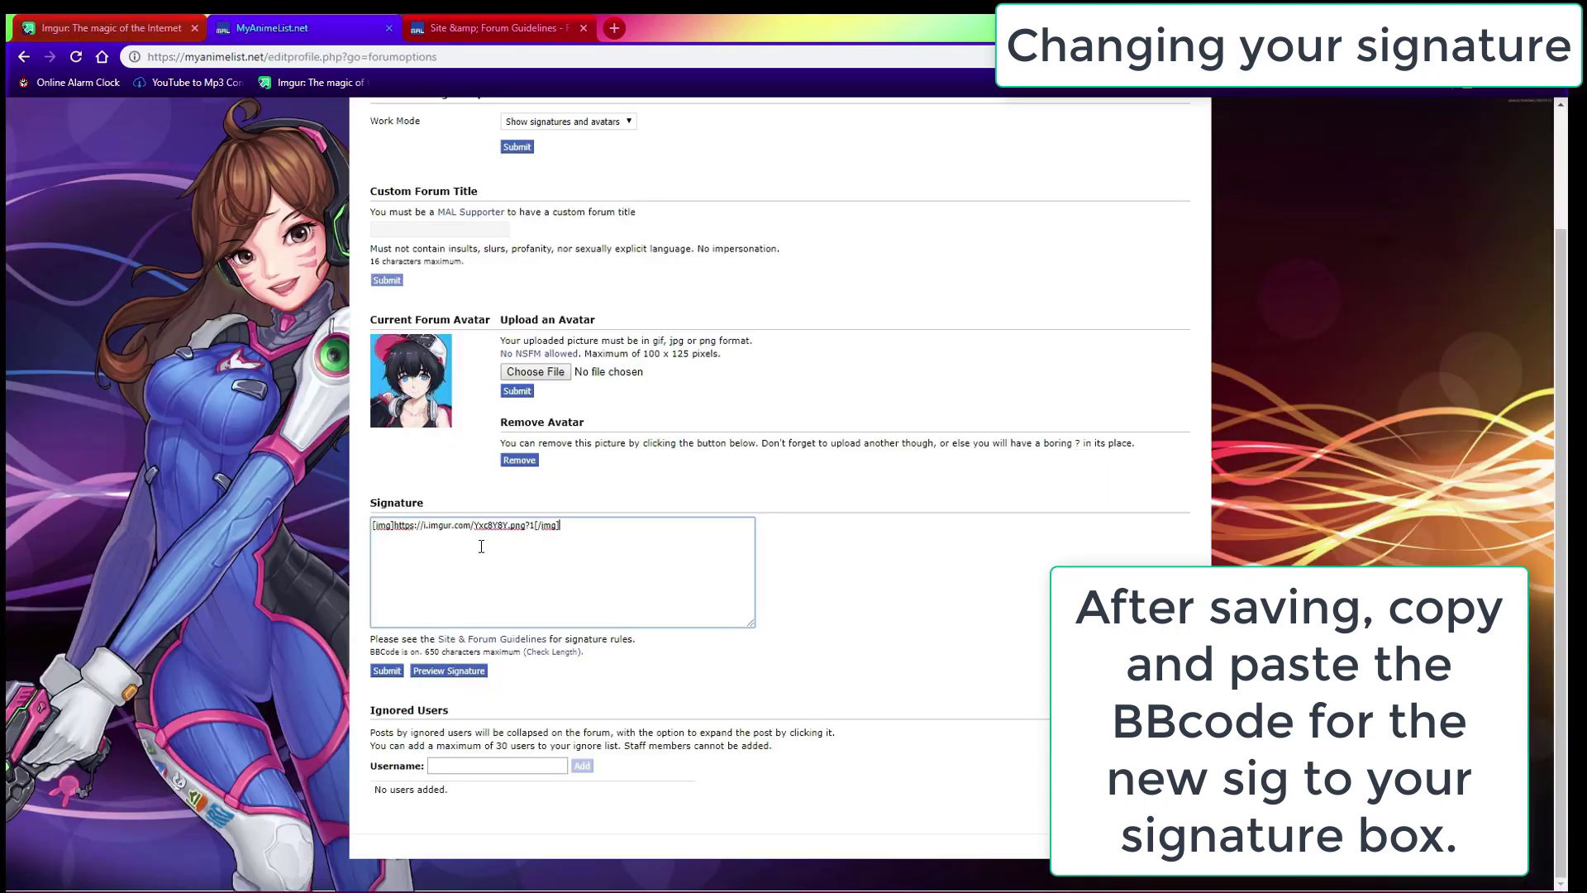
left_click(385, 671)
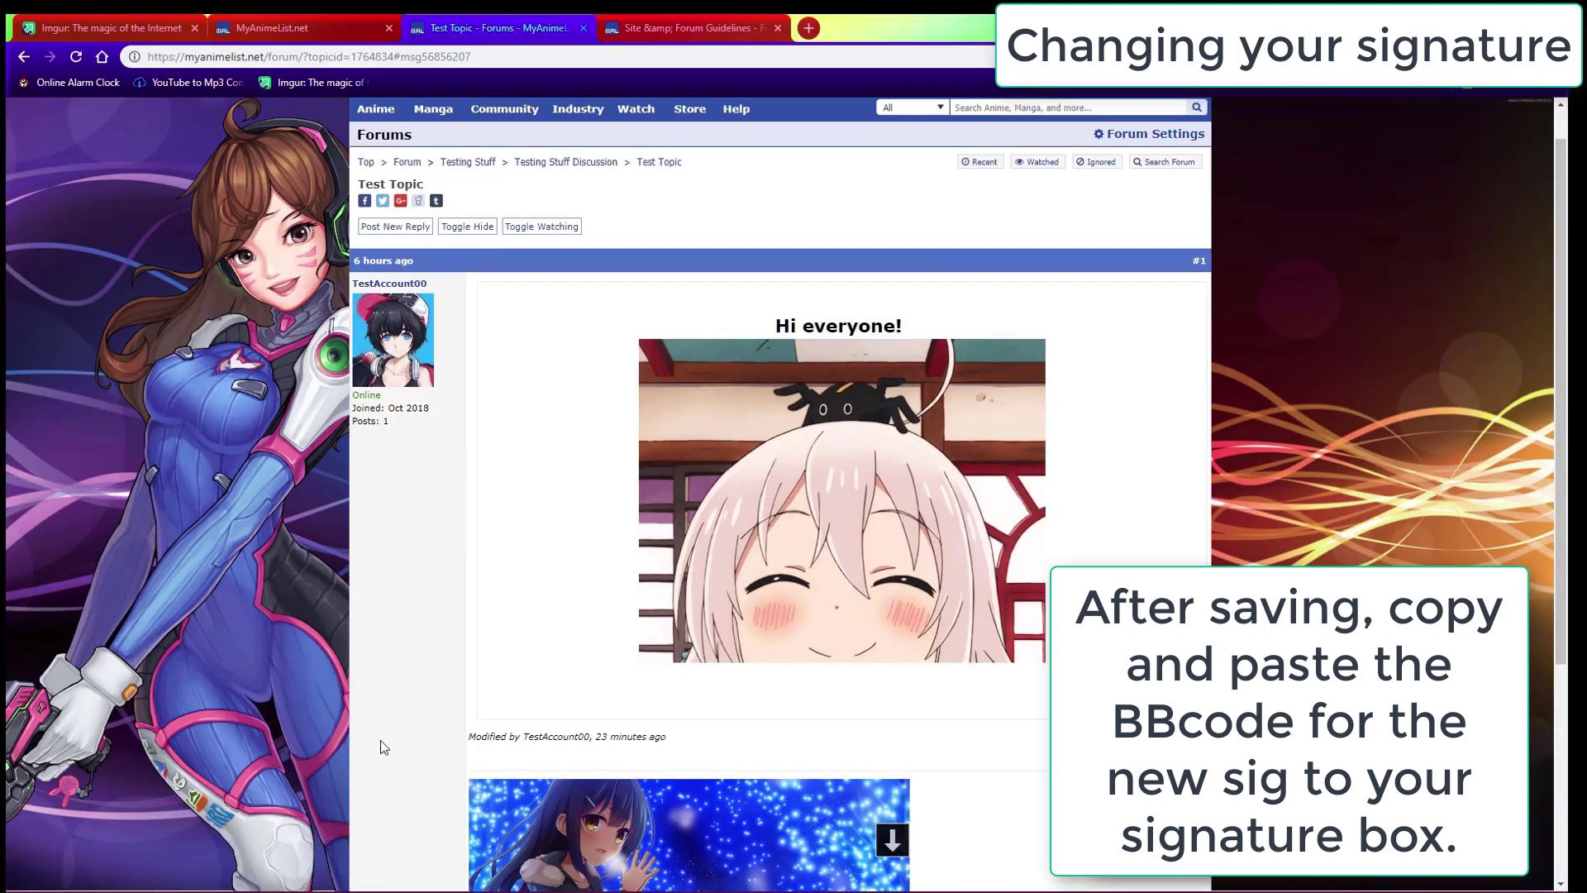
scroll(380, 741, "down", 2)
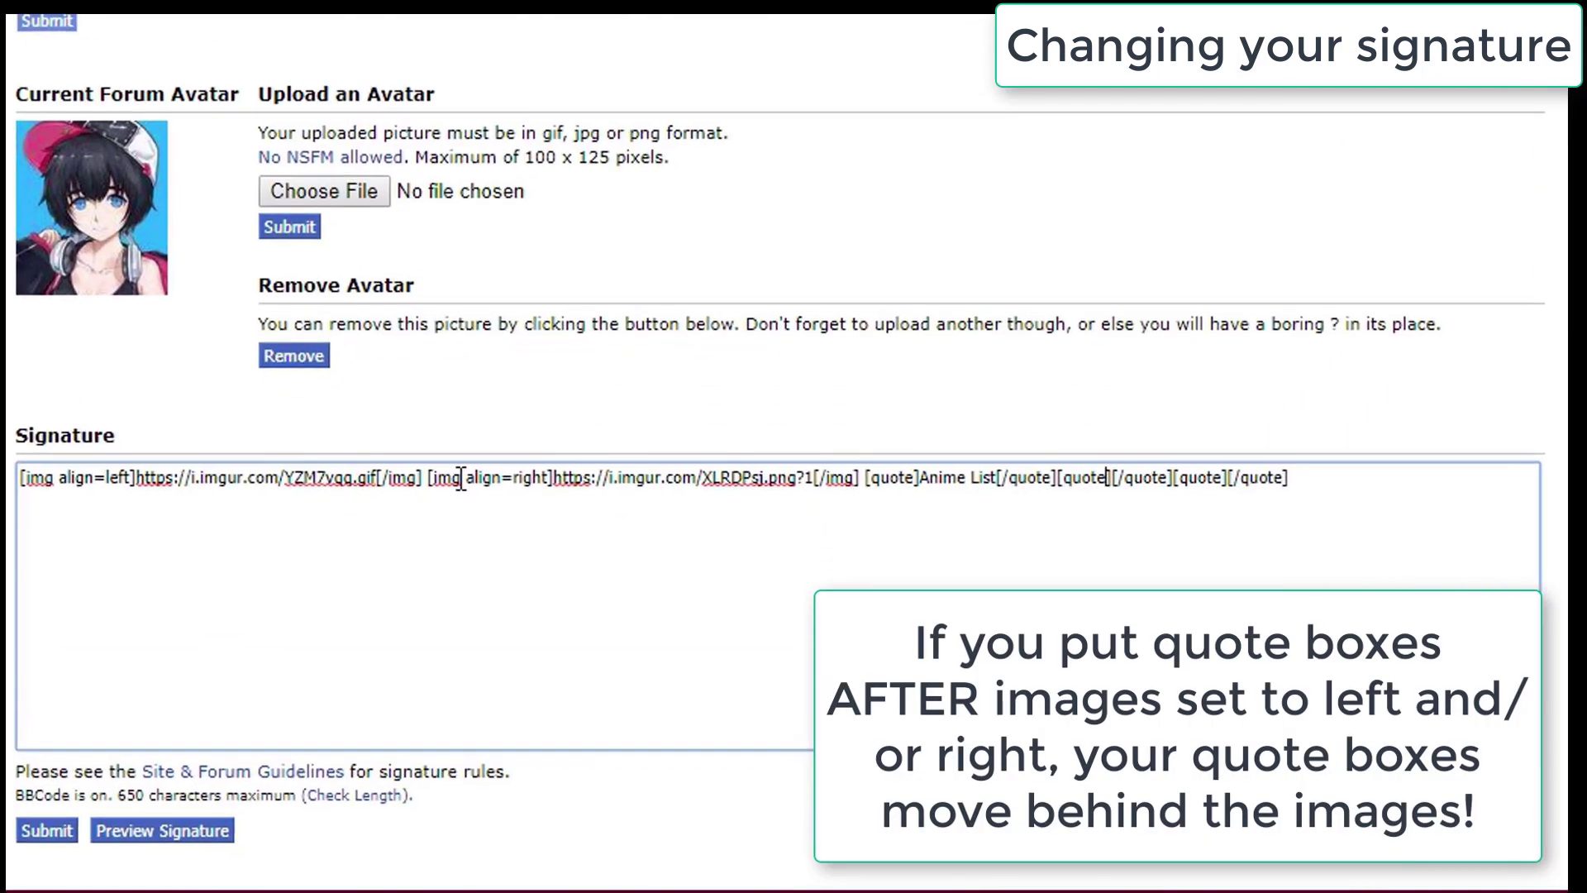
Step: Fill the second and third quote boxes of the signature with "Manga List" and "Blog Posts", and preview the signature
type("Manga List[/quote][quote]")
type("Blog Posts")
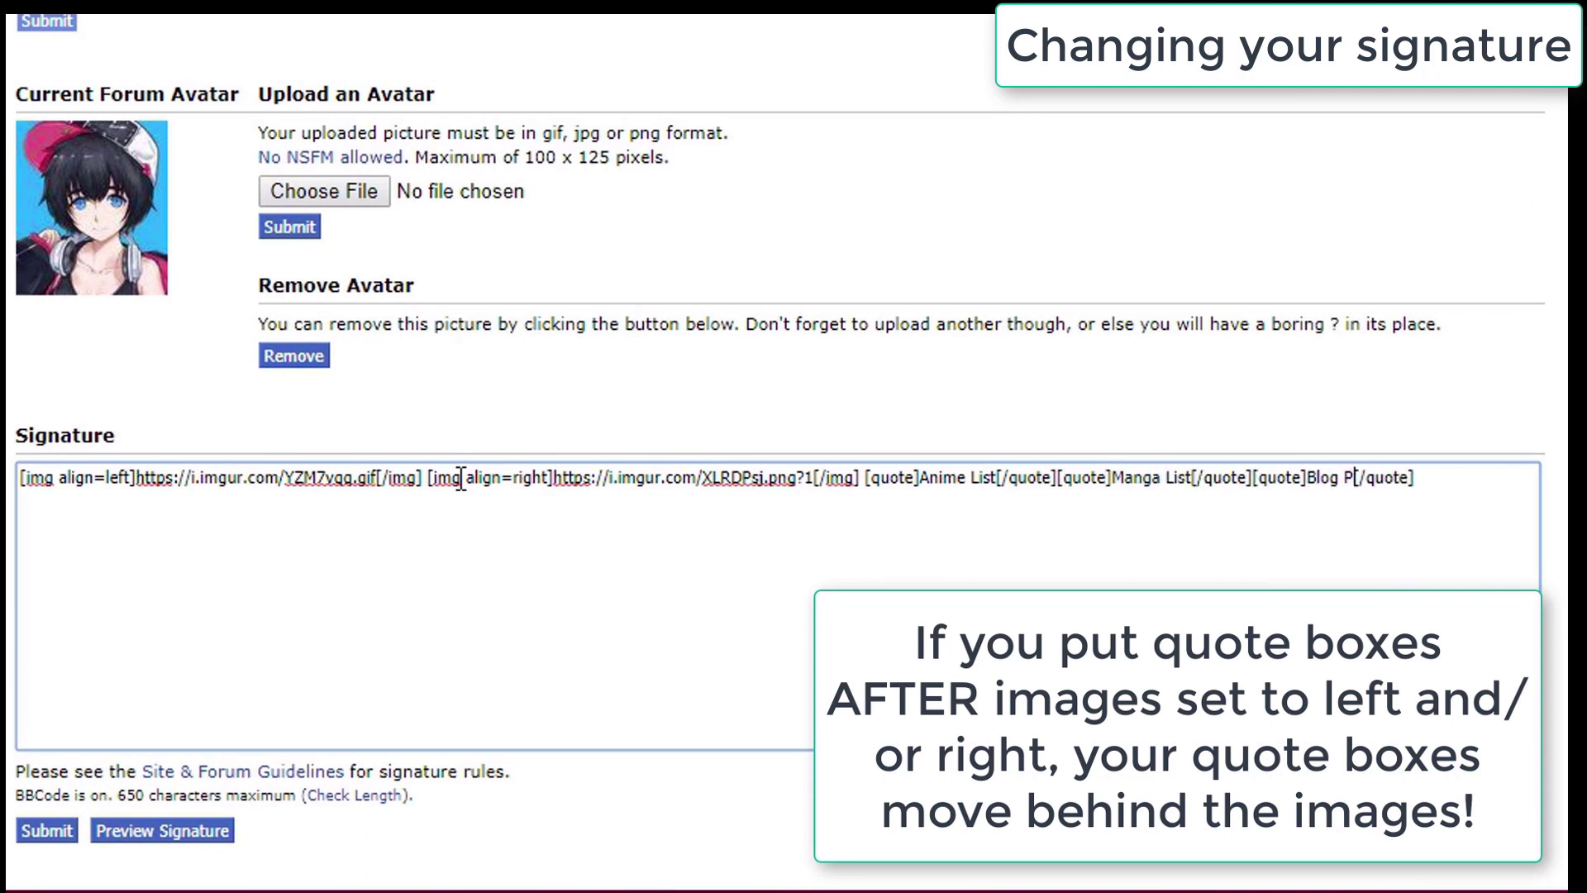
left_click(151, 830)
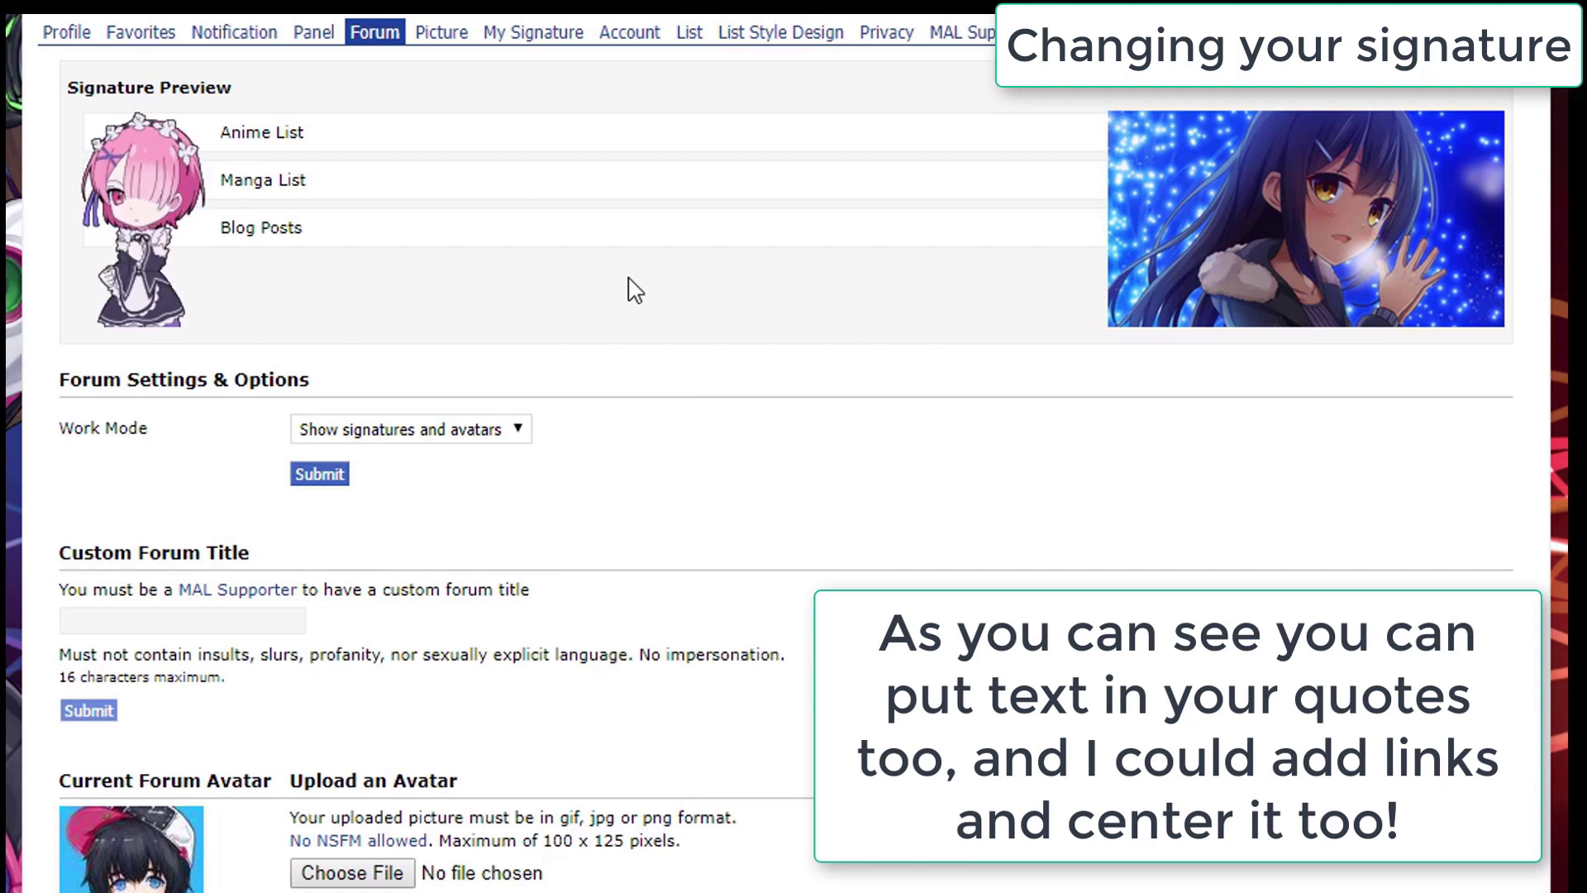
scroll(634, 289, "down", 4)
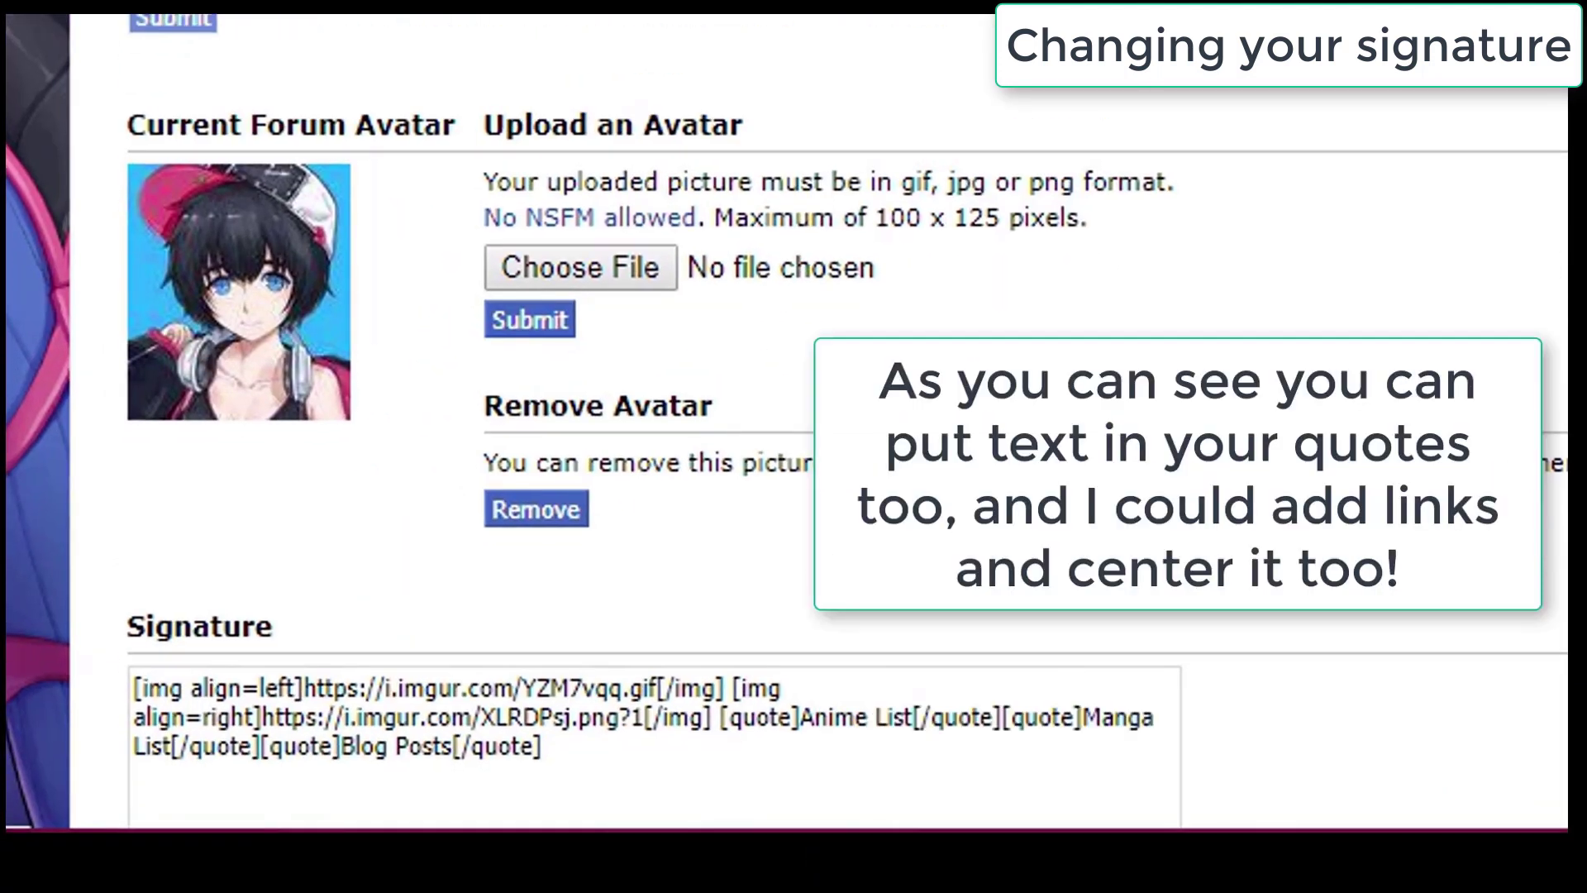